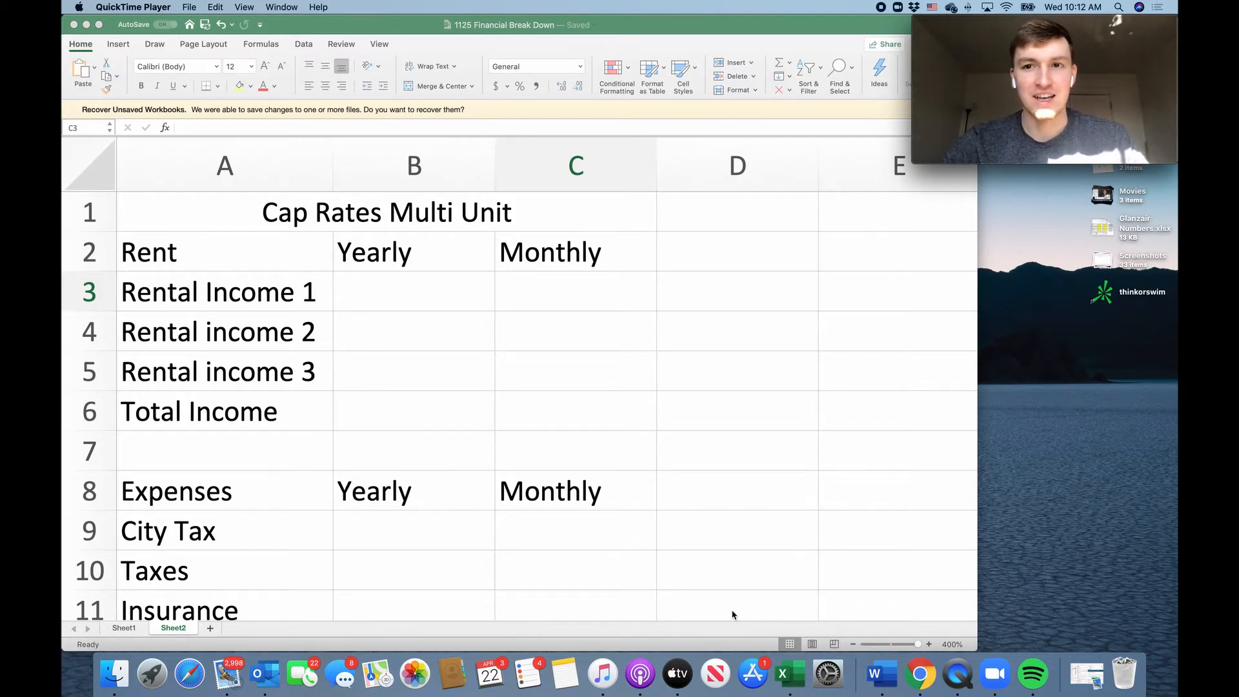
Switch to Chrome and view the subscriber count on the Glanzair Studios YouTube channel page.
key(ctrl+Up)
click(529, 388)
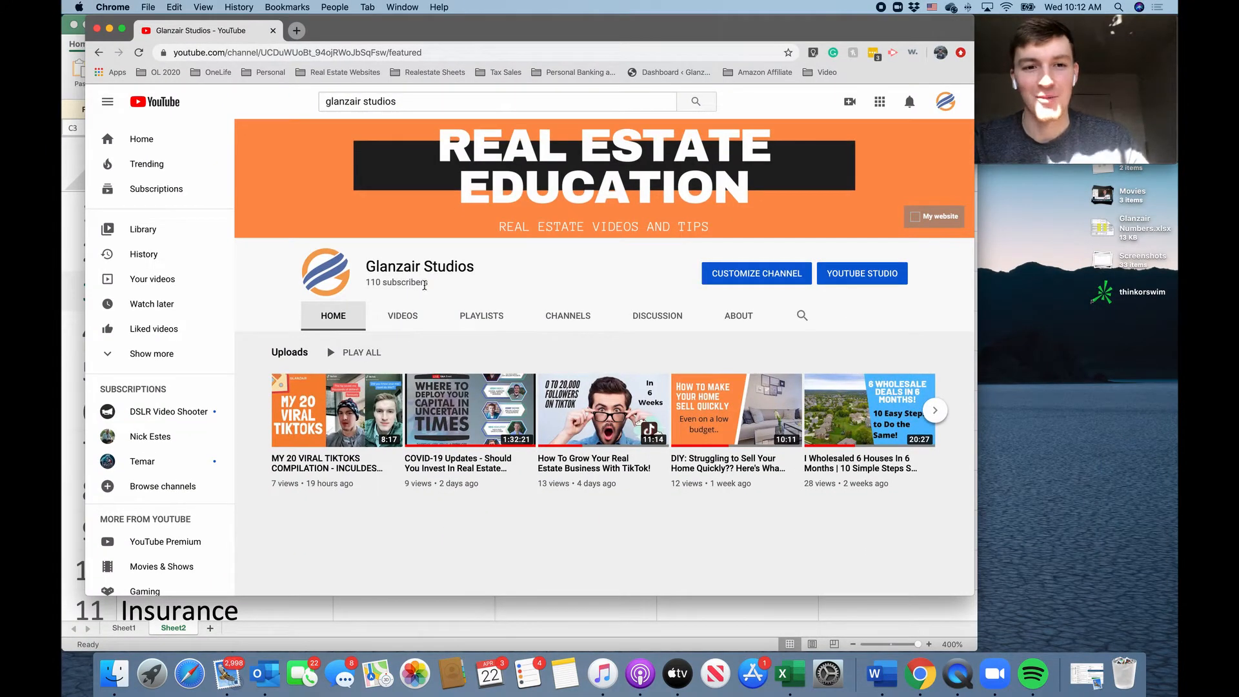
drag(428, 284, 364, 282)
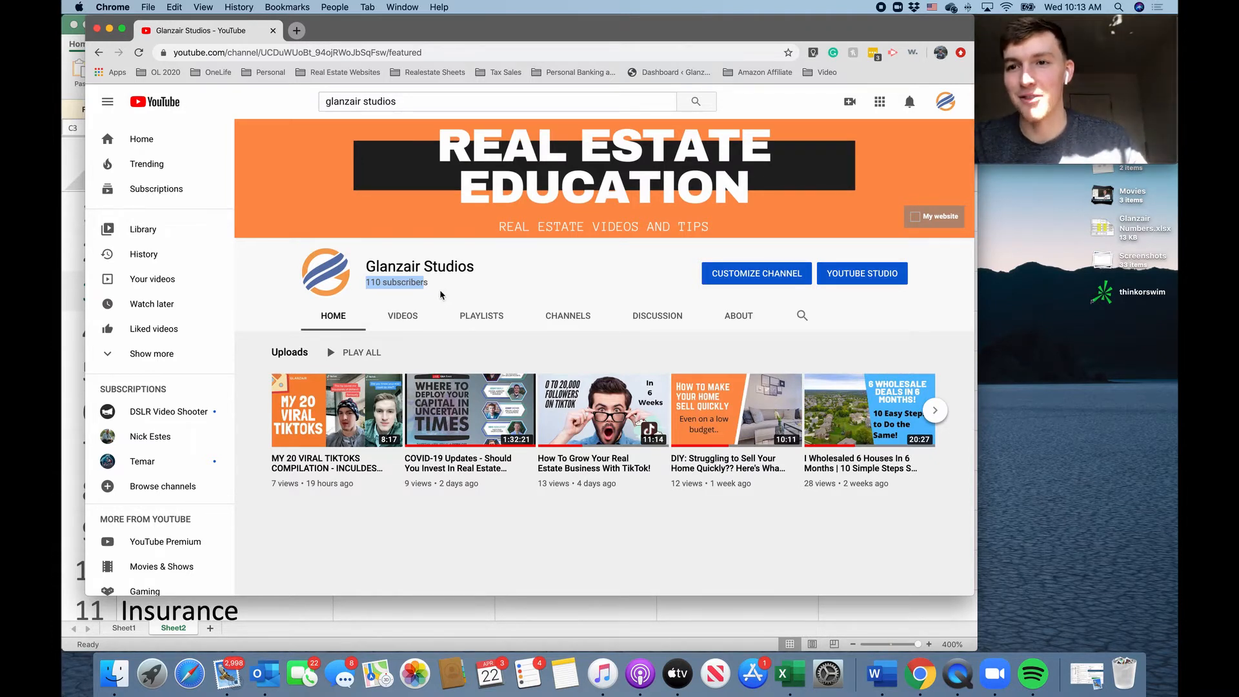
Switch back to the 1125 Financial Break Down workbook in Excel and look over its rent and expense rows.
key(ctrl+Up)
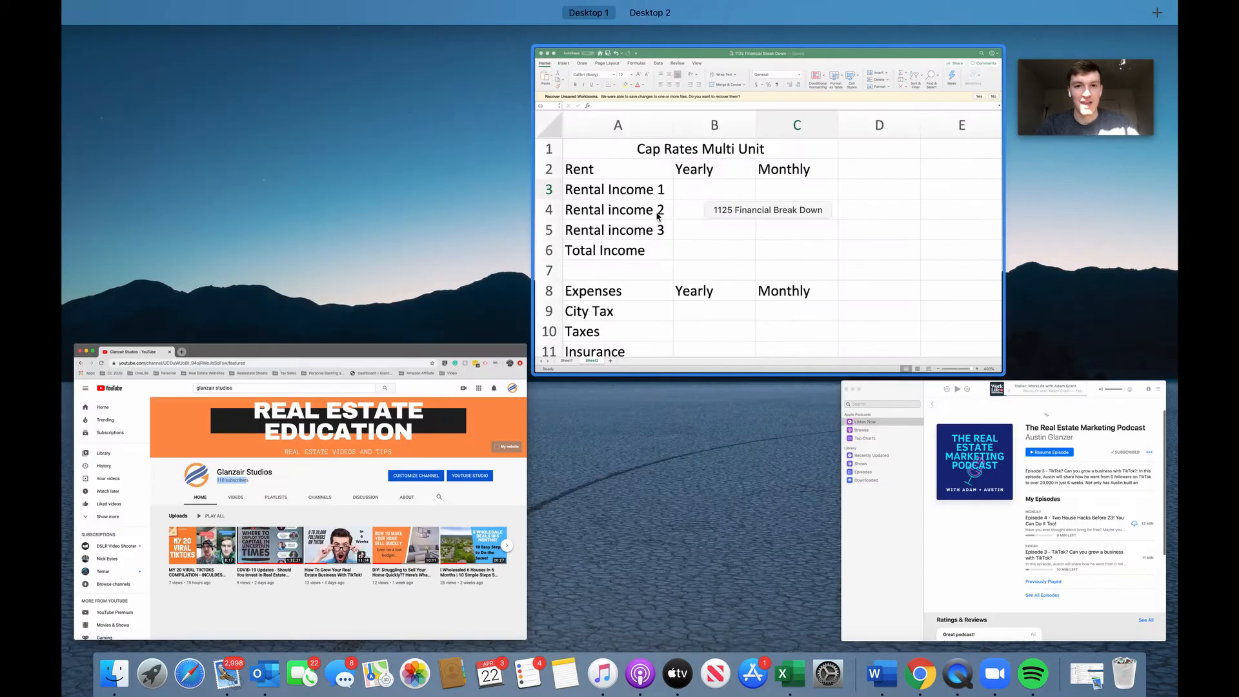
click(656, 208)
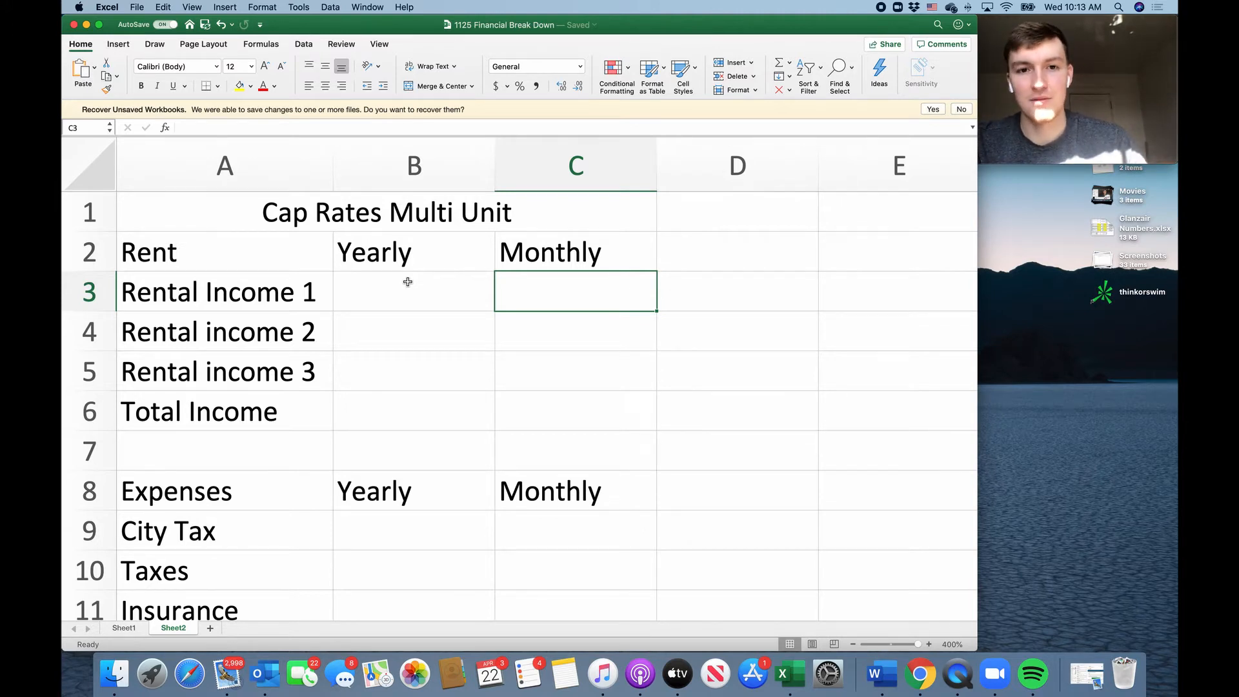
scroll(229, 279, down, 4)
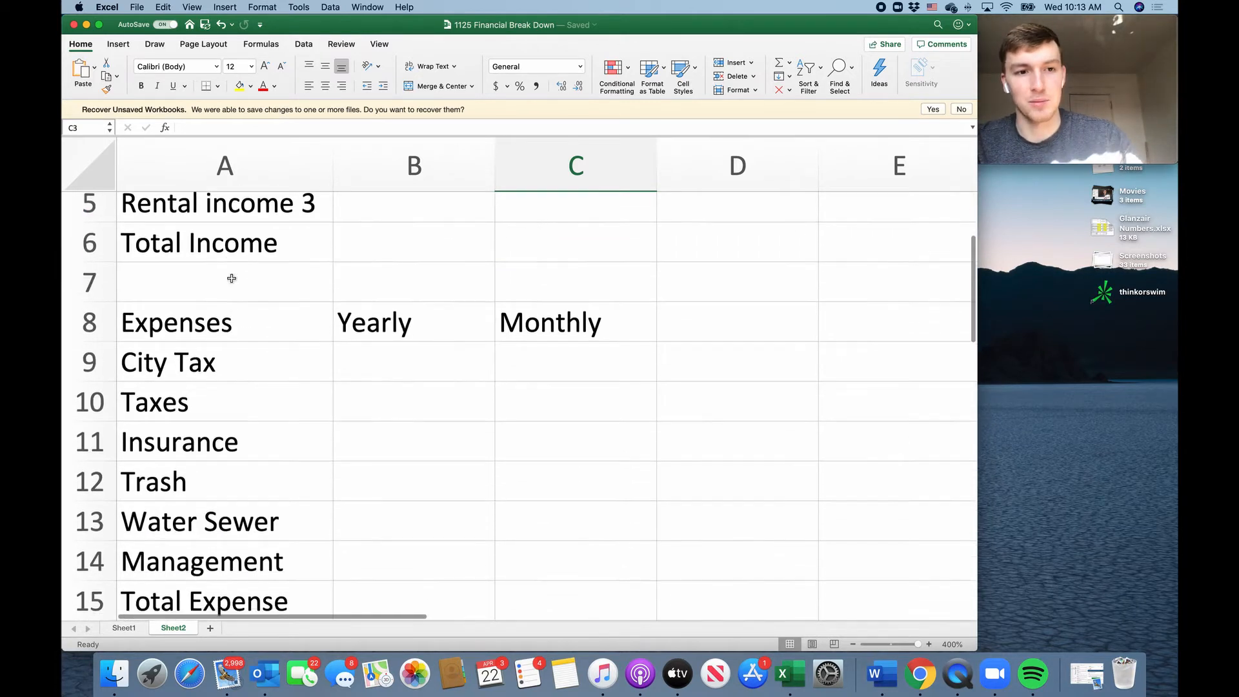
scroll(231, 278, up, 4)
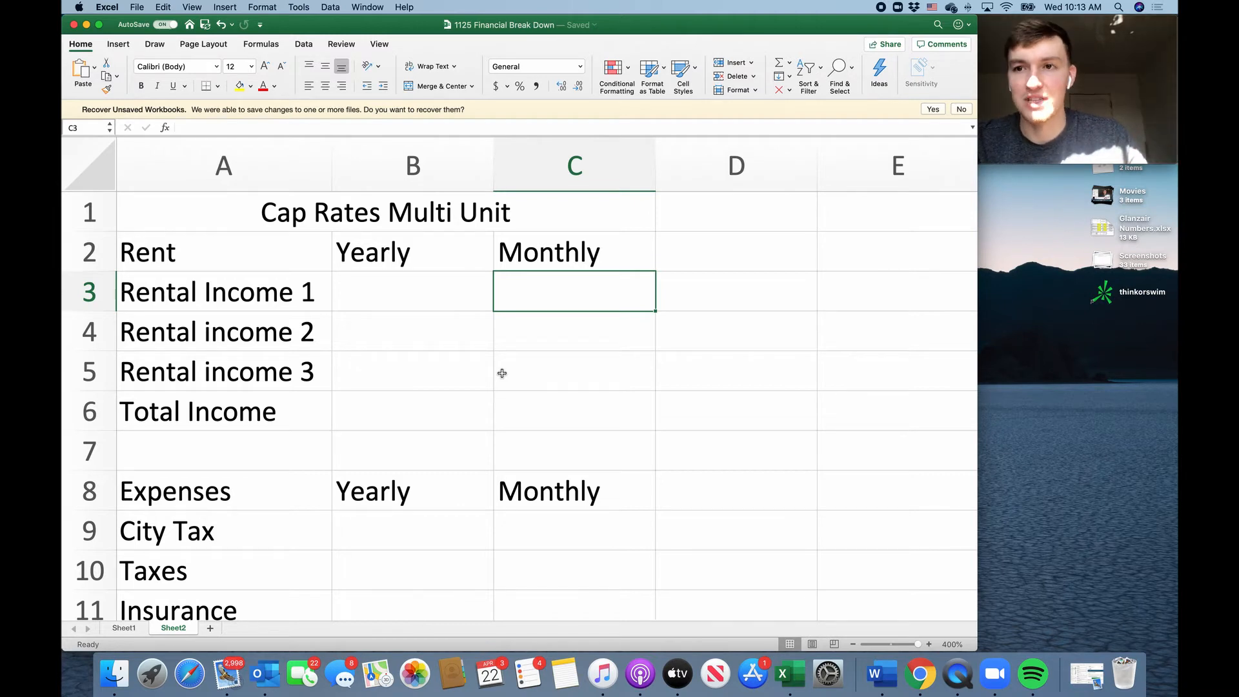
Switch to Podcasts, look over the episodes and reviews of The Real Estate Marketing Podcast, and close the window.
key(ctrl+Up)
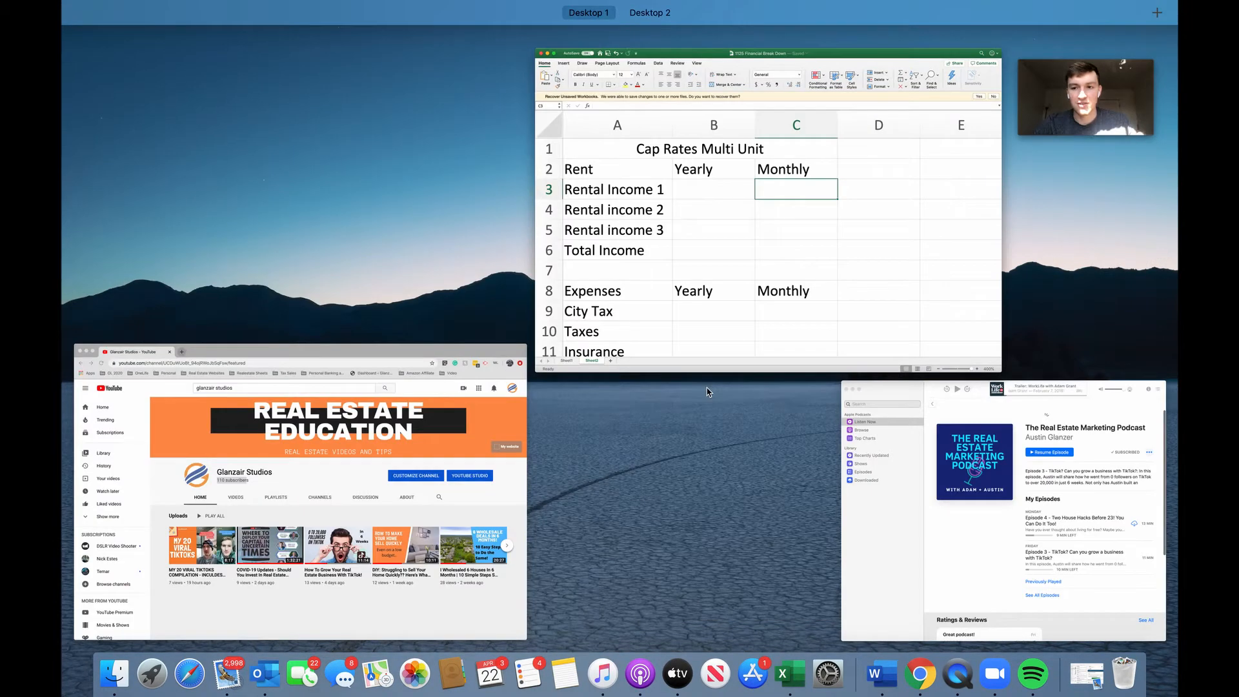
click(949, 501)
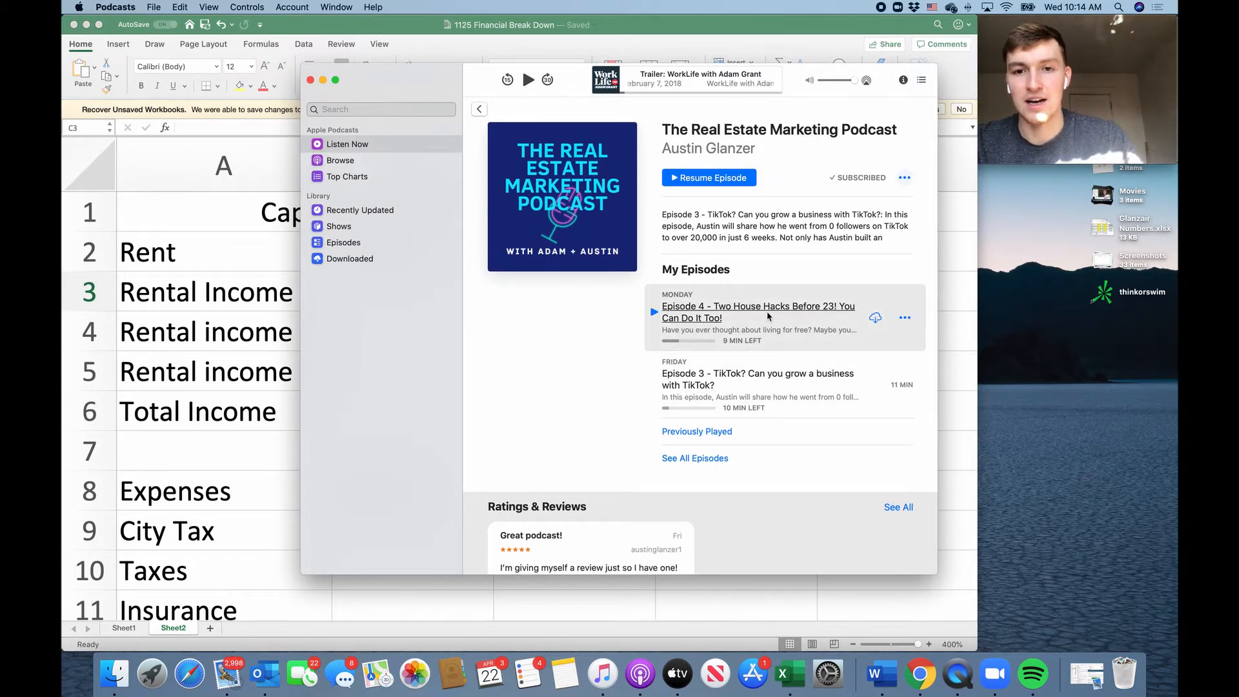
scroll(768, 316, down, 2)
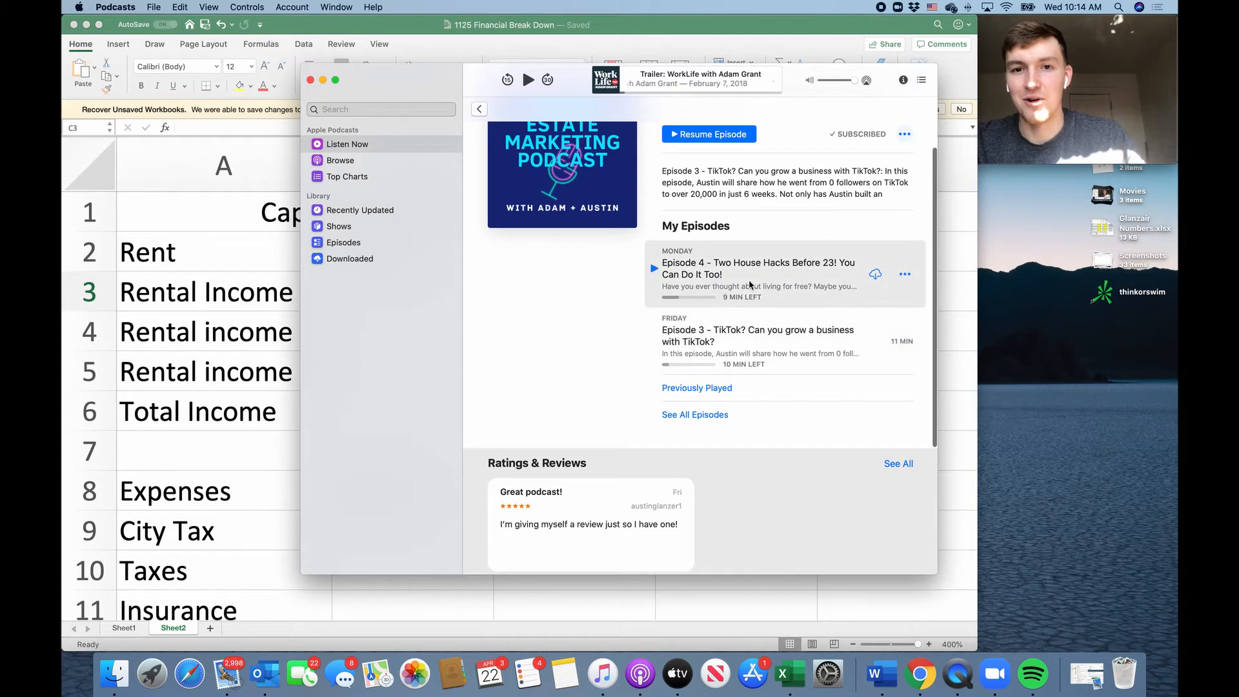
scroll(613, 308, up, 3)
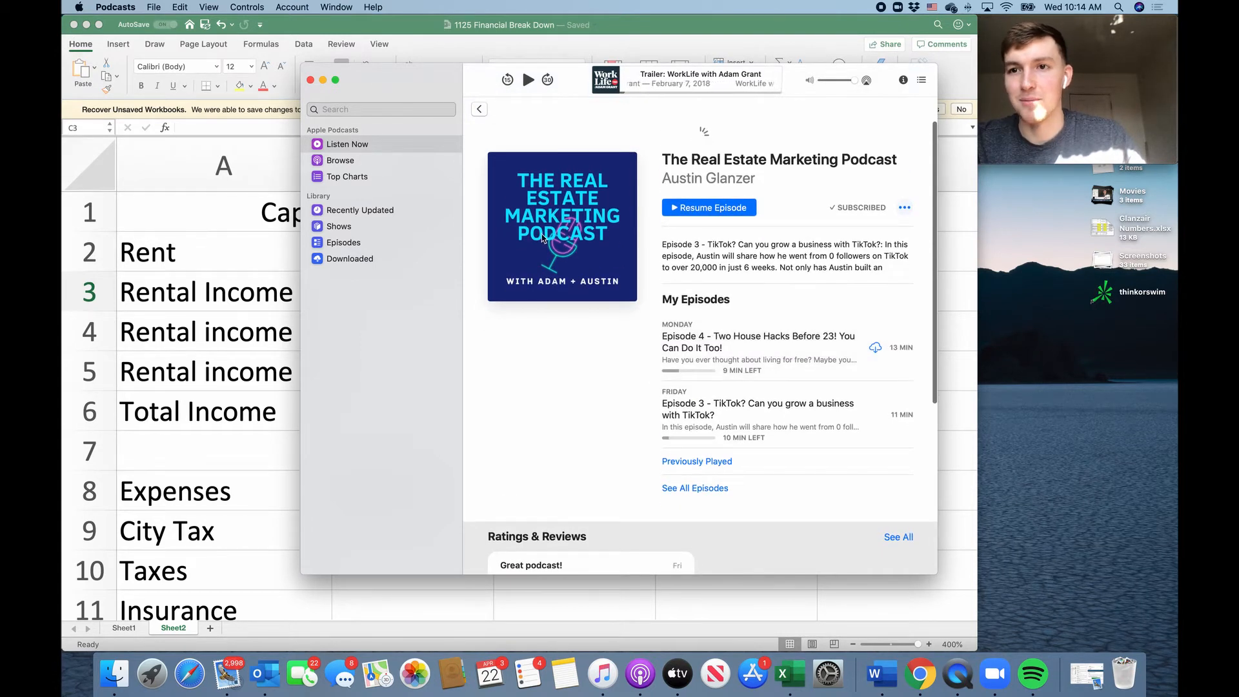
click(310, 80)
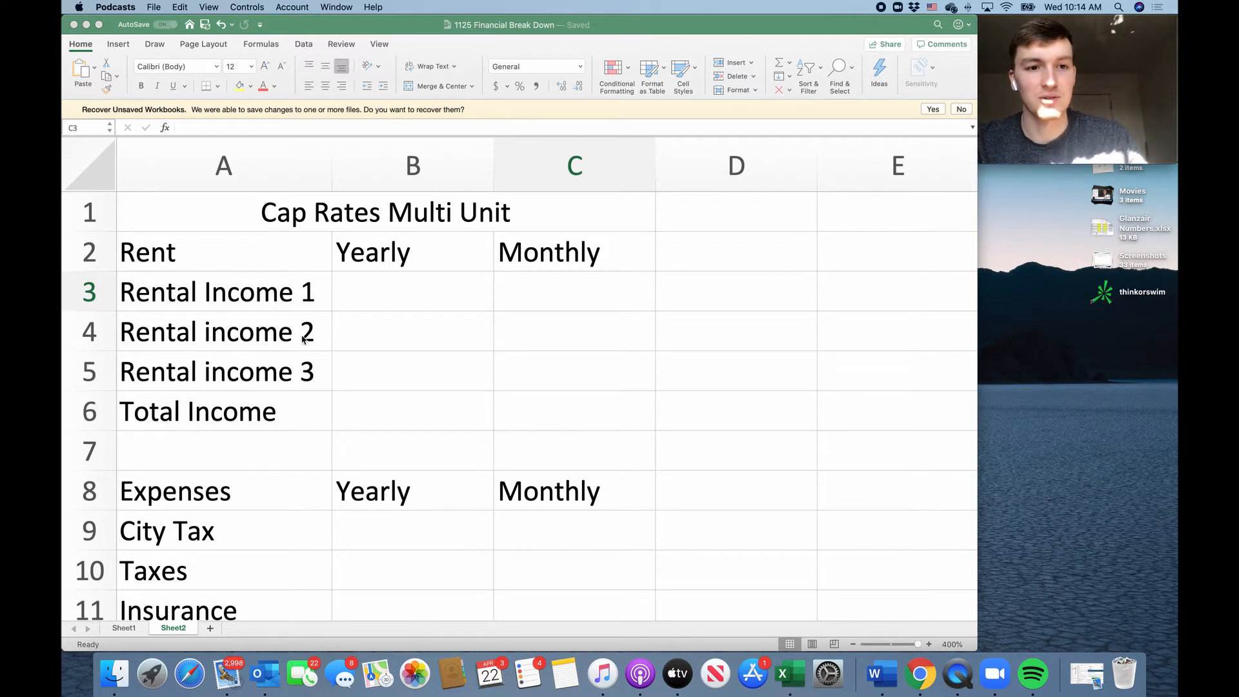
Capitalize the second word of the label in A4 so it reads "Rental Income 2".
double_click(213, 331)
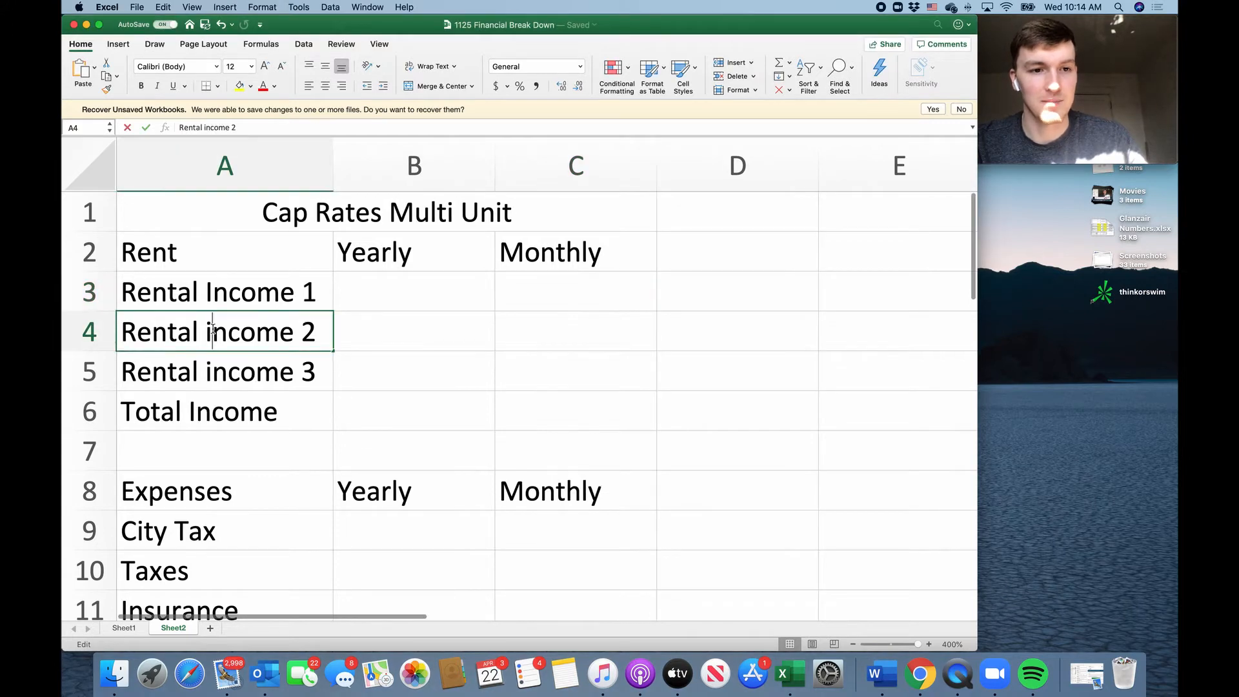
key(BackSpace)
text(I)
click(354, 330)
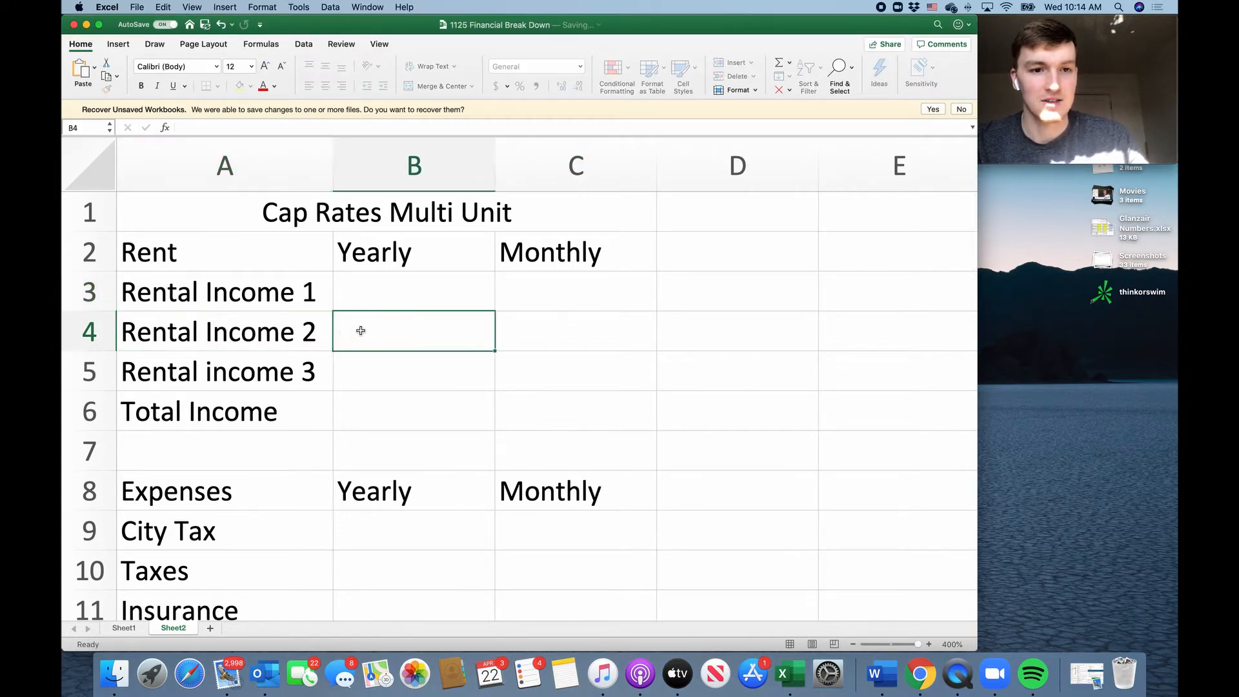
Enter the monthly rents 1000, 900 and 1100 for the three rental incomes in C3 to C5.
click(593, 291)
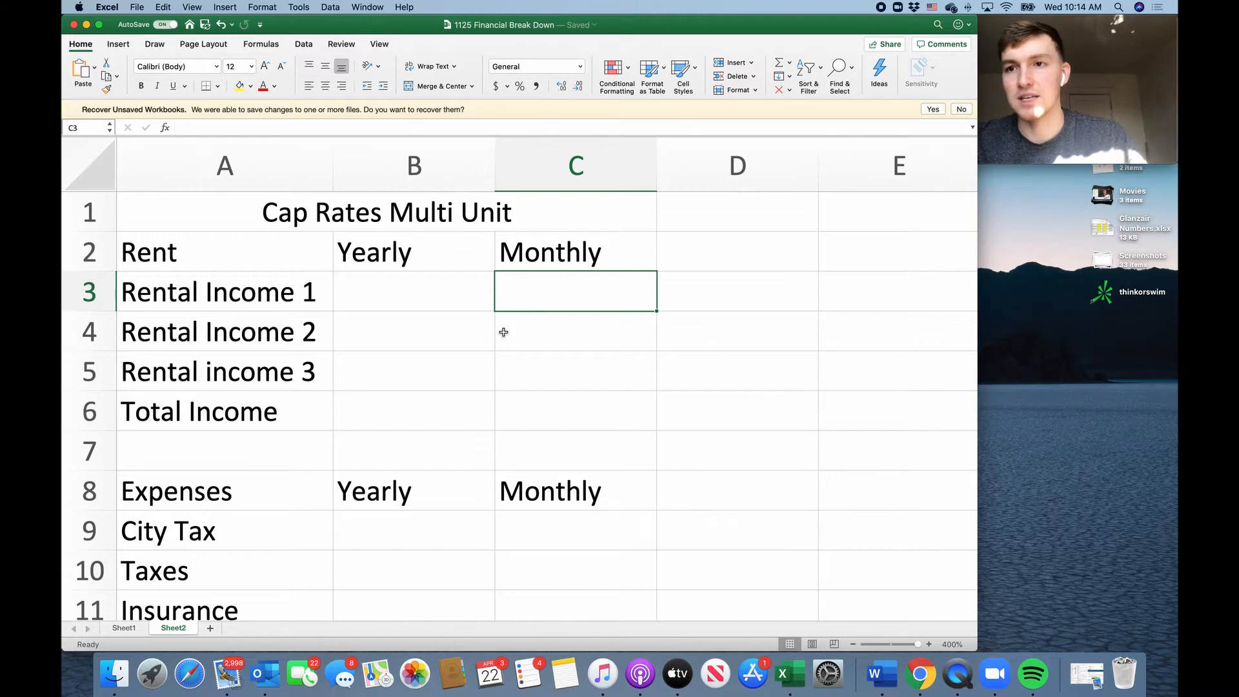
text(1000)
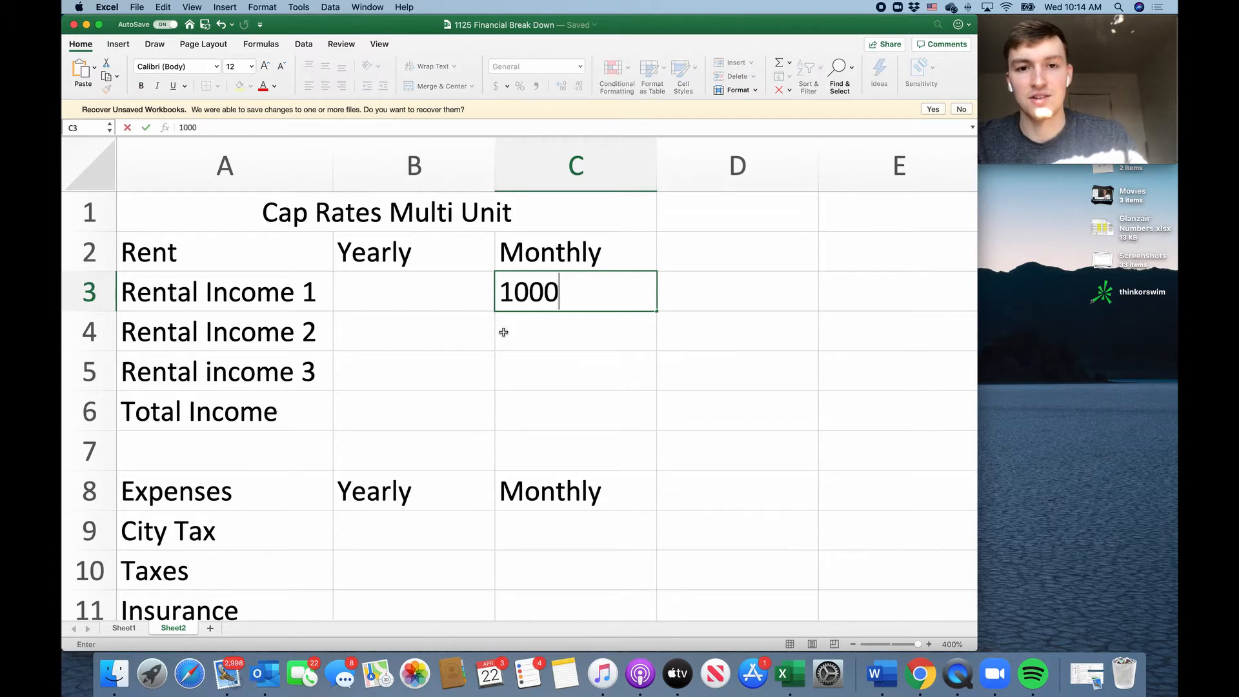
key(Return)
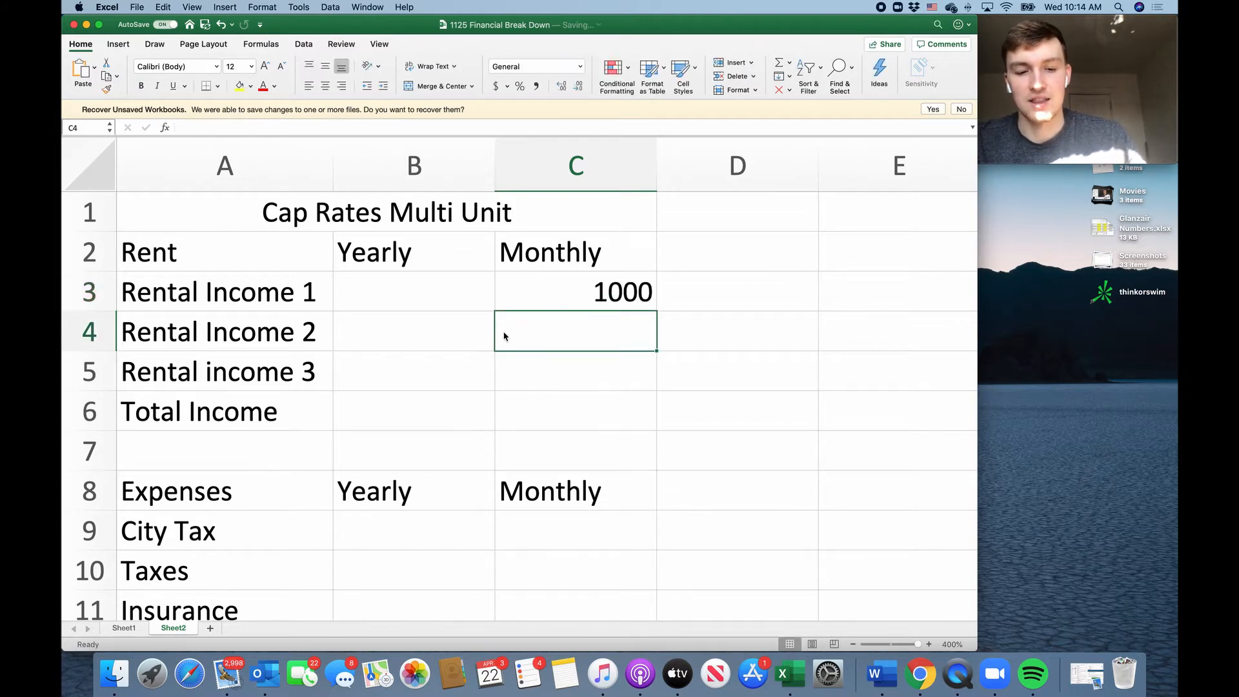
text(900)
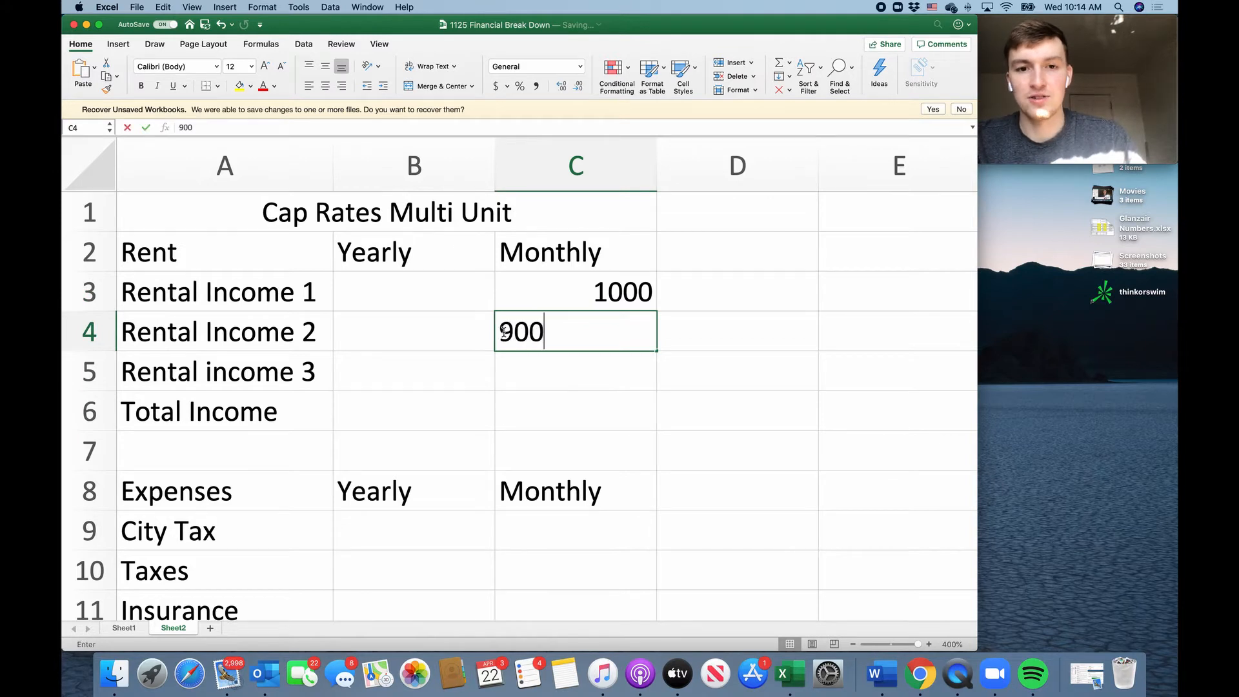
key(Return)
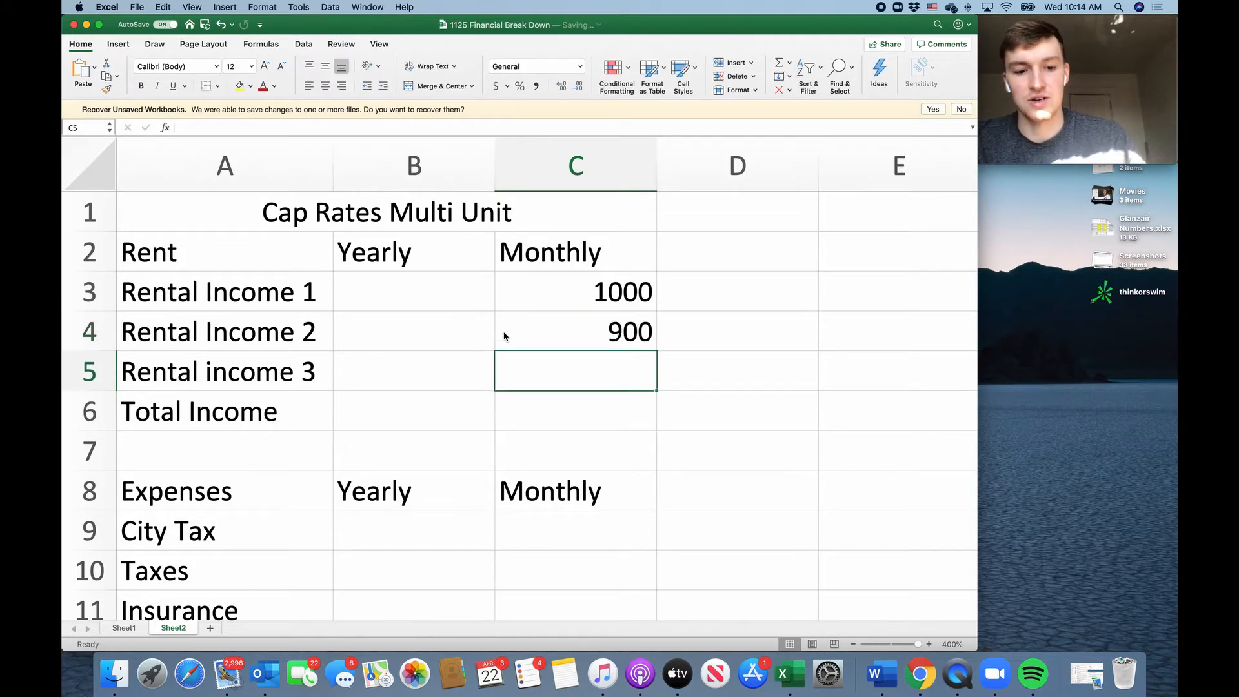
text(1100)
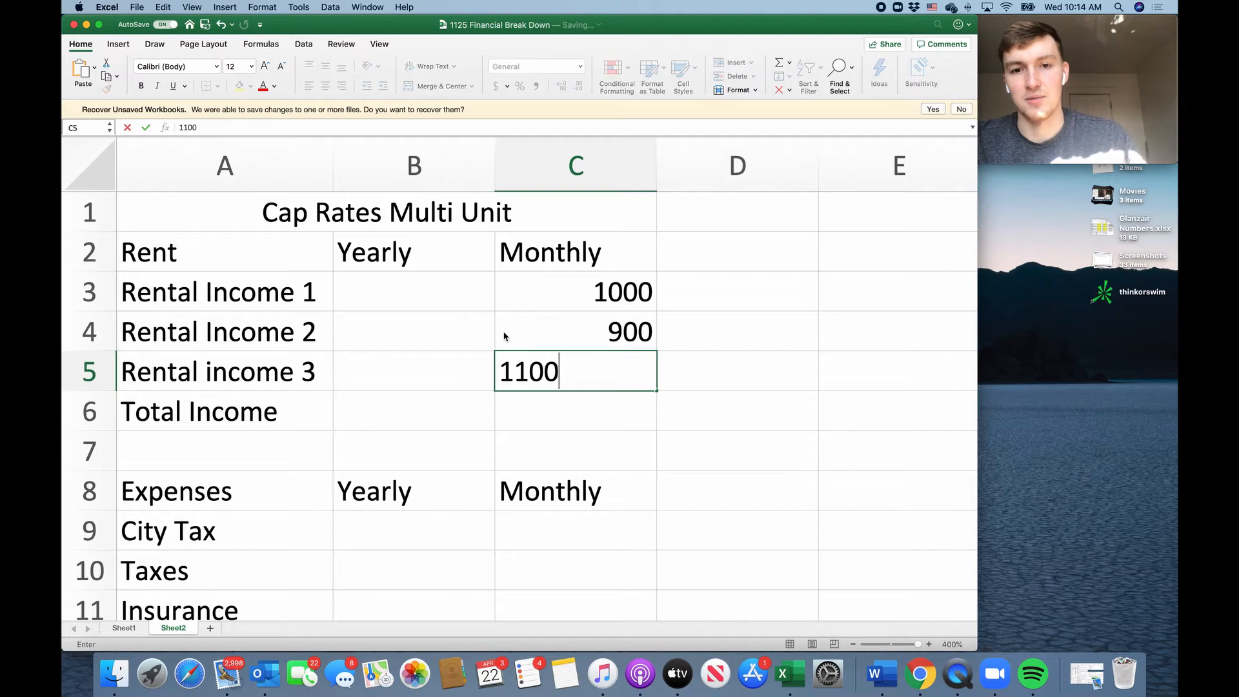
key(Return)
drag(618, 308, 626, 363)
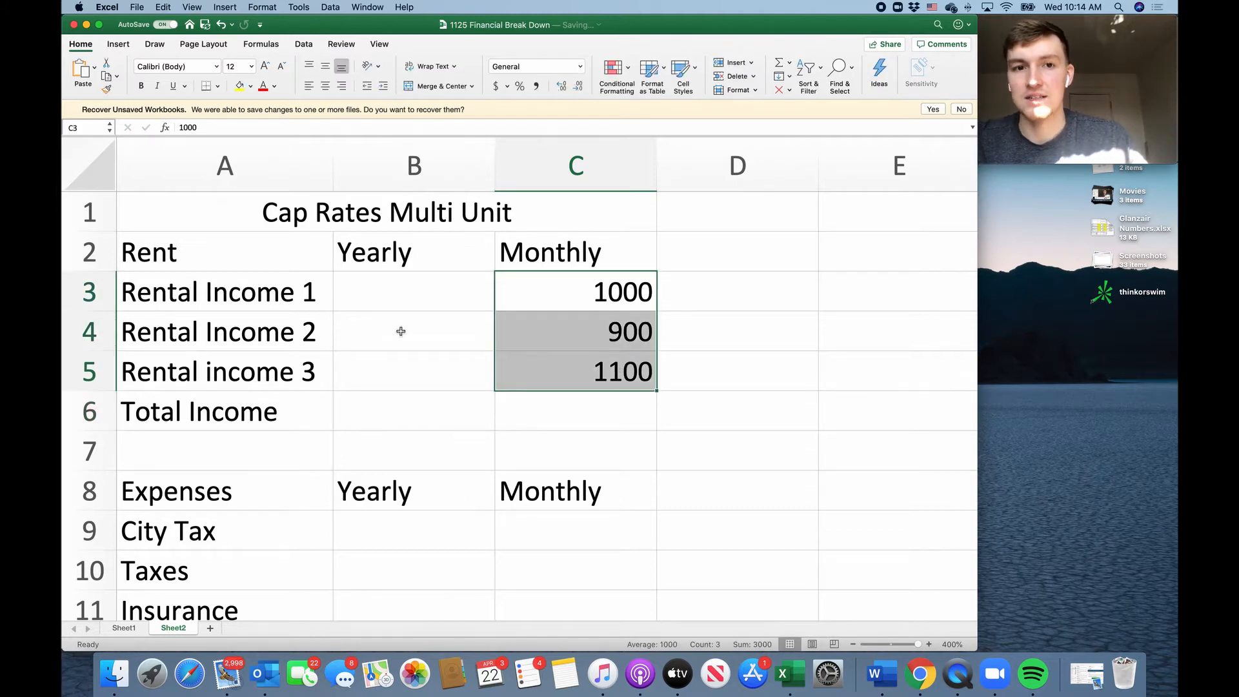
Calculate the yearly rent in B3 with the formula =C3*12 and fill it down to B5.
click(403, 301)
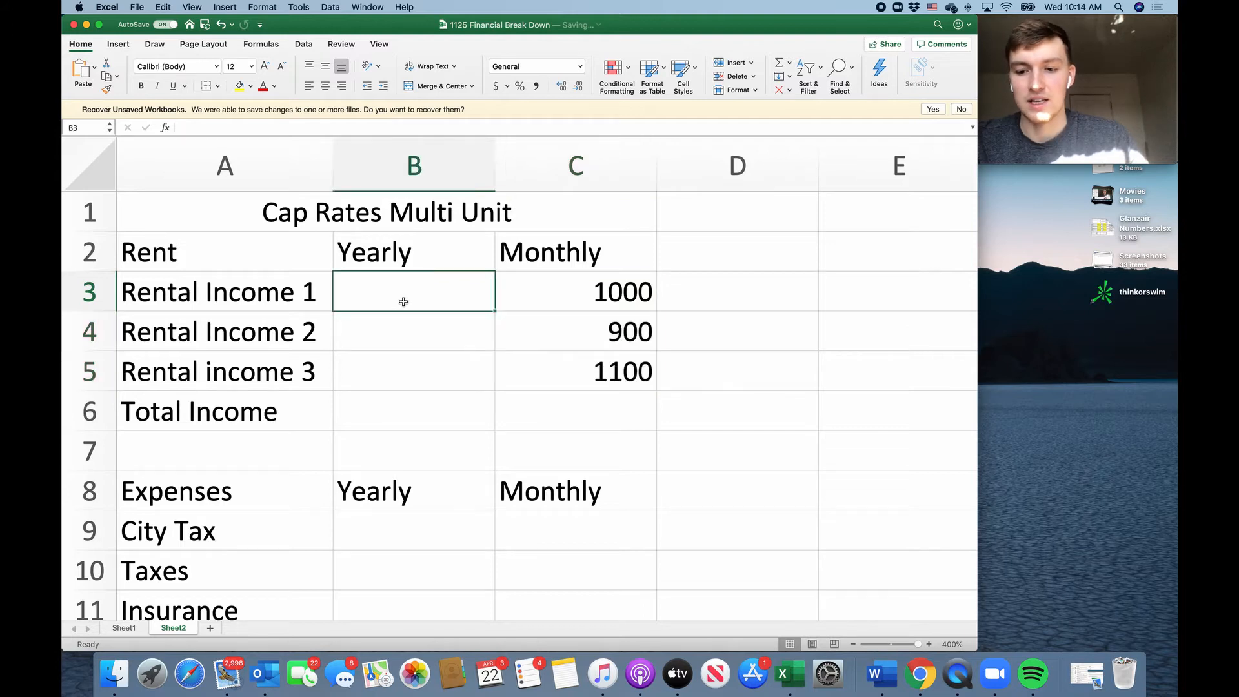
text(=)
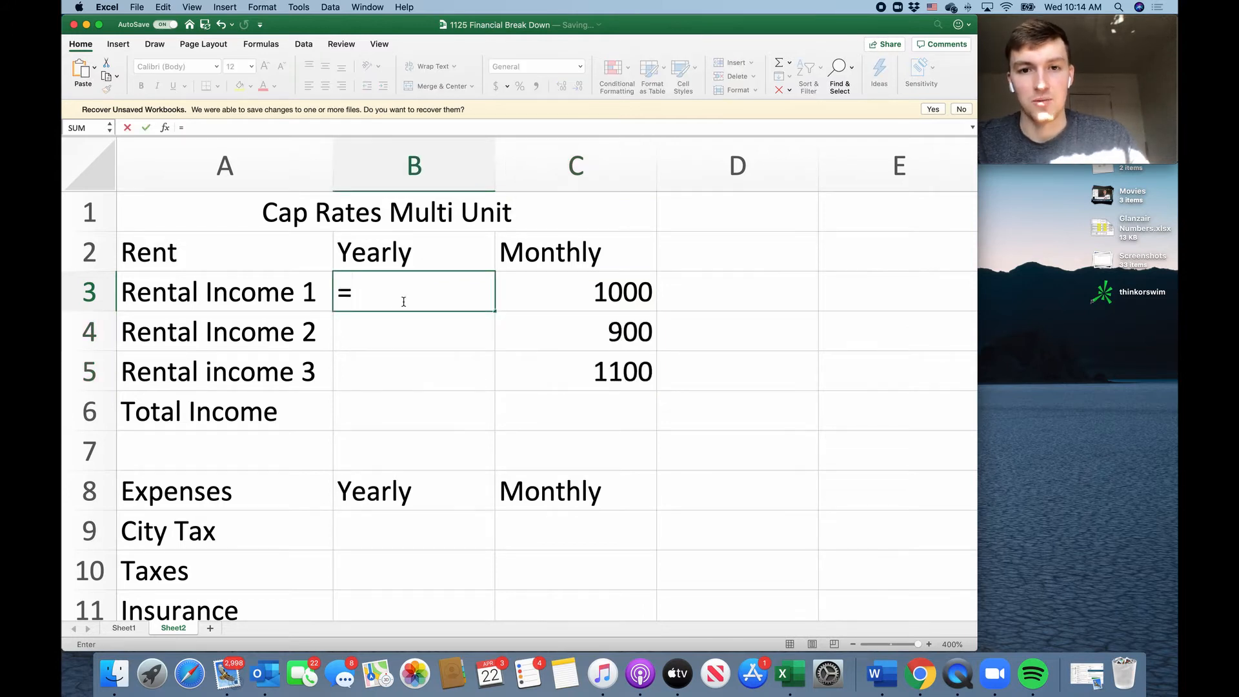
click(547, 290)
text(*12)
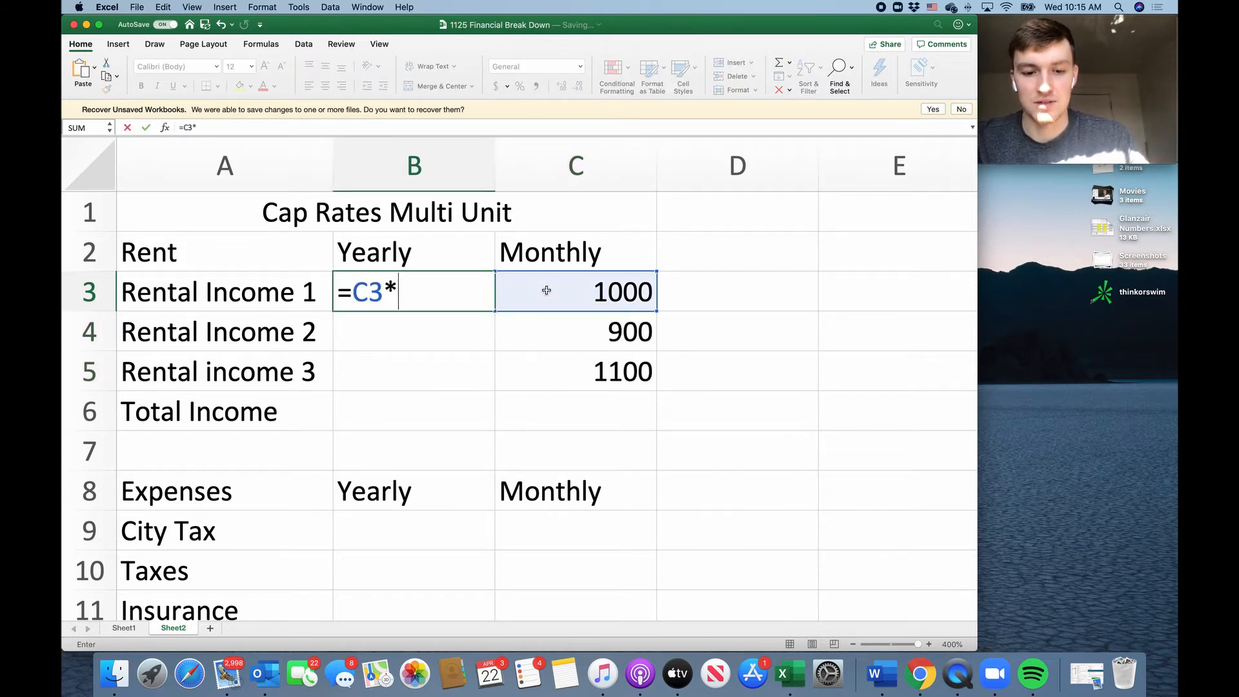
key(Return)
click(481, 295)
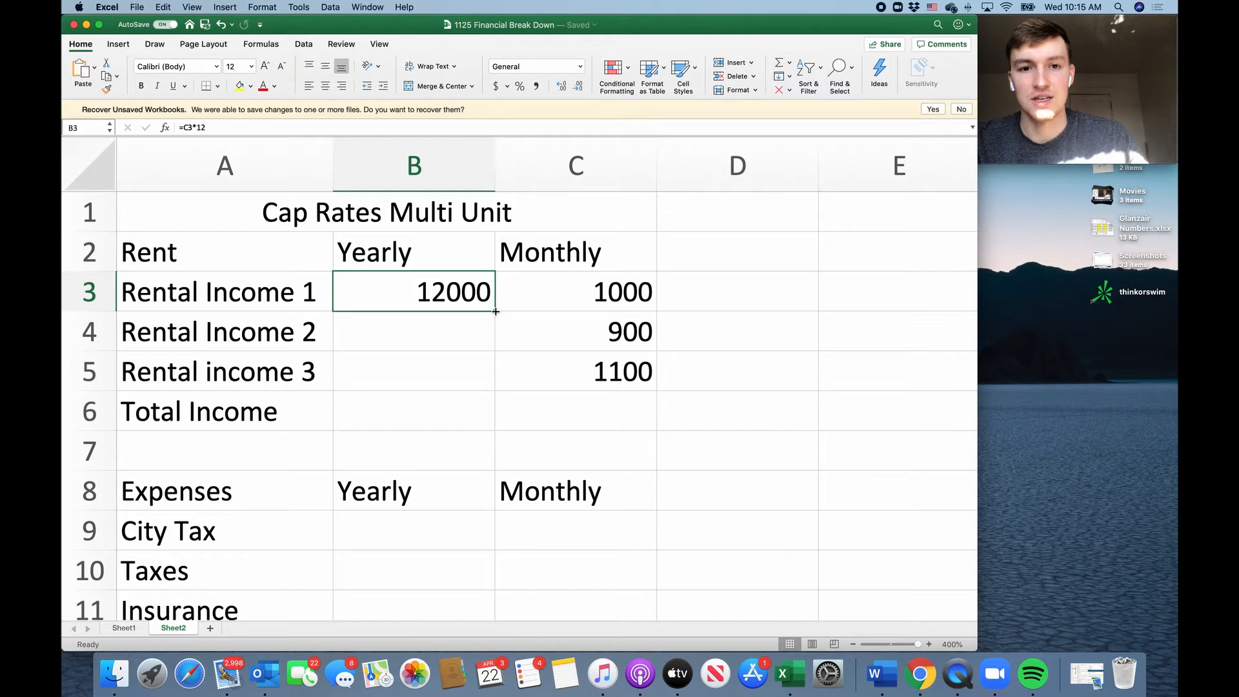
drag(496, 312, 487, 374)
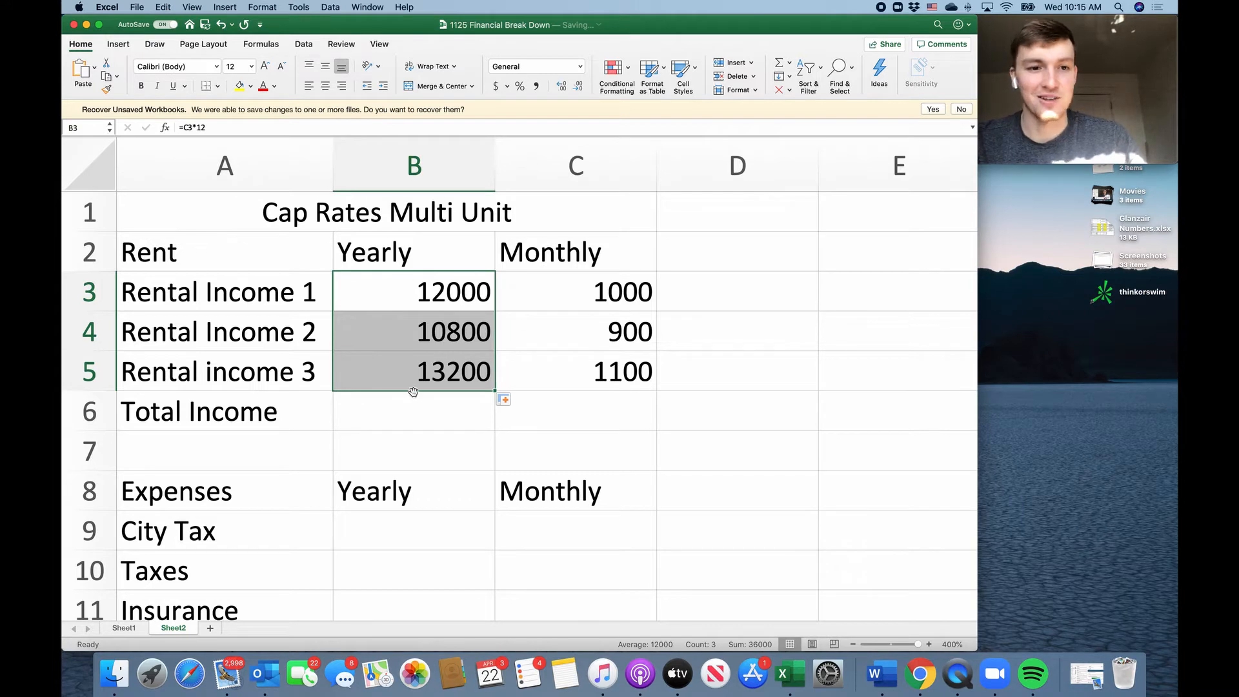
Add up the yearly Total Income in B6 with the formula =B3+B4+B5.
click(420, 417)
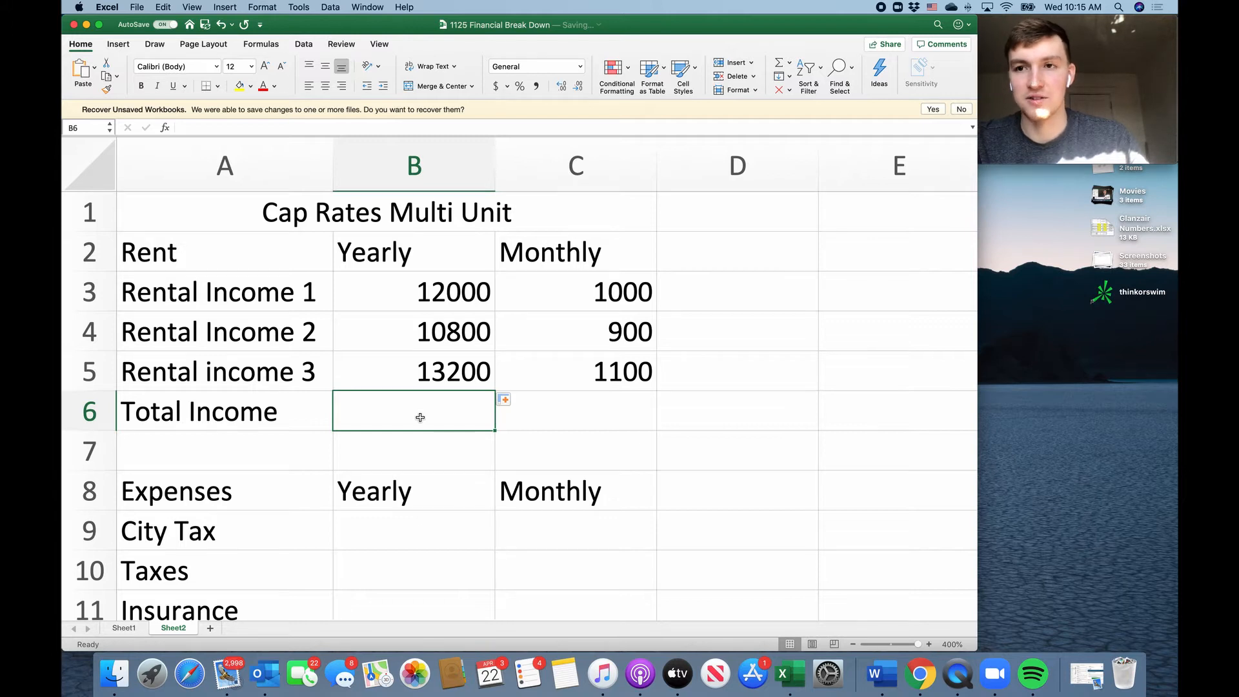
text(=)
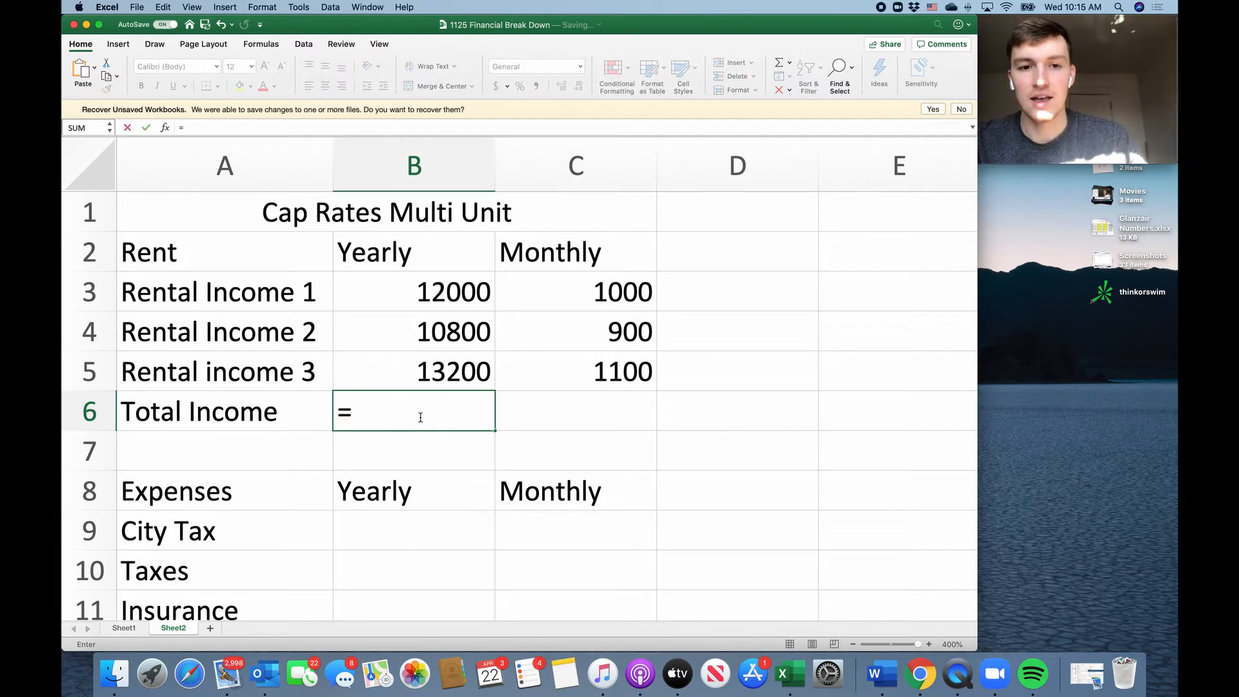
click(445, 287)
text(+)
click(444, 322)
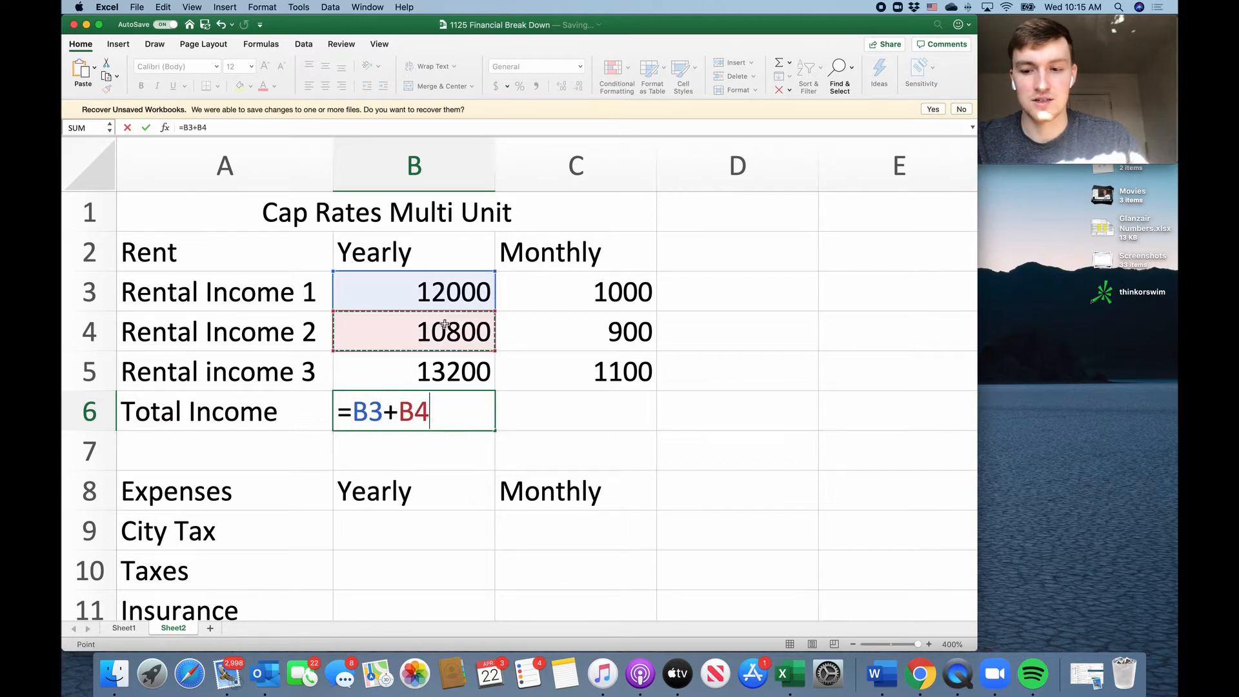
text(+)
click(450, 365)
key(Return)
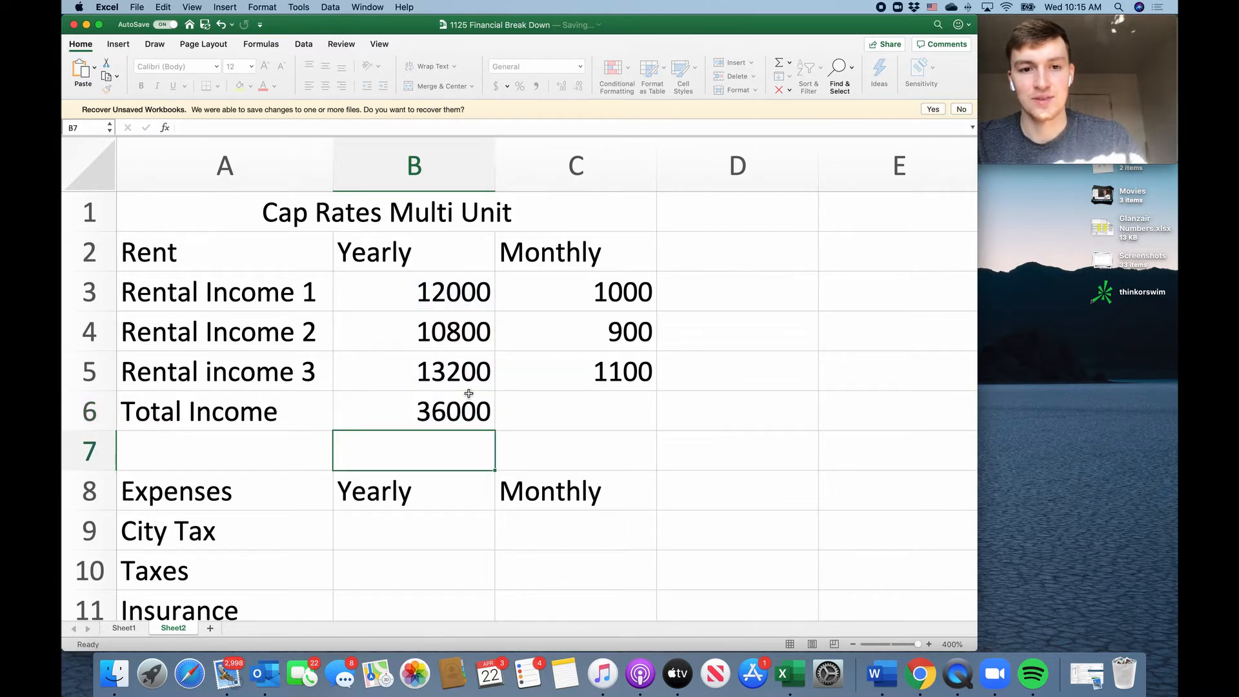
click(457, 403)
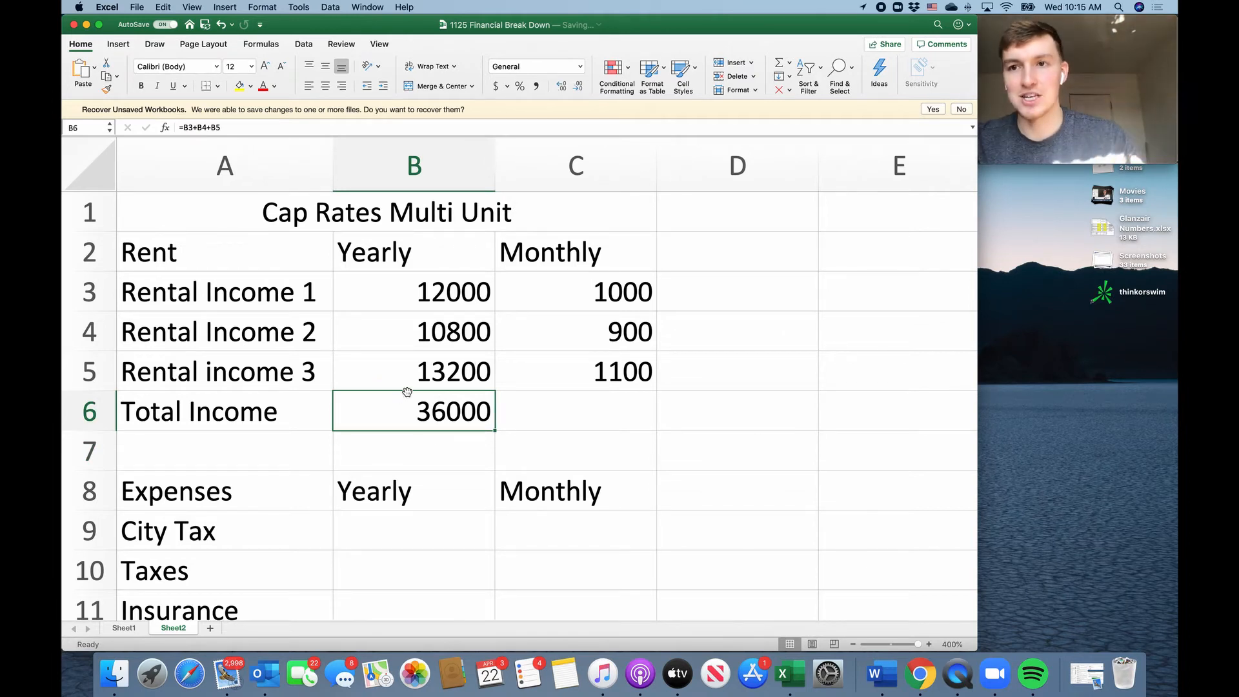
Enter the monthly City Tax, Taxes and Insurance expenses as 200, 250 and 90 in C9 to C11.
scroll(440, 401, down, 5)
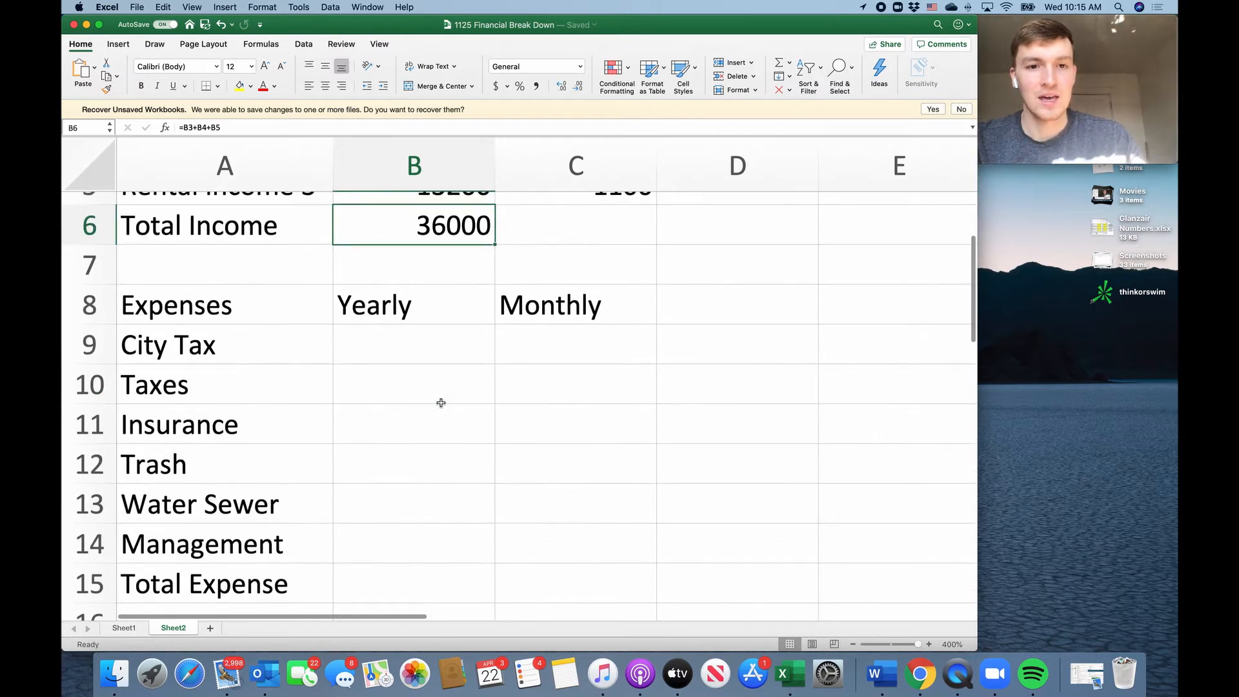
scroll(441, 402, up, 4)
scroll(454, 451, down, 5)
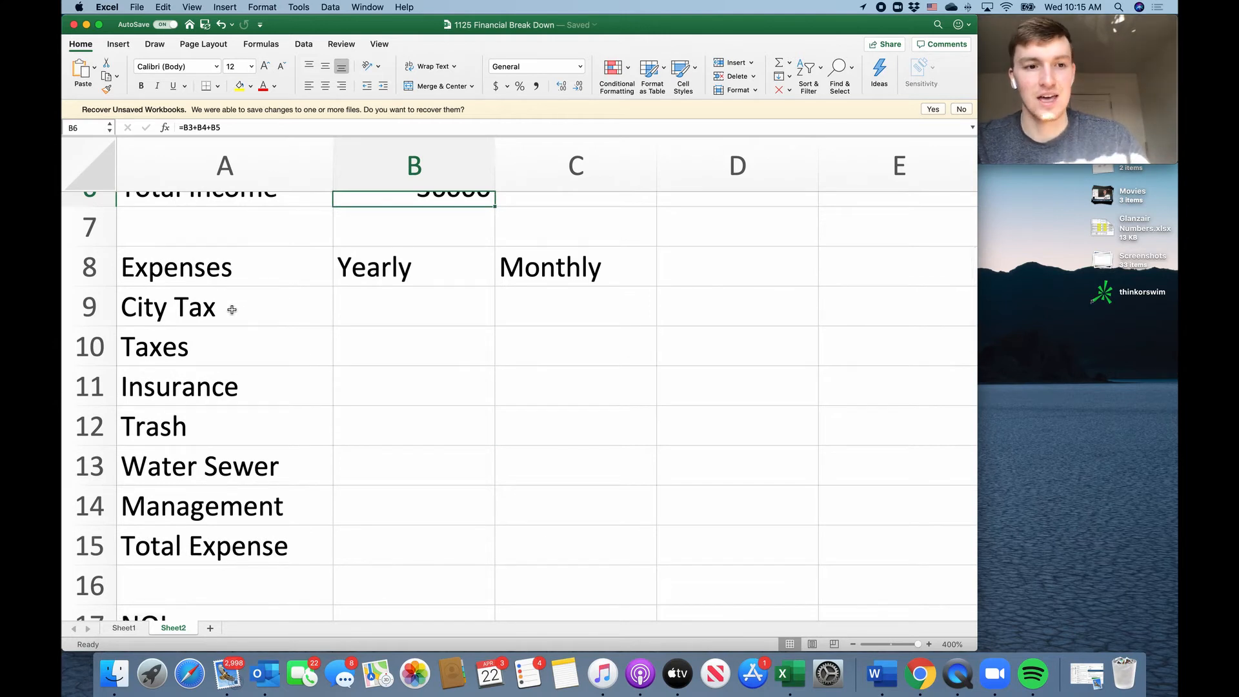
scroll(232, 310, down, 1)
drag(249, 274, 234, 473)
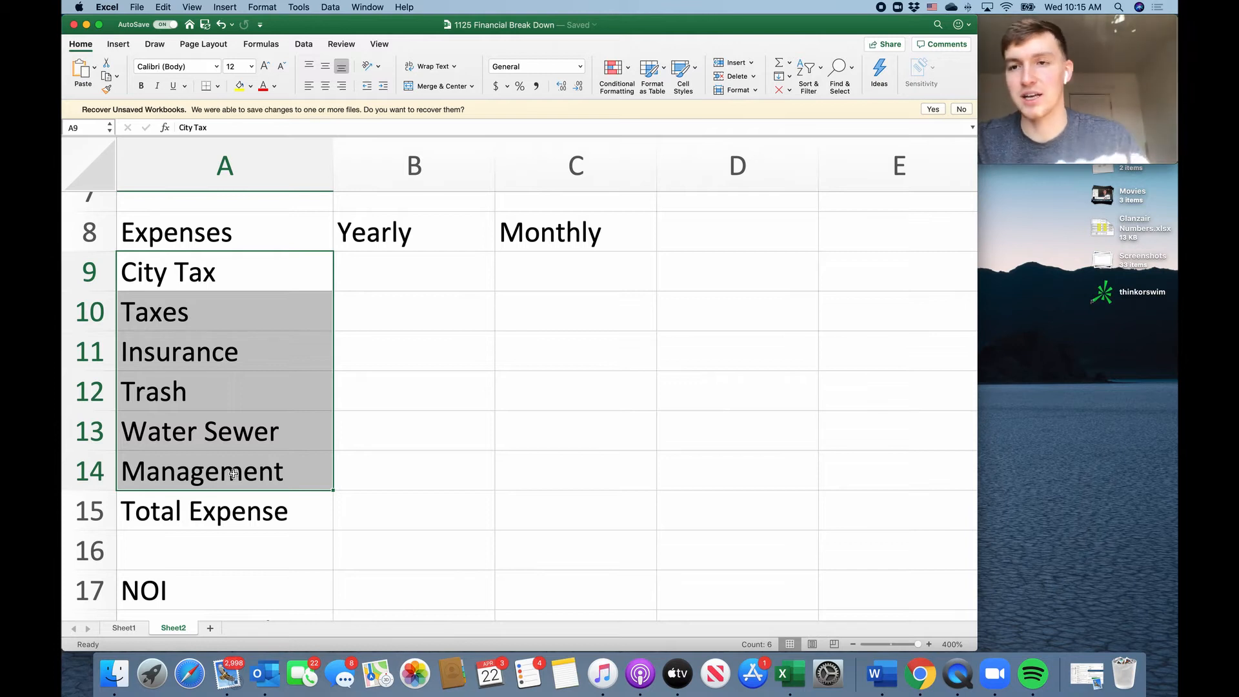
click(531, 278)
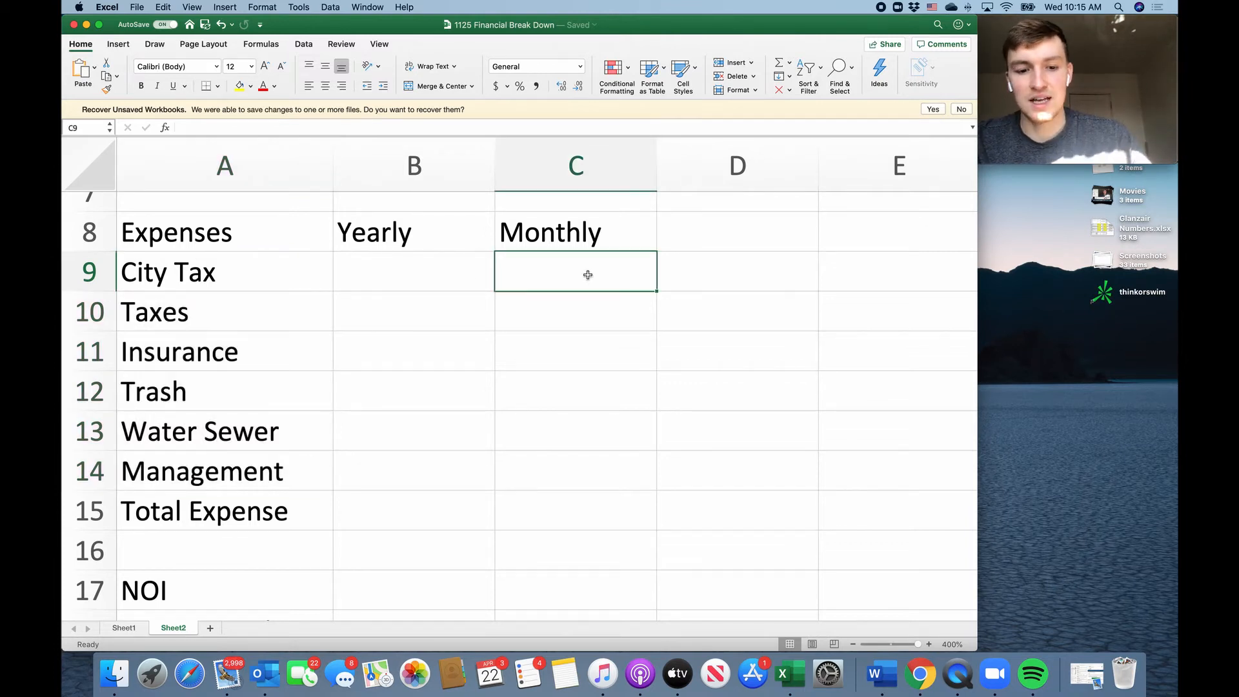
text(200)
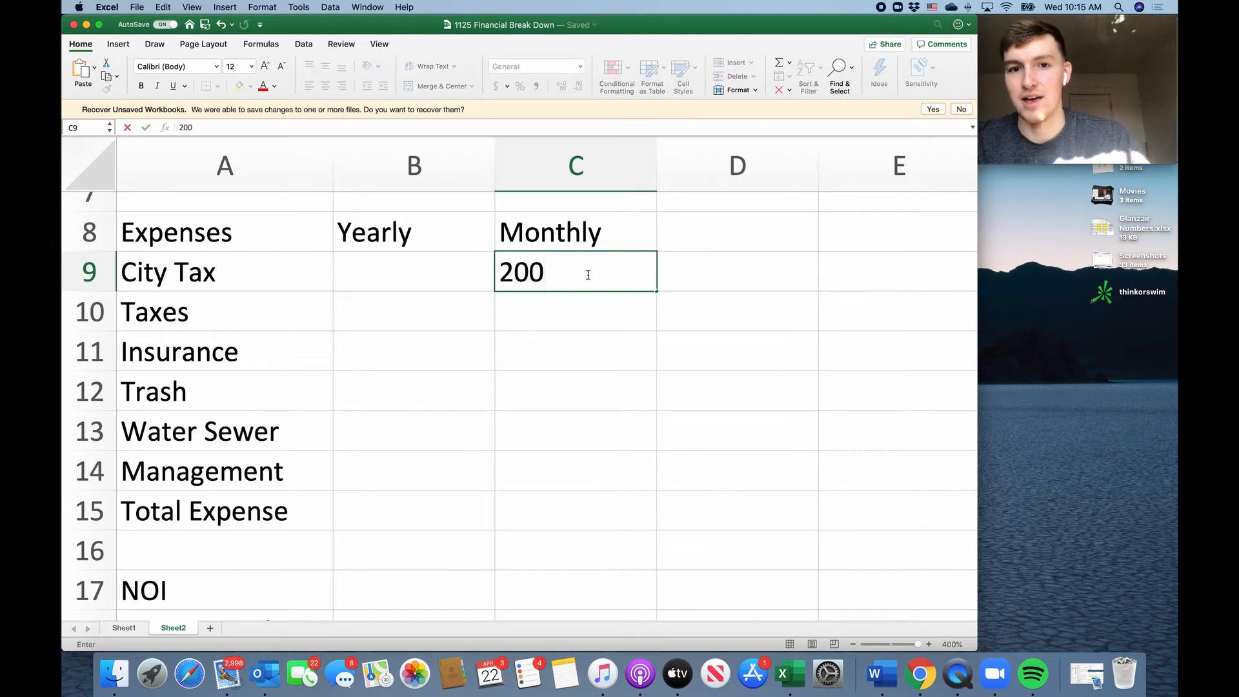
key(Return)
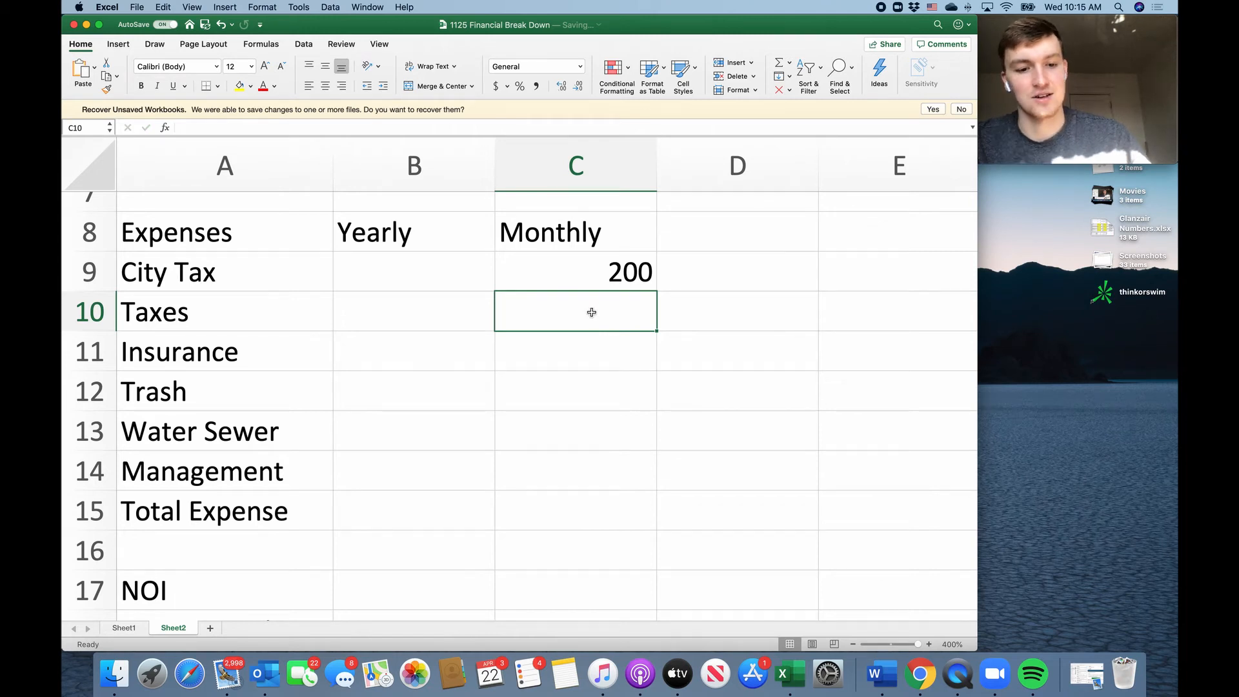
text(25)
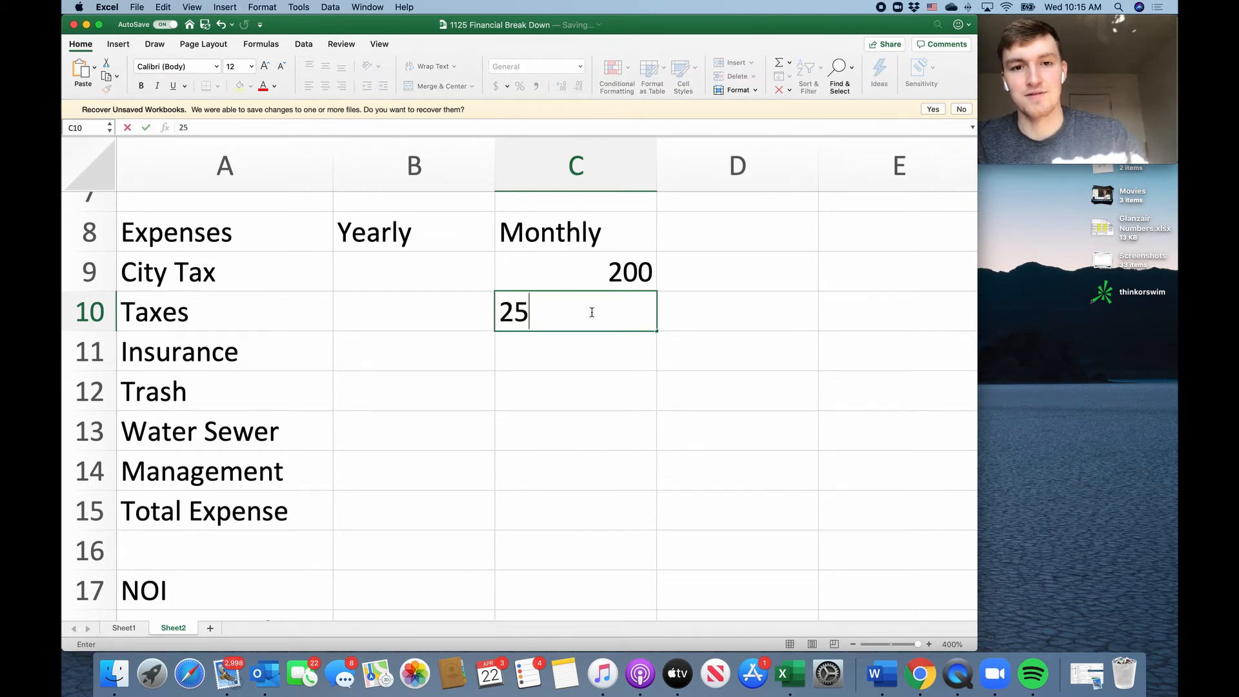
text(0)
key(Return)
text(90)
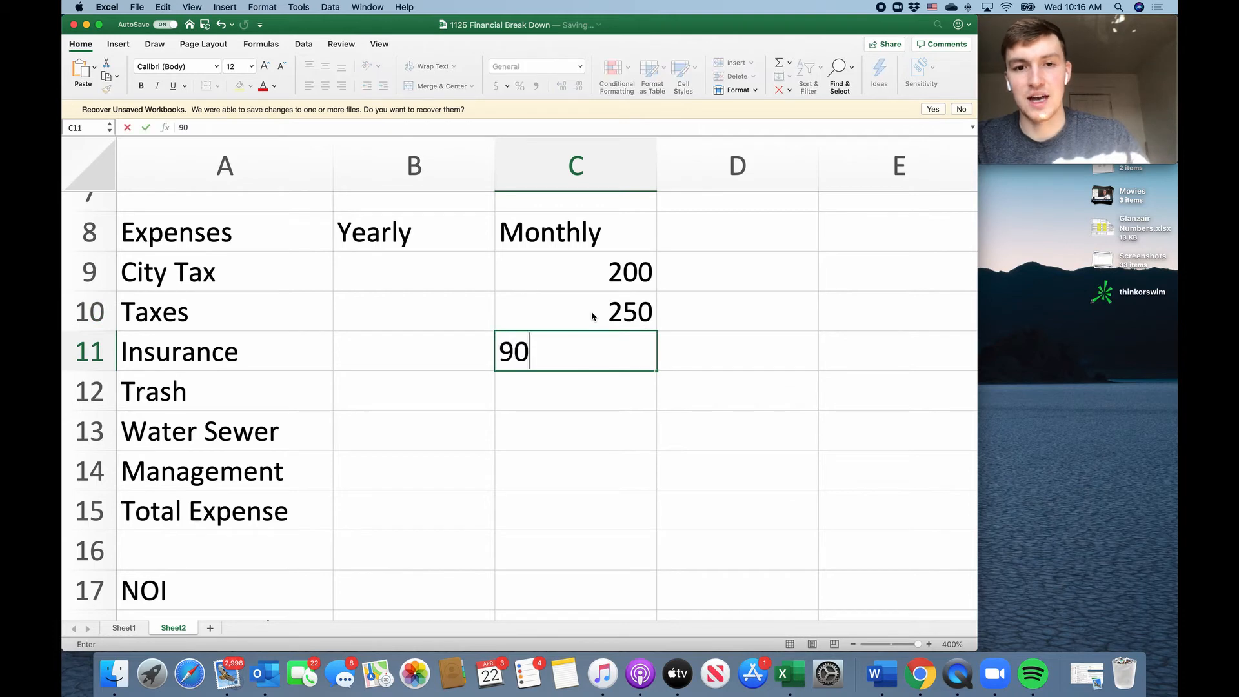
key(Return)
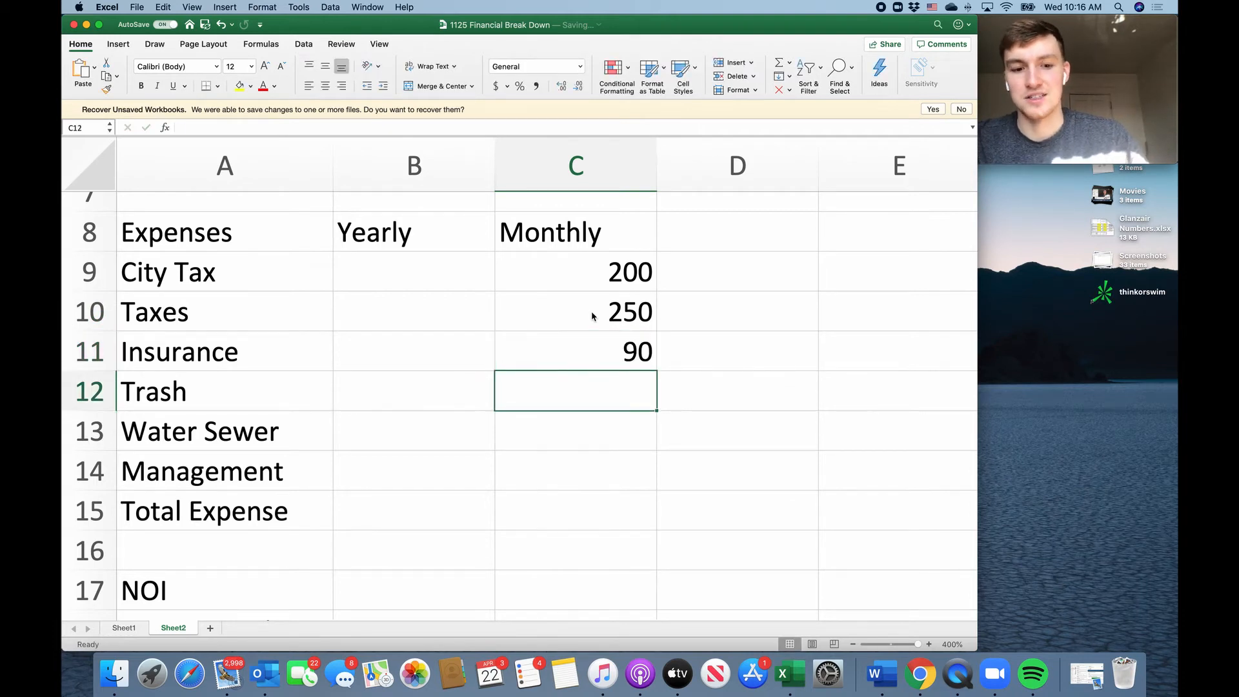
Enter the monthly Trash, Water Sewer and Management expenses as 40, 100 and 50 in C12 to C14.
text(40)
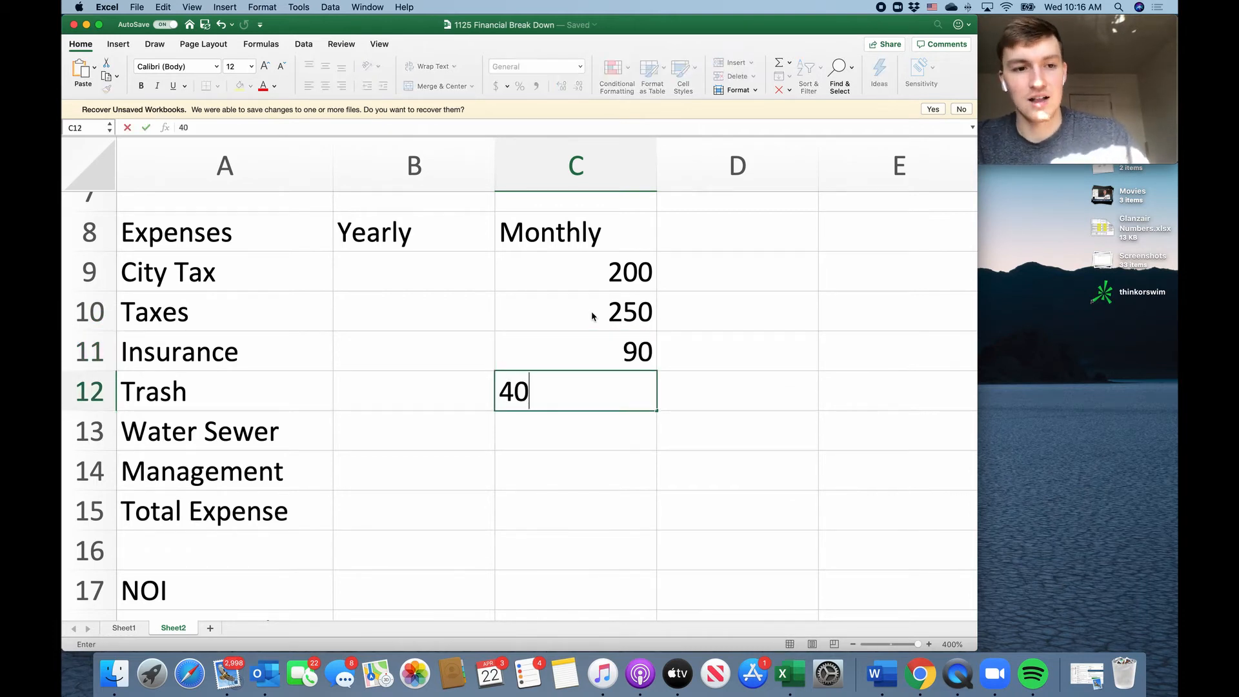
key(Return)
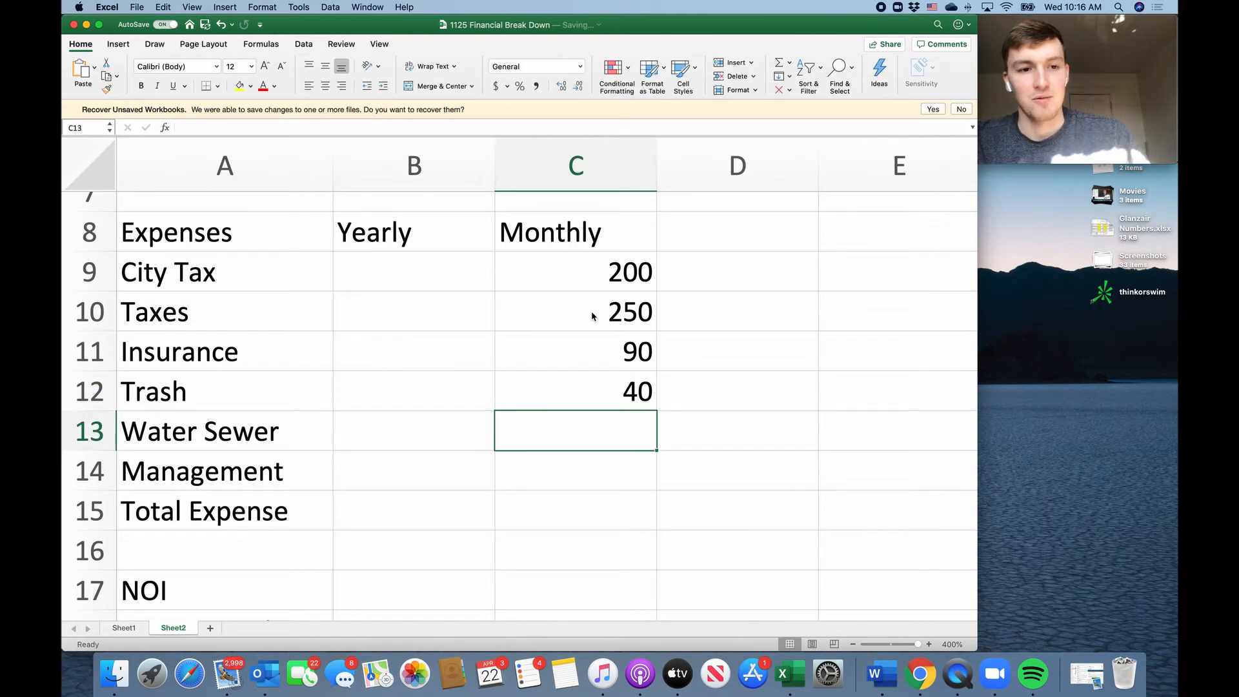
text(100)
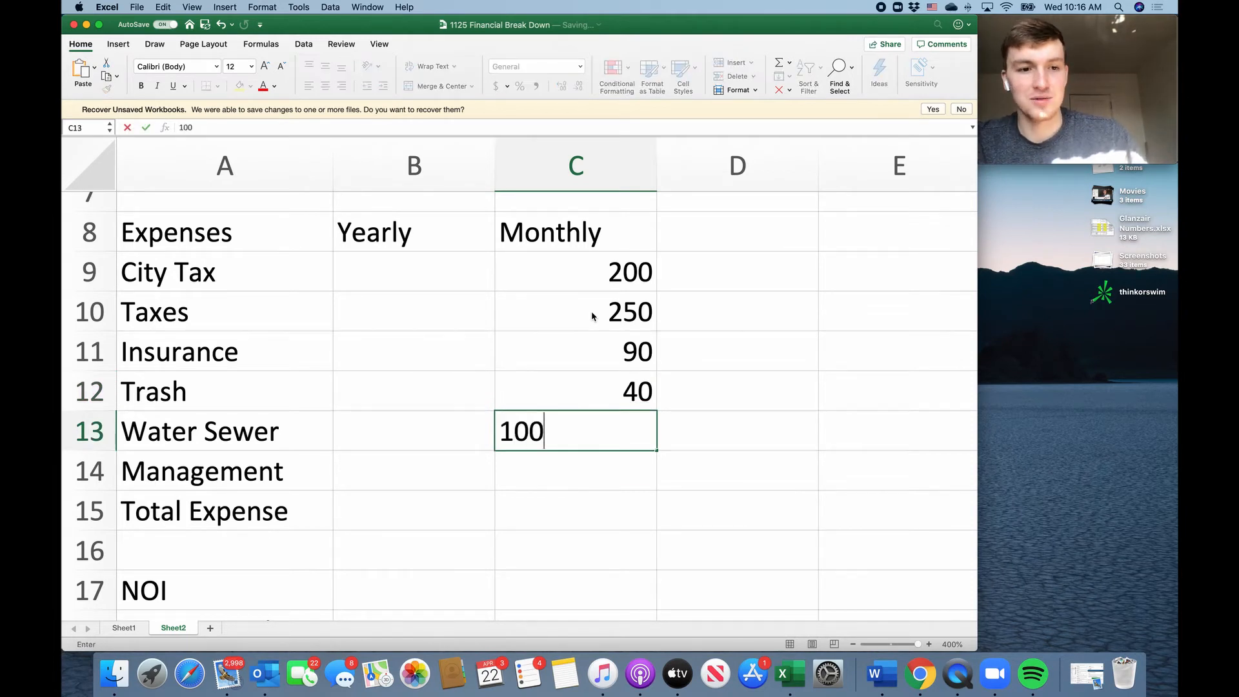
key(Return)
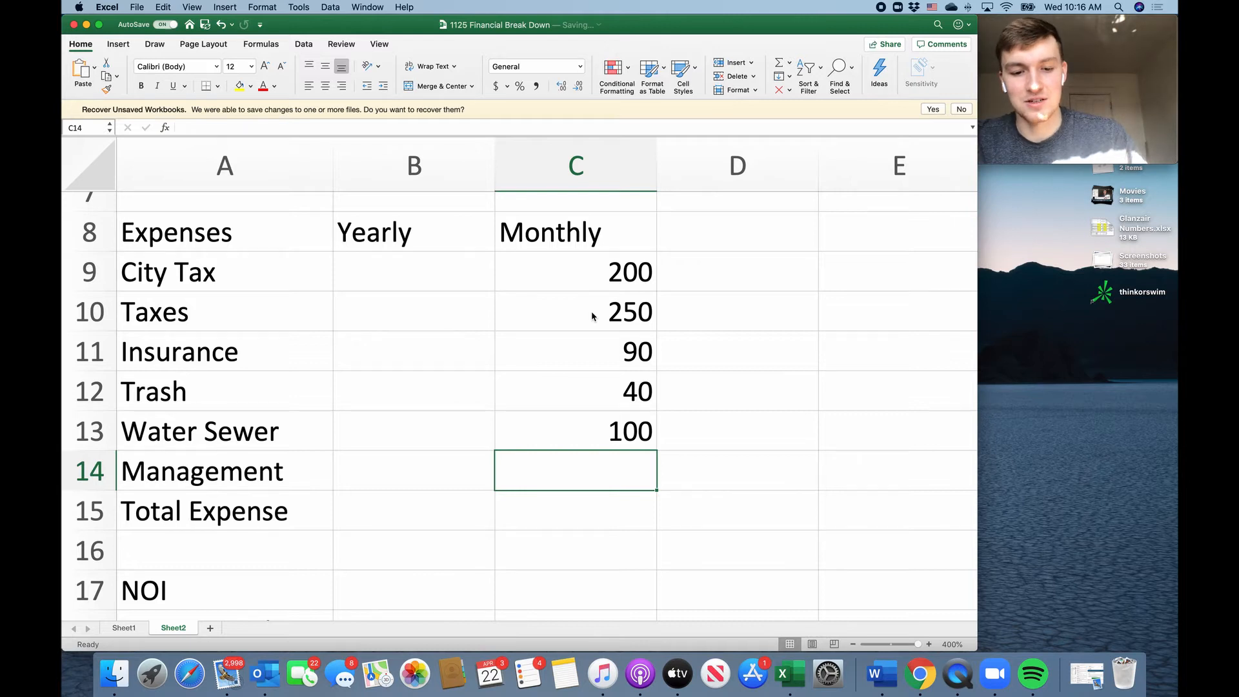
text(50)
key(Return)
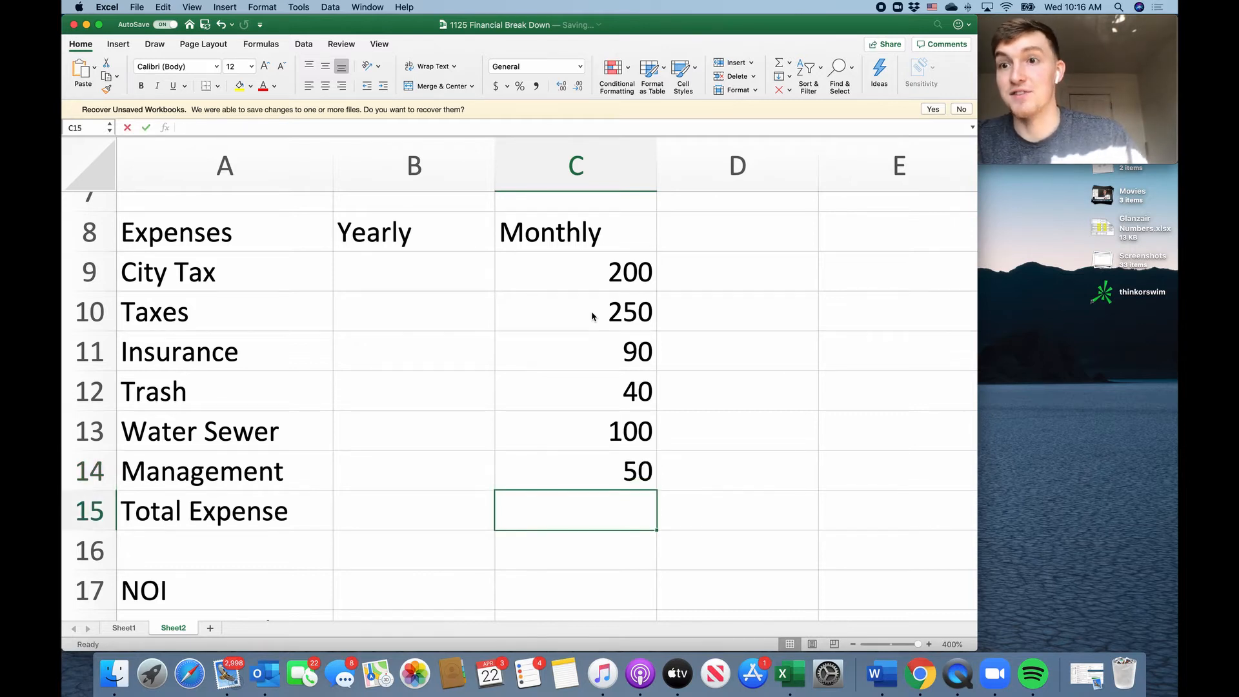
Calculate the yearly City Tax in B9 with the formula =C9*12 and fill it down to B14.
drag(630, 270, 625, 465)
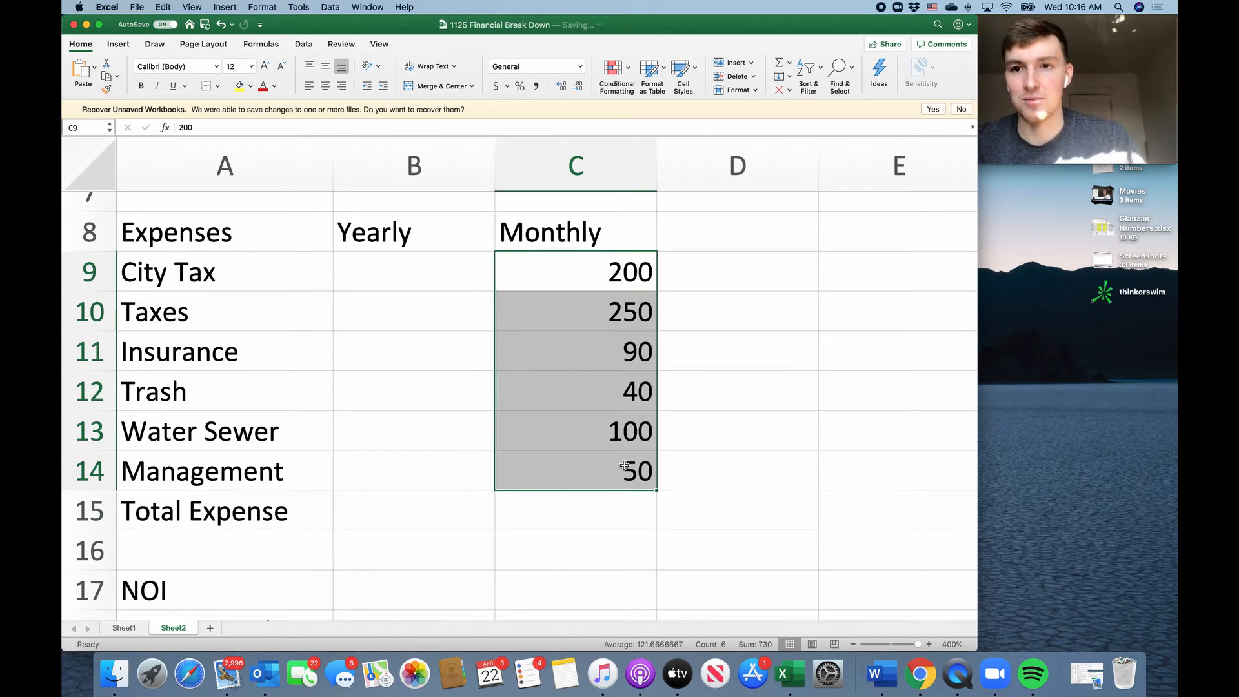
drag(621, 270, 622, 469)
click(462, 281)
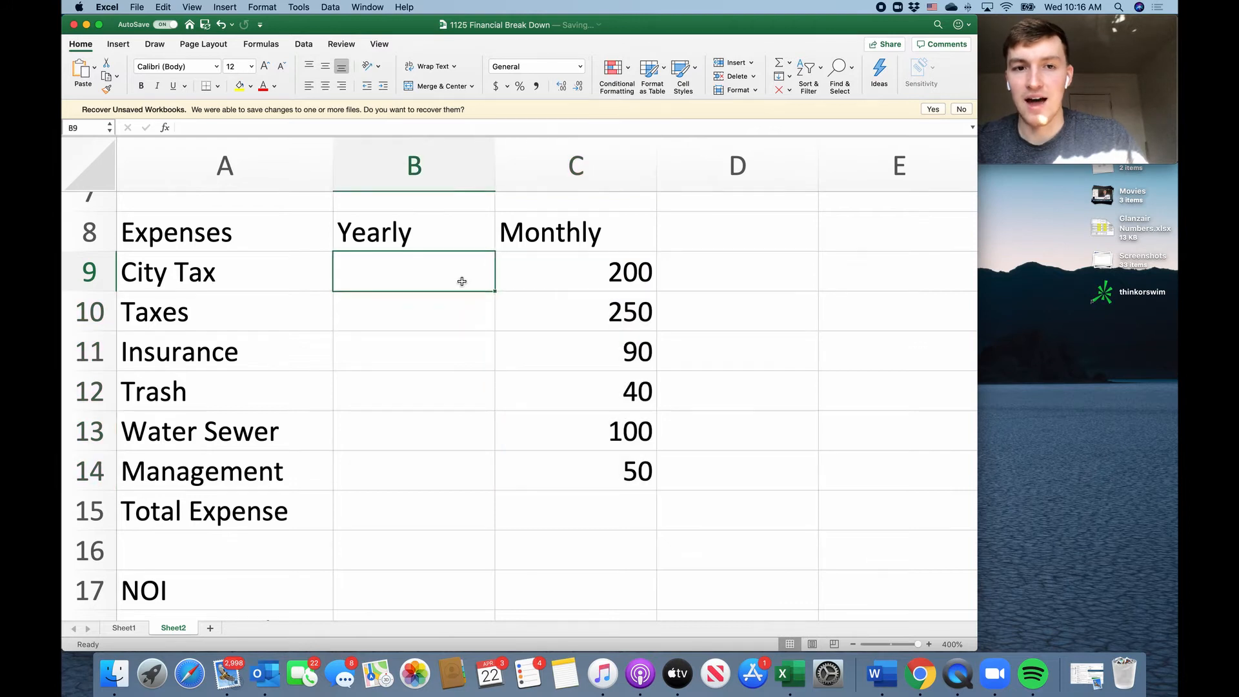
text(=)
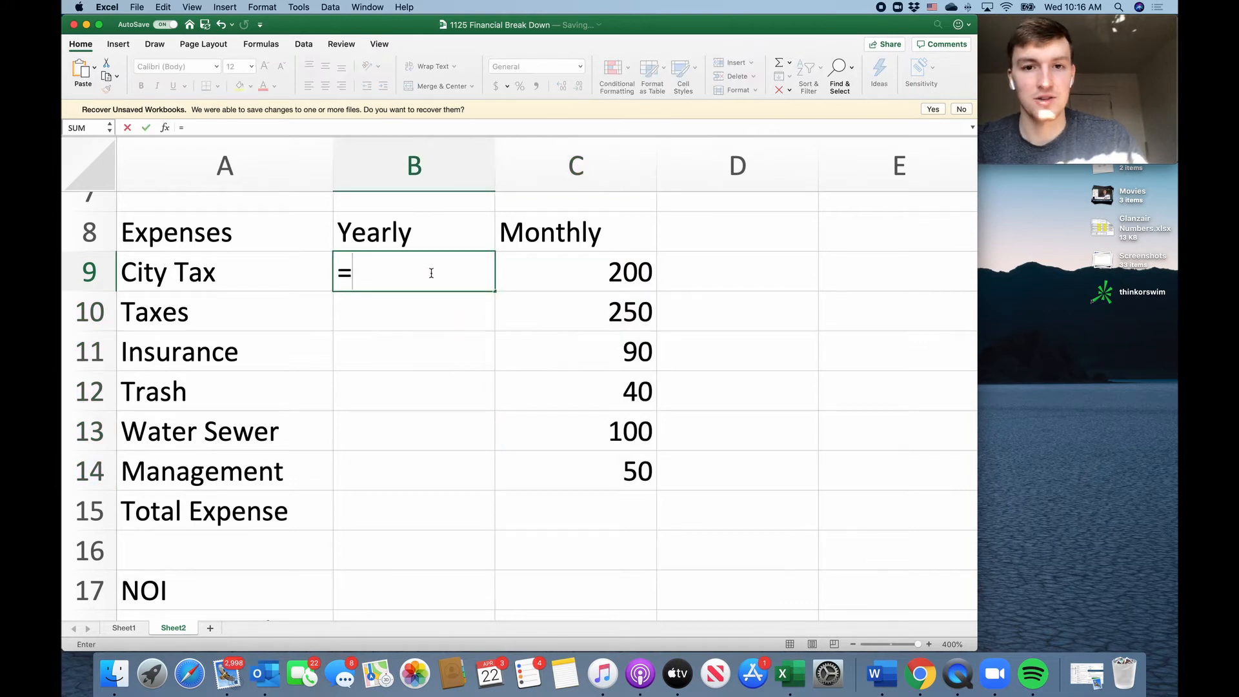
click(562, 276)
text(*12)
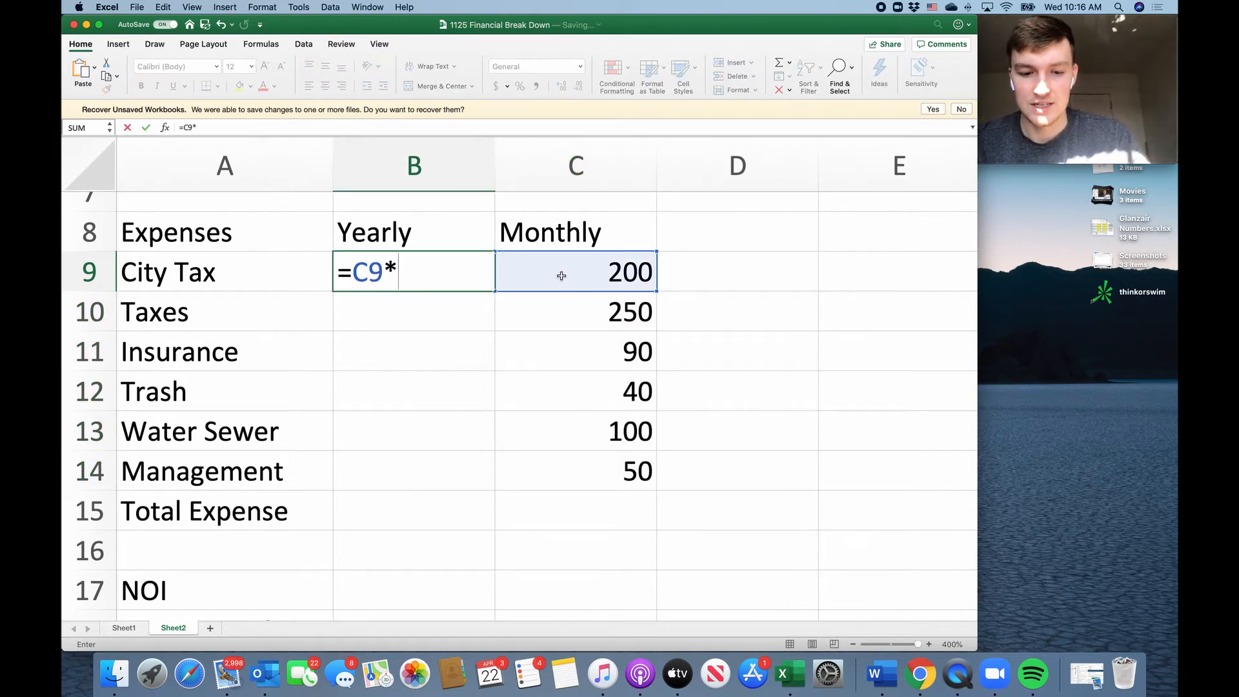
key(Return)
click(481, 270)
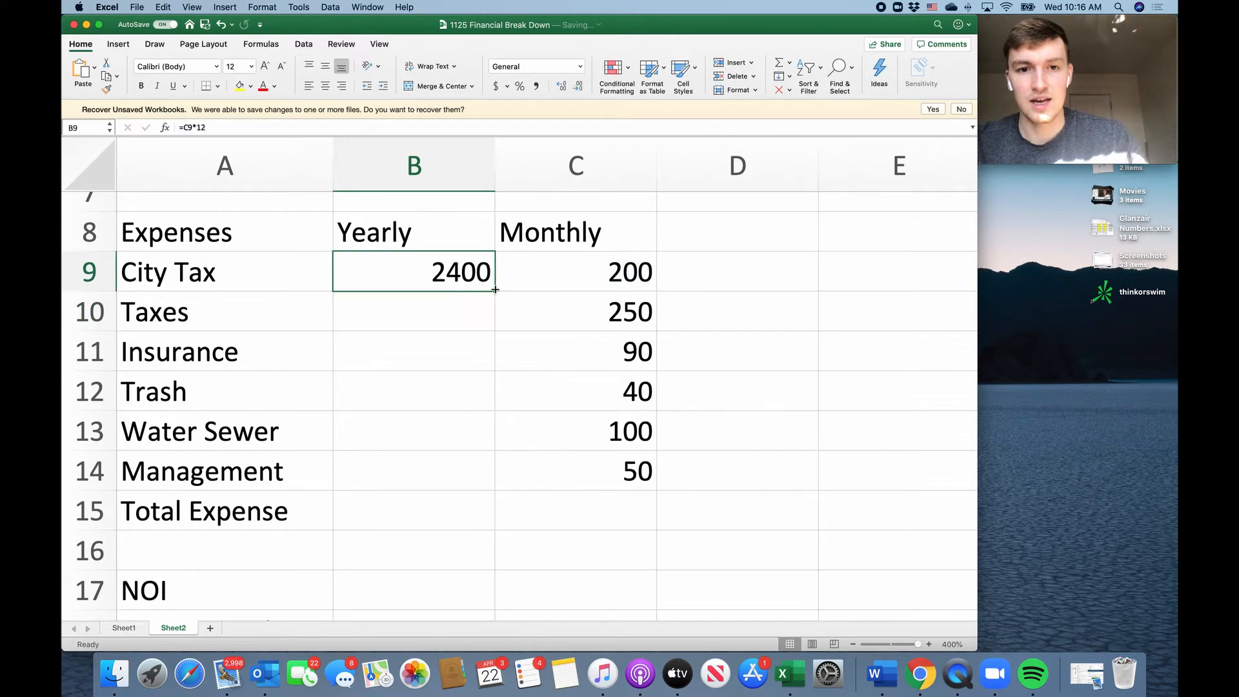
drag(495, 291, 463, 483)
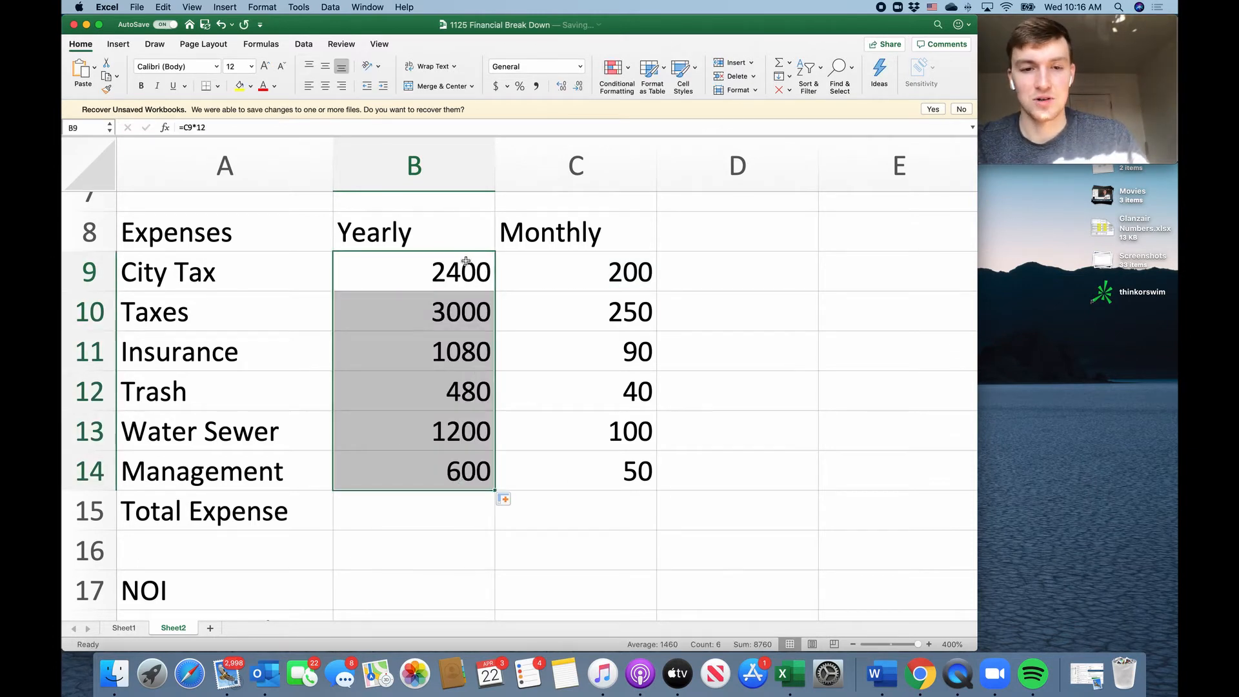
click(431, 270)
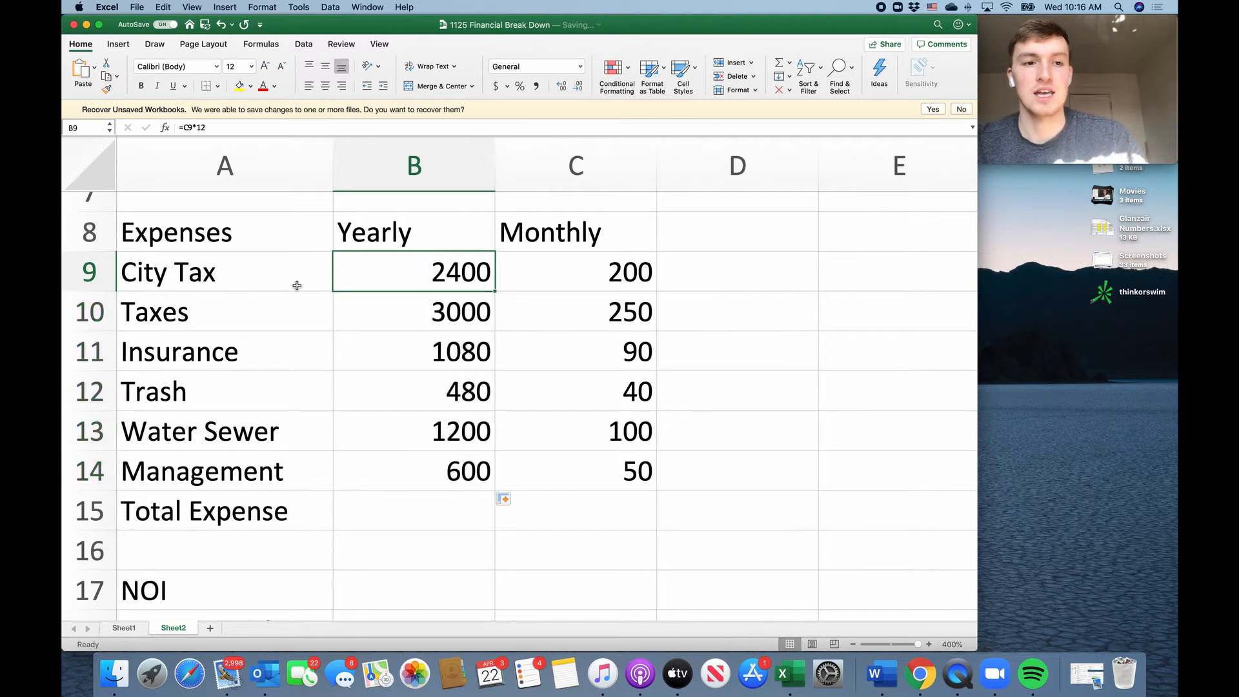
Add up the yearly Total Expense in B15 with the formula =SUM(B9:B14).
click(431, 513)
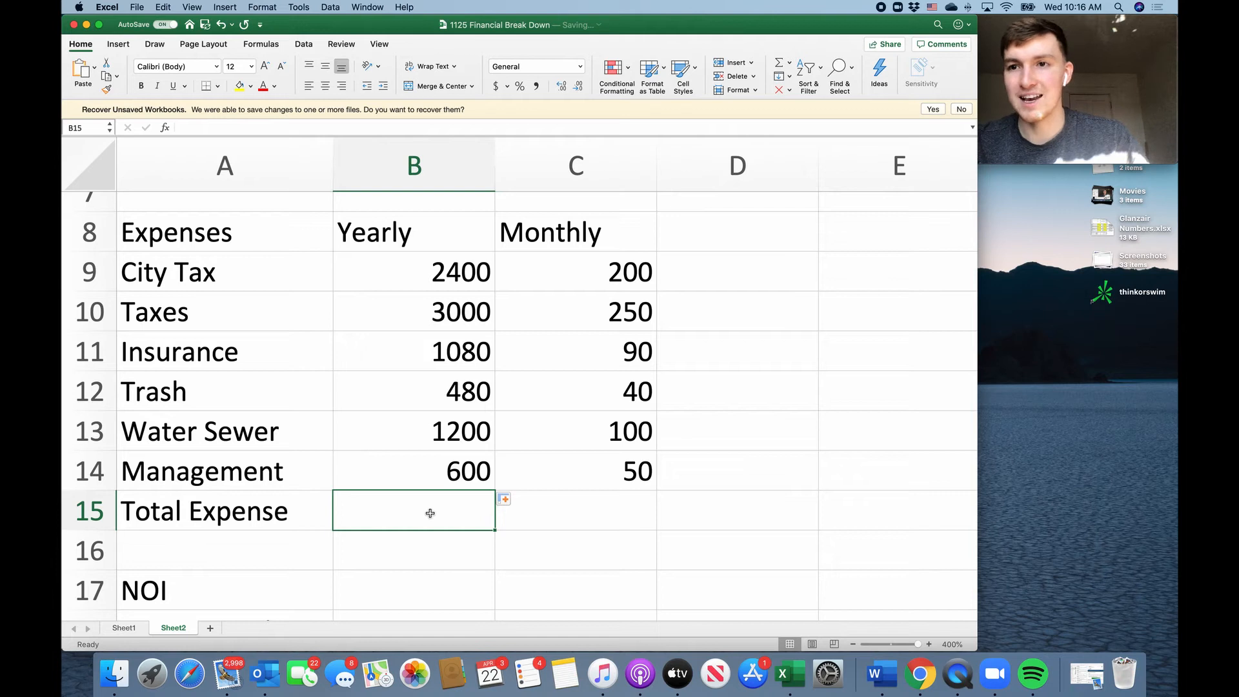
text(=)
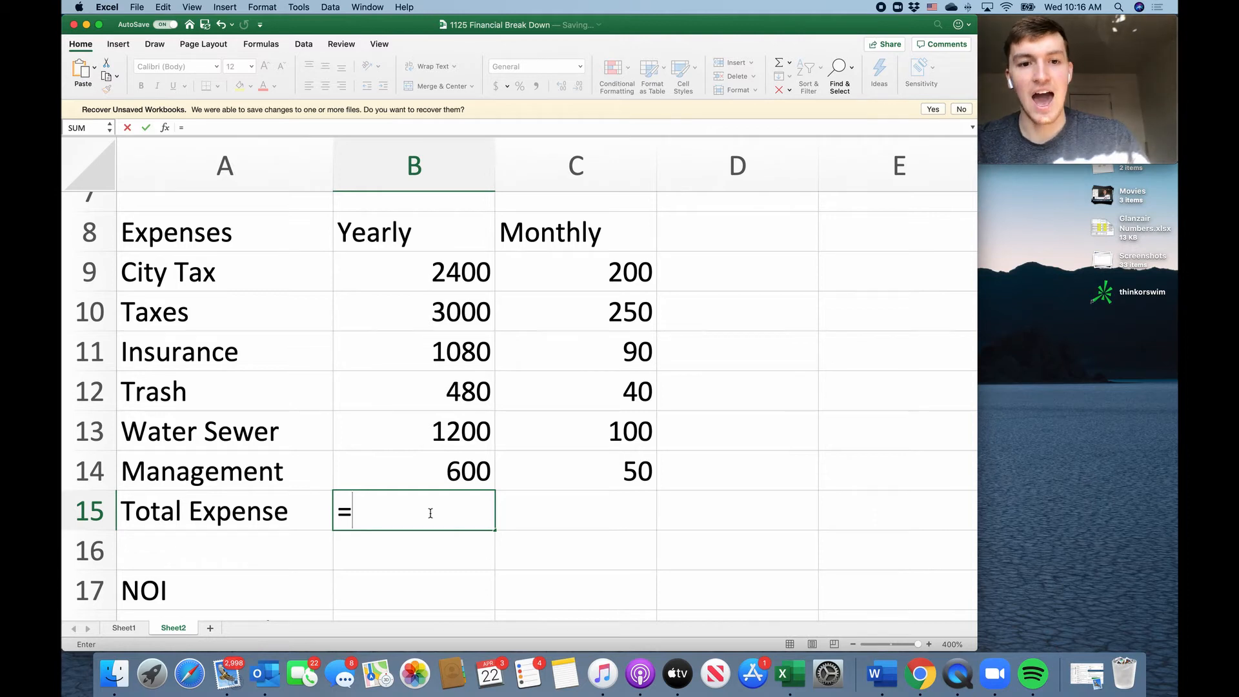
text(Aum)
key(BackSpace)
key(BackSpace)
key(BackSpace)
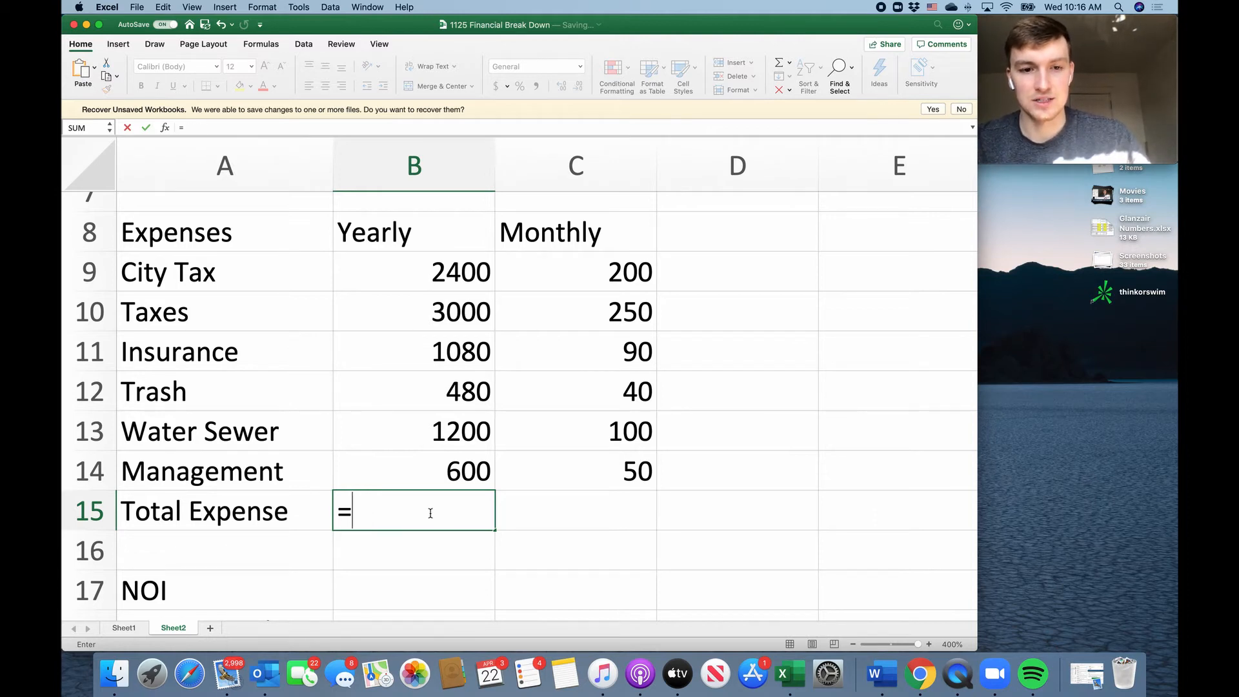
text(Sum)
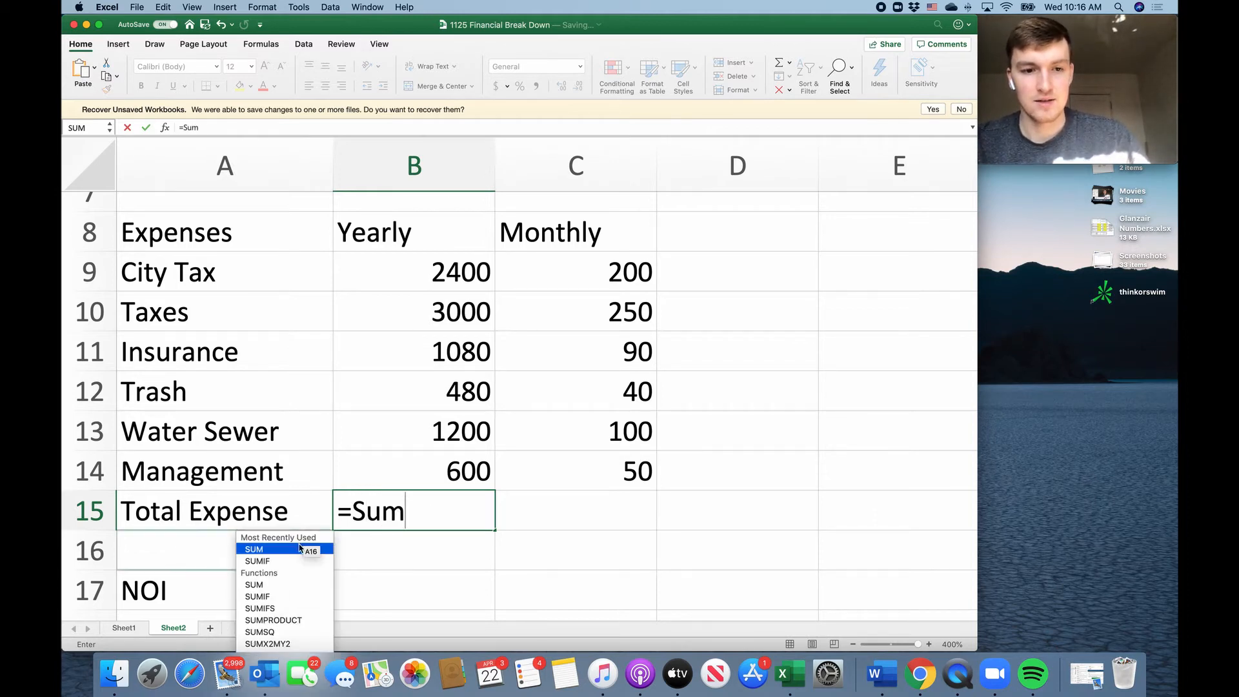
double_click(300, 547)
drag(494, 284, 454, 476)
key(Return)
click(452, 510)
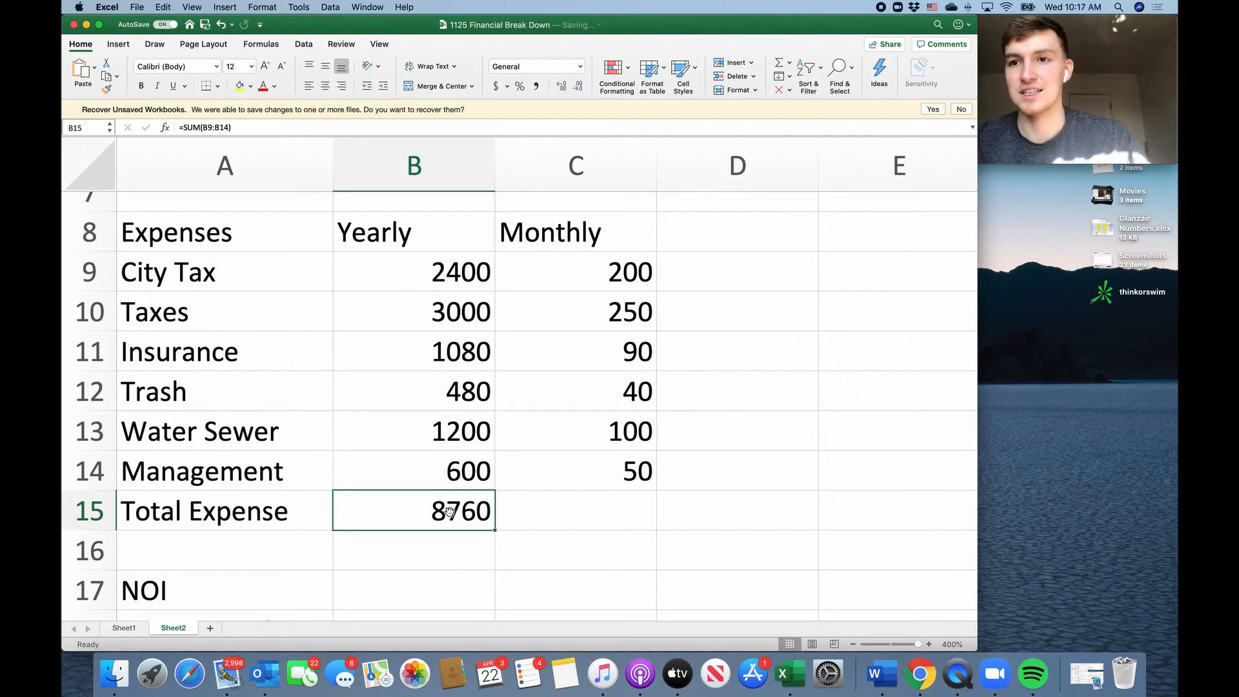
Examine the NOI label in A17 and compare the yearly Total Income in B6 with the Total Expense in B15.
scroll(450, 512, down, 5)
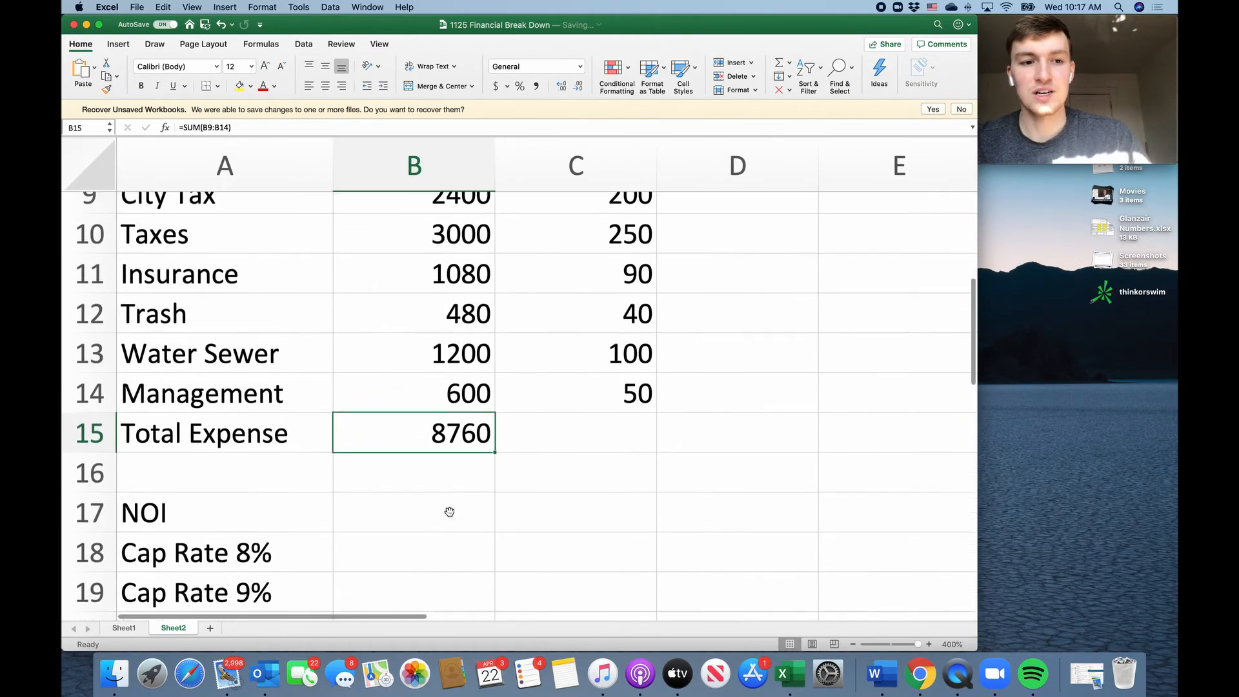
scroll(450, 512, up, 1)
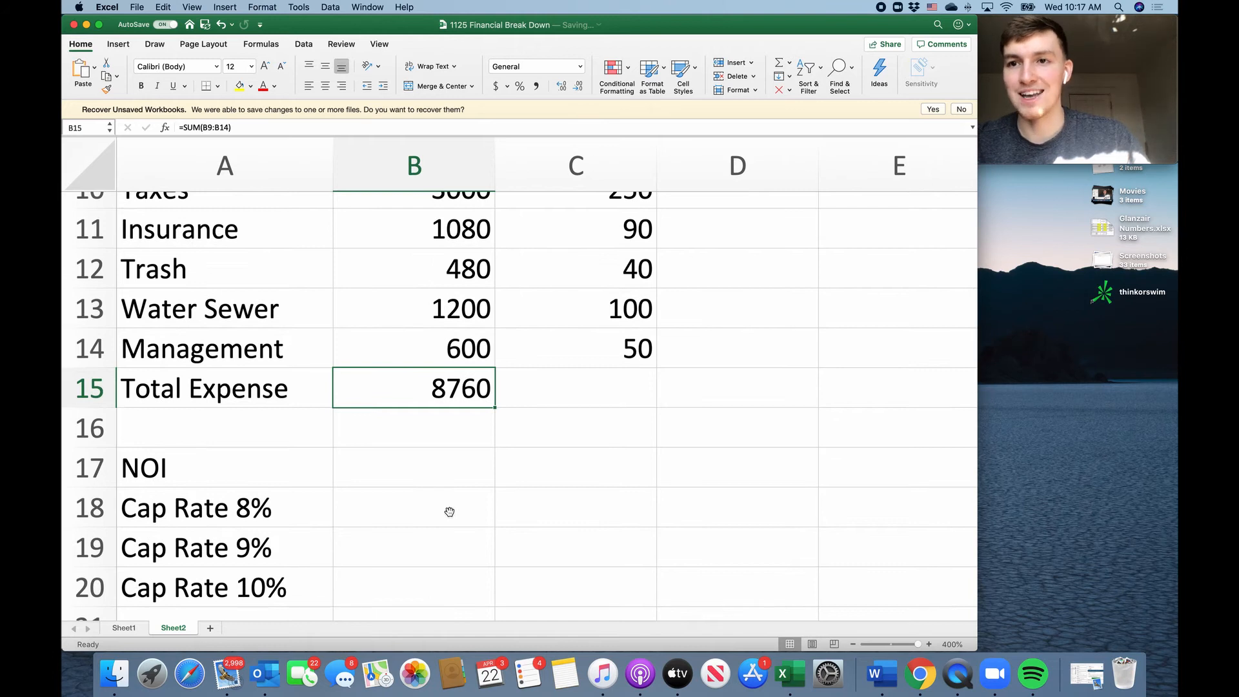
click(172, 471)
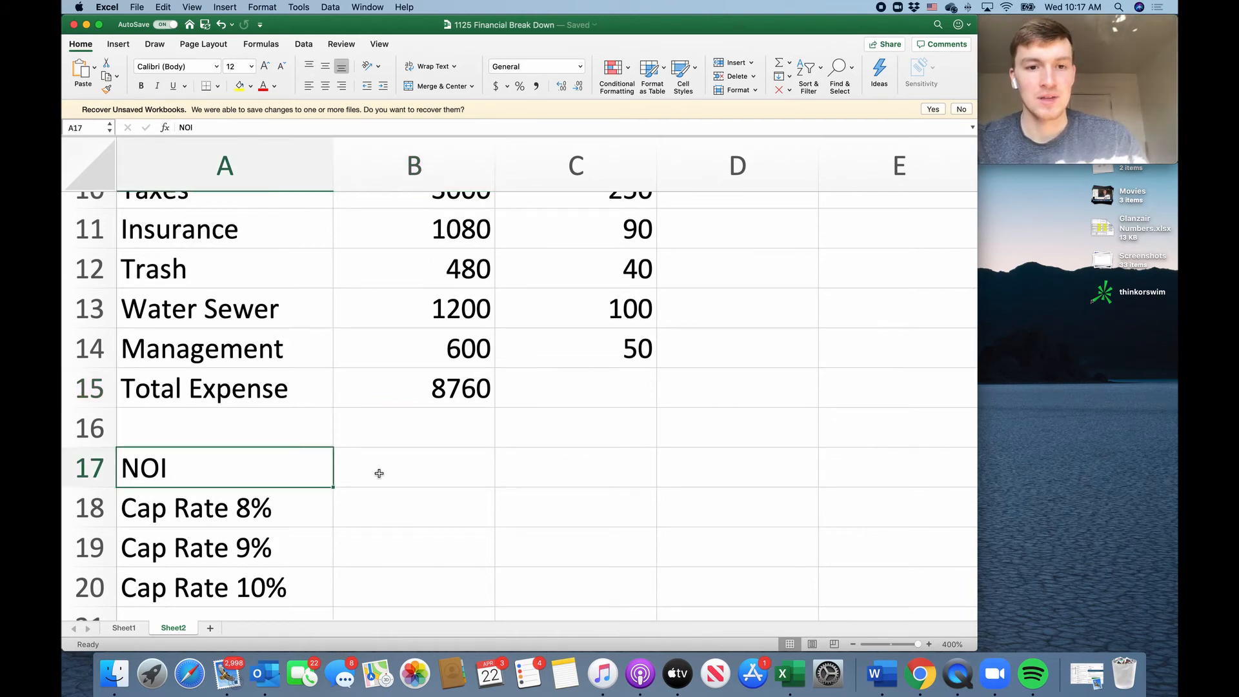
scroll(378, 473, up, 4)
scroll(379, 473, down, 7)
scroll(379, 474, up, 10)
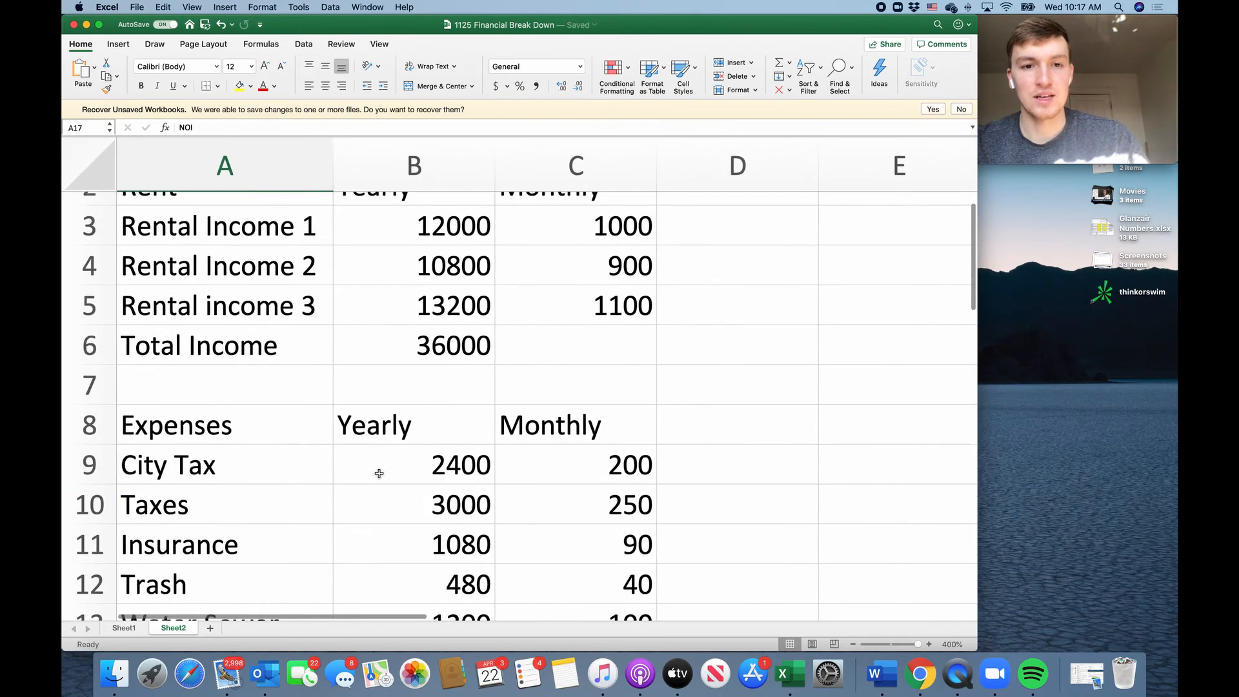
click(417, 355)
scroll(417, 355, down, 7)
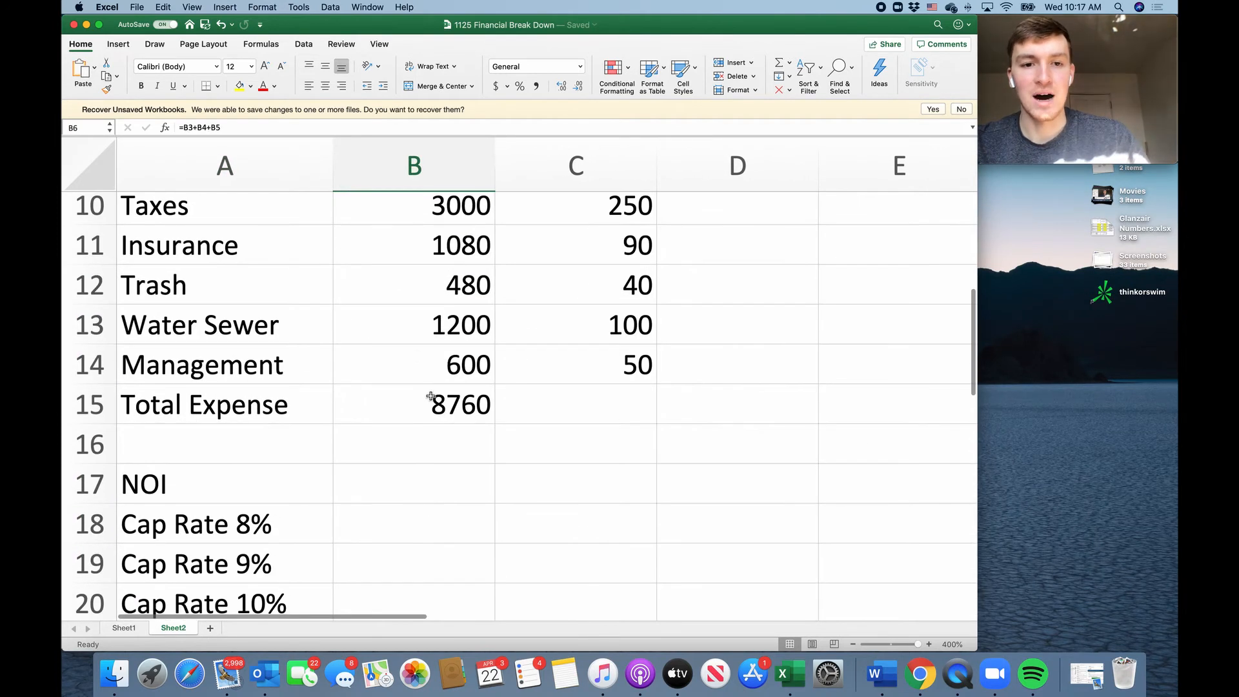
click(444, 412)
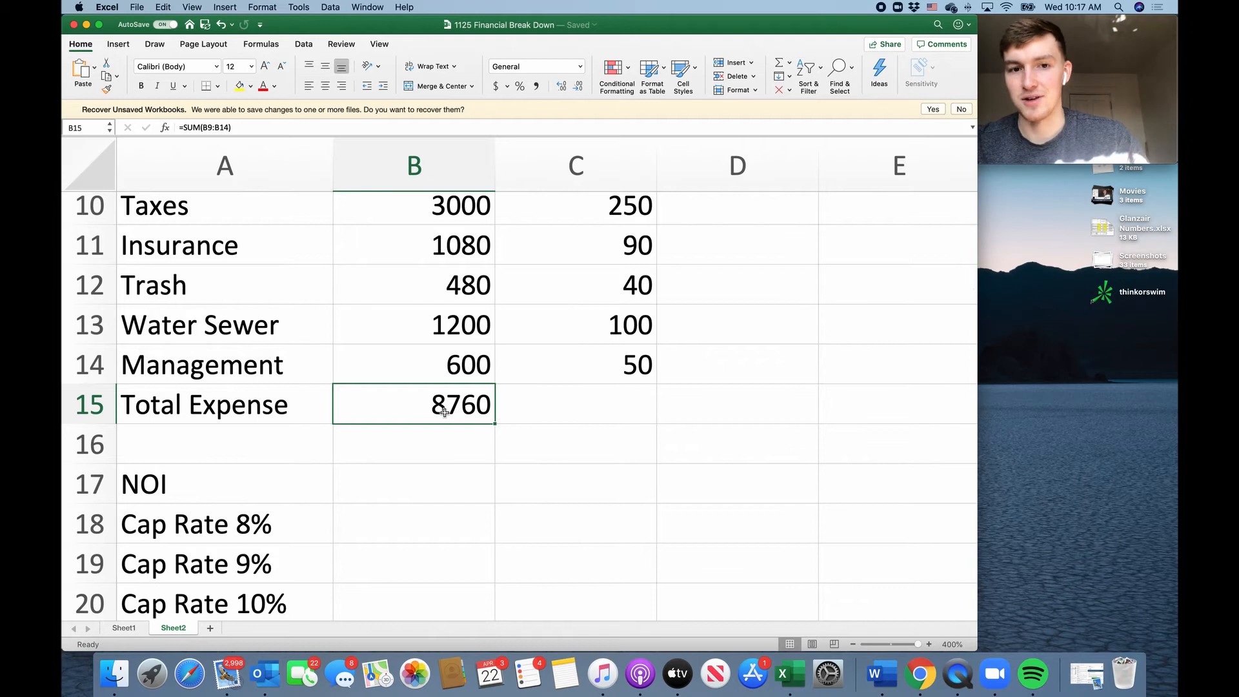
scroll(444, 412, up, 9)
click(452, 411)
scroll(452, 413, down, 9)
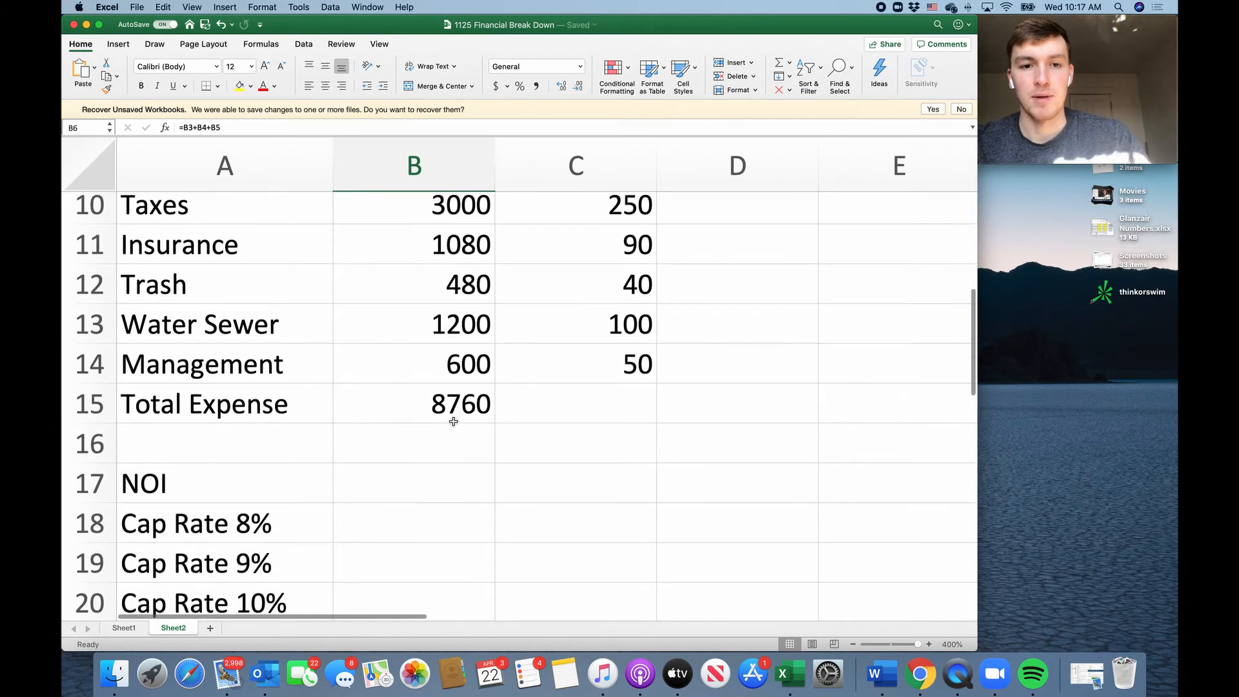
click(453, 419)
Calculate the NOI in B17 by subtracting Total Expense from Total Income with the formula =B6-B15.
double_click(444, 486)
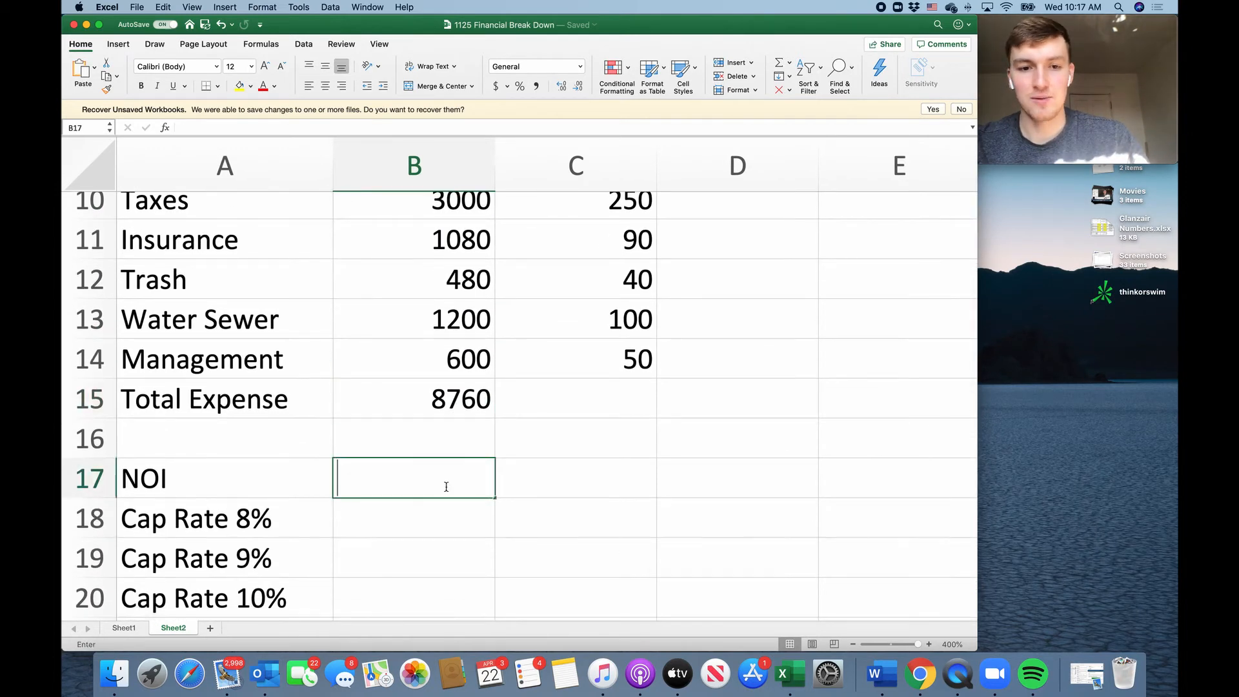
text(=)
scroll(464, 358, up, 8)
click(464, 373)
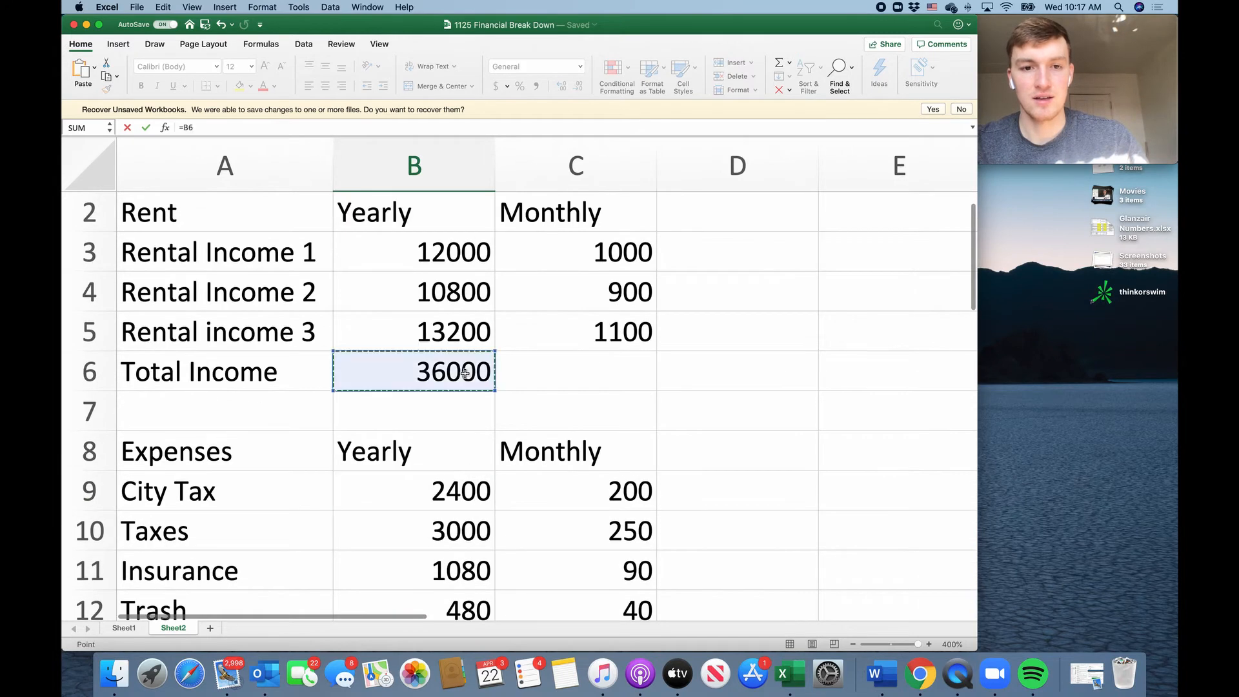
scroll(465, 373, down, 8)
text(-)
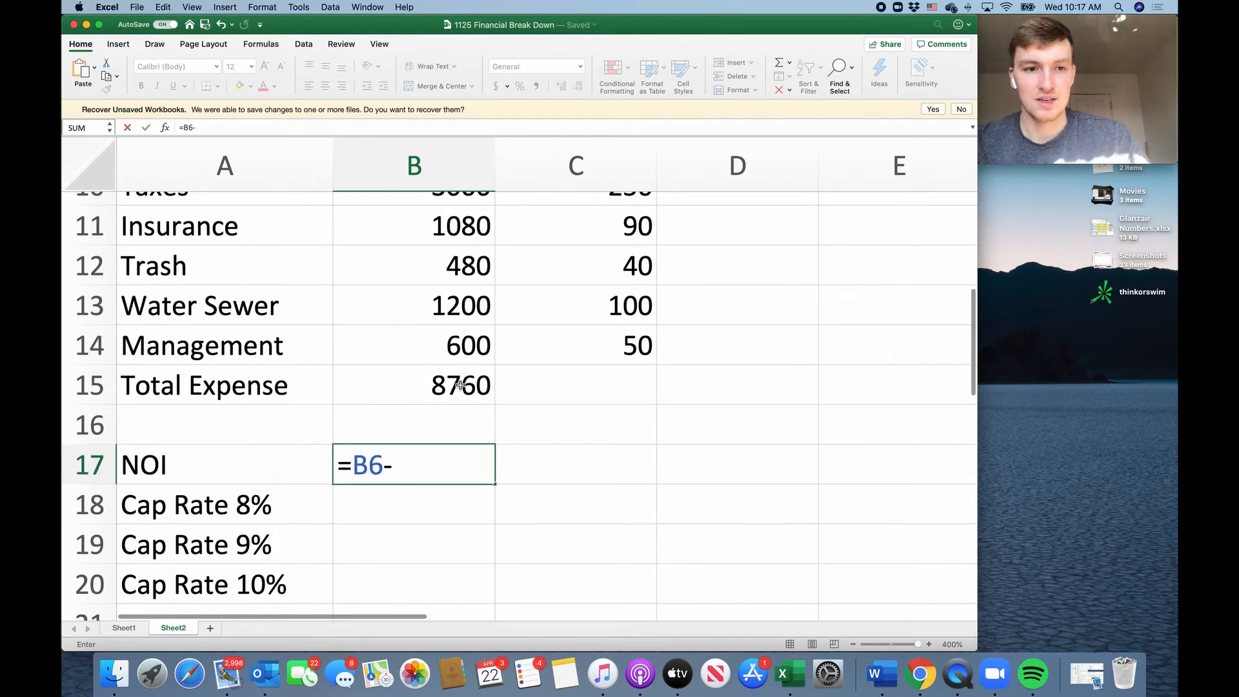
click(460, 386)
key(Return)
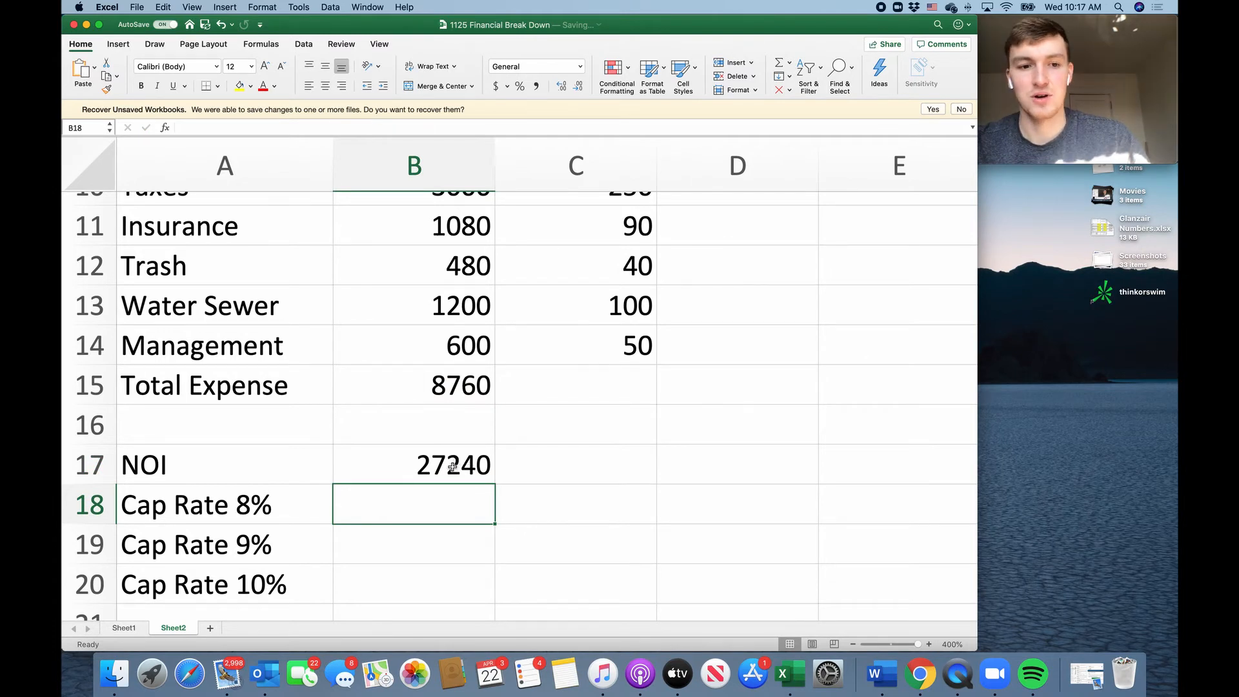
Examine the NOI formula in B17 and review the yearly income and expense figures that feed into it.
scroll(452, 463, down, 1)
click(439, 428)
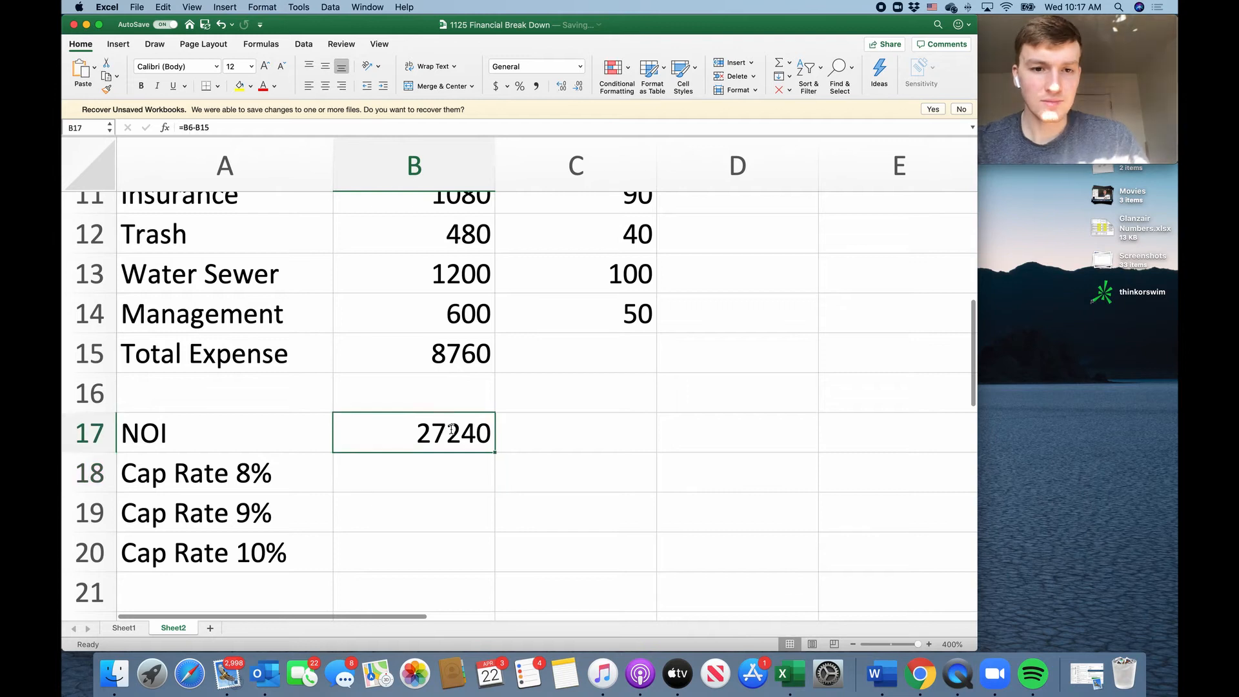
double_click(440, 427)
key(Return)
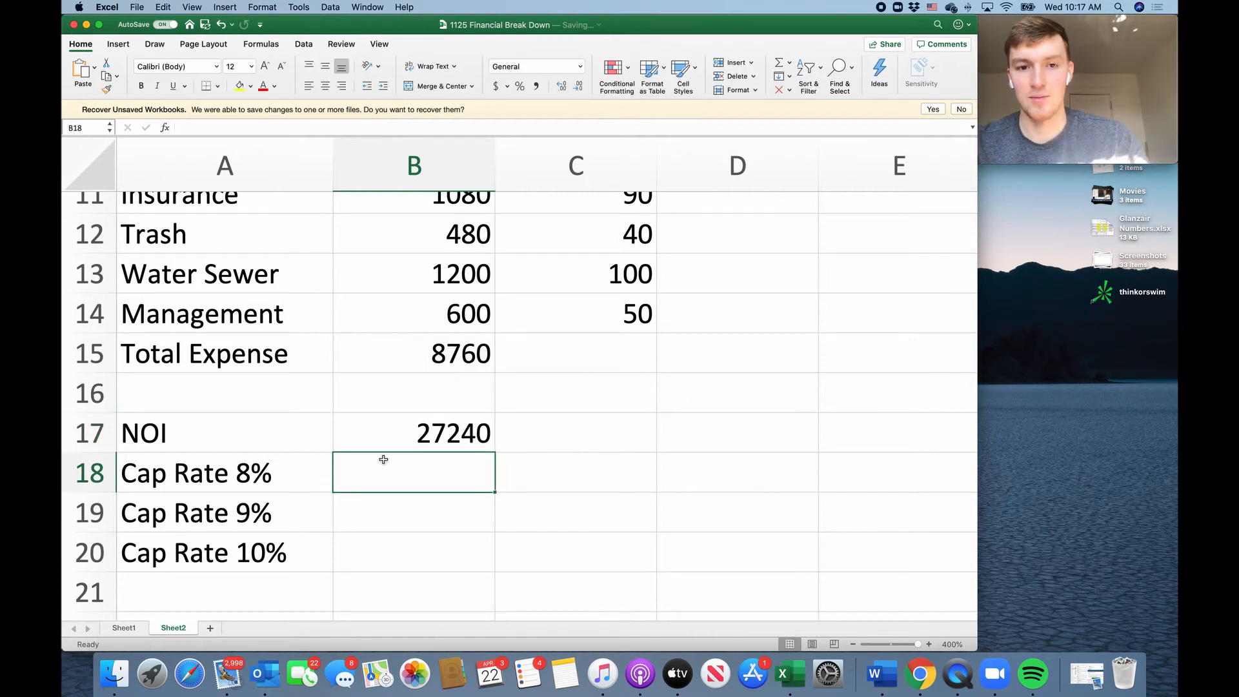
scroll(478, 452, down, 5)
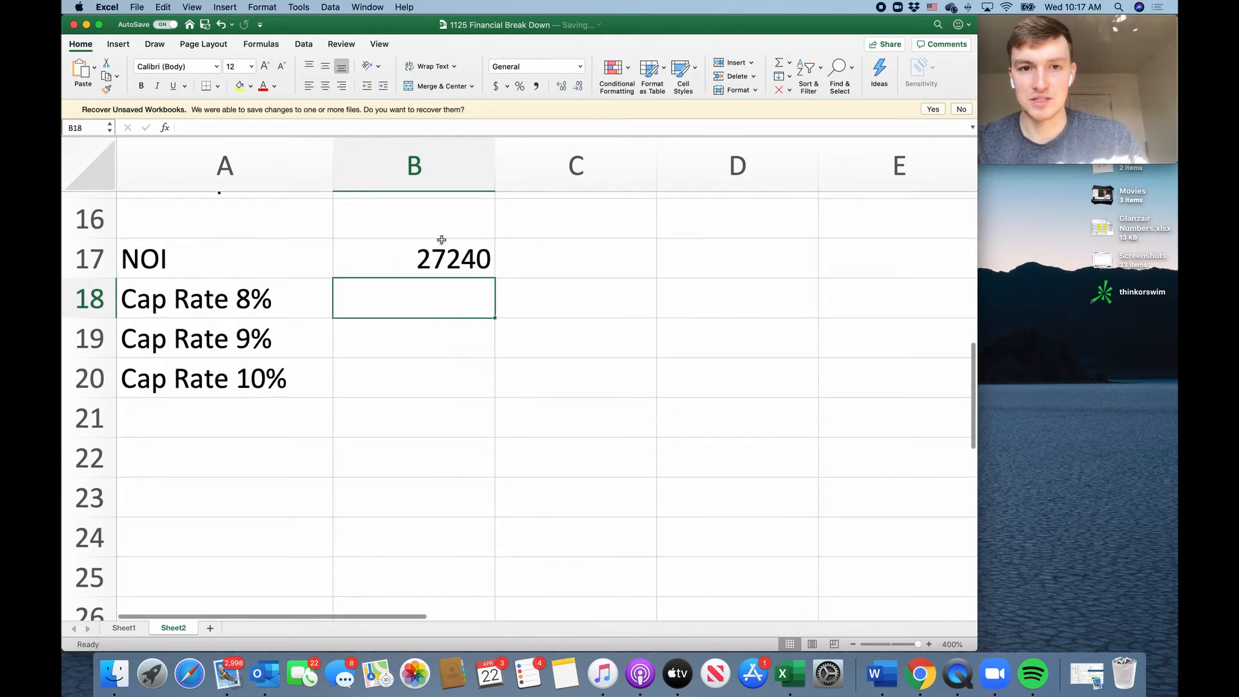
scroll(463, 271, up, 10)
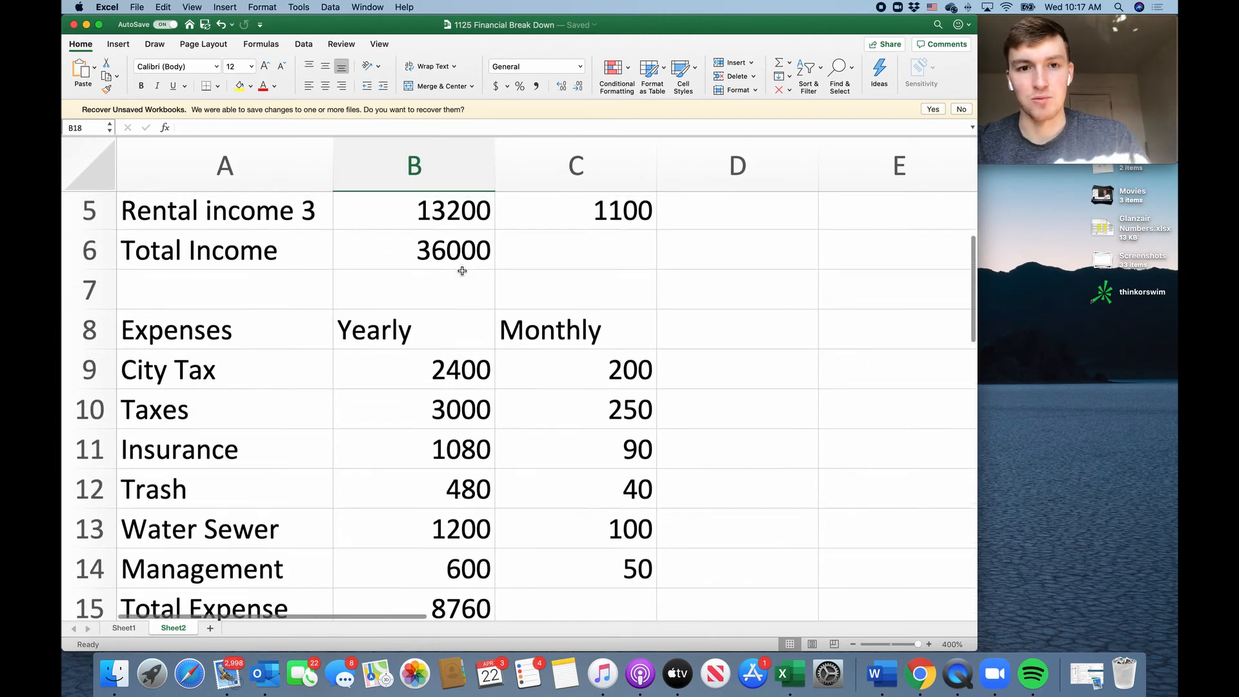
scroll(462, 271, up, 2)
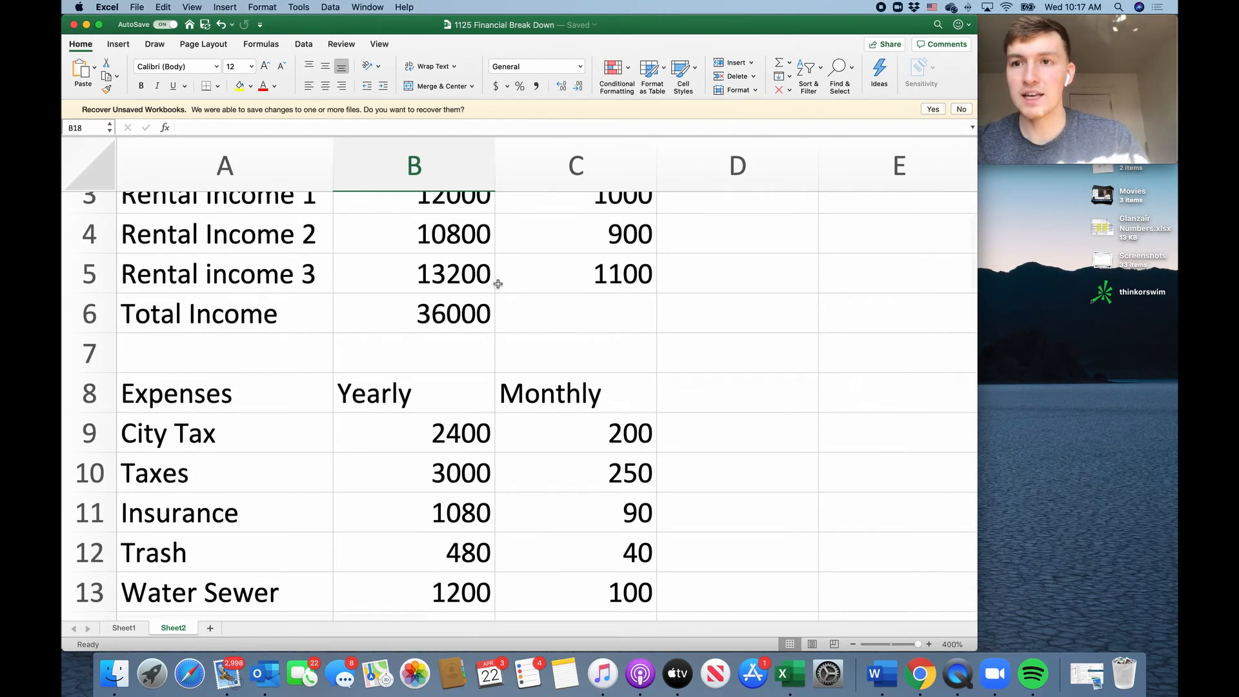
scroll(502, 317, down, 7)
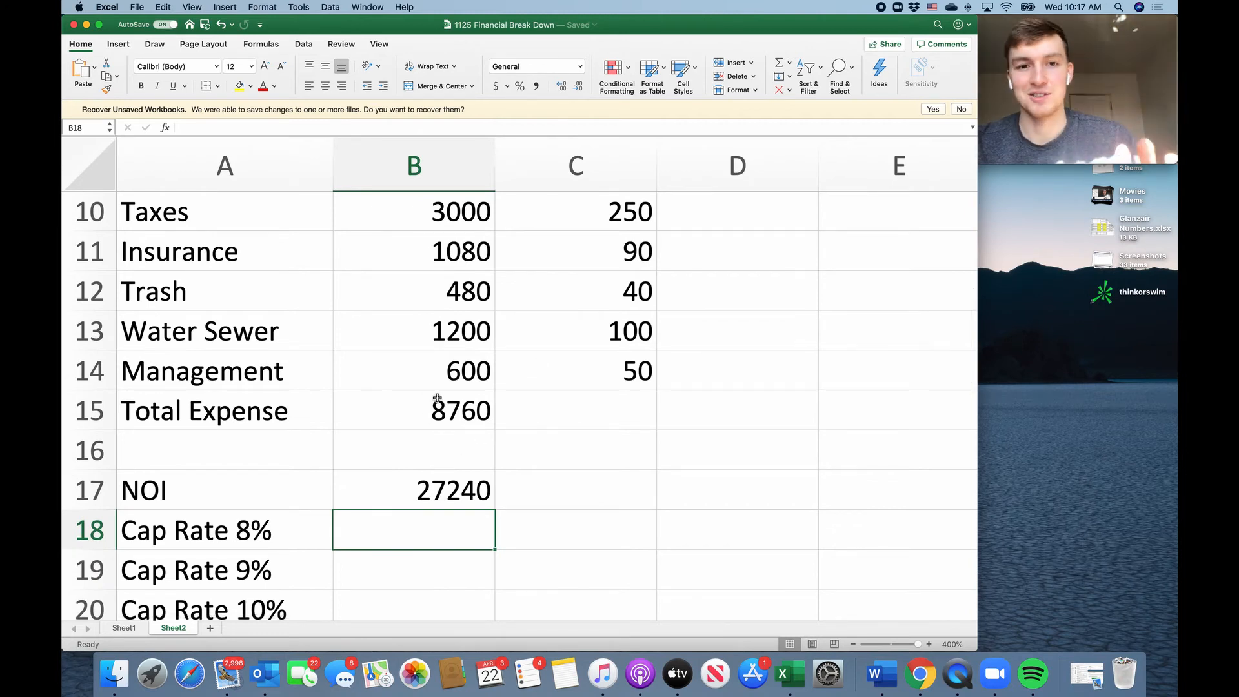
scroll(439, 356, up, 2)
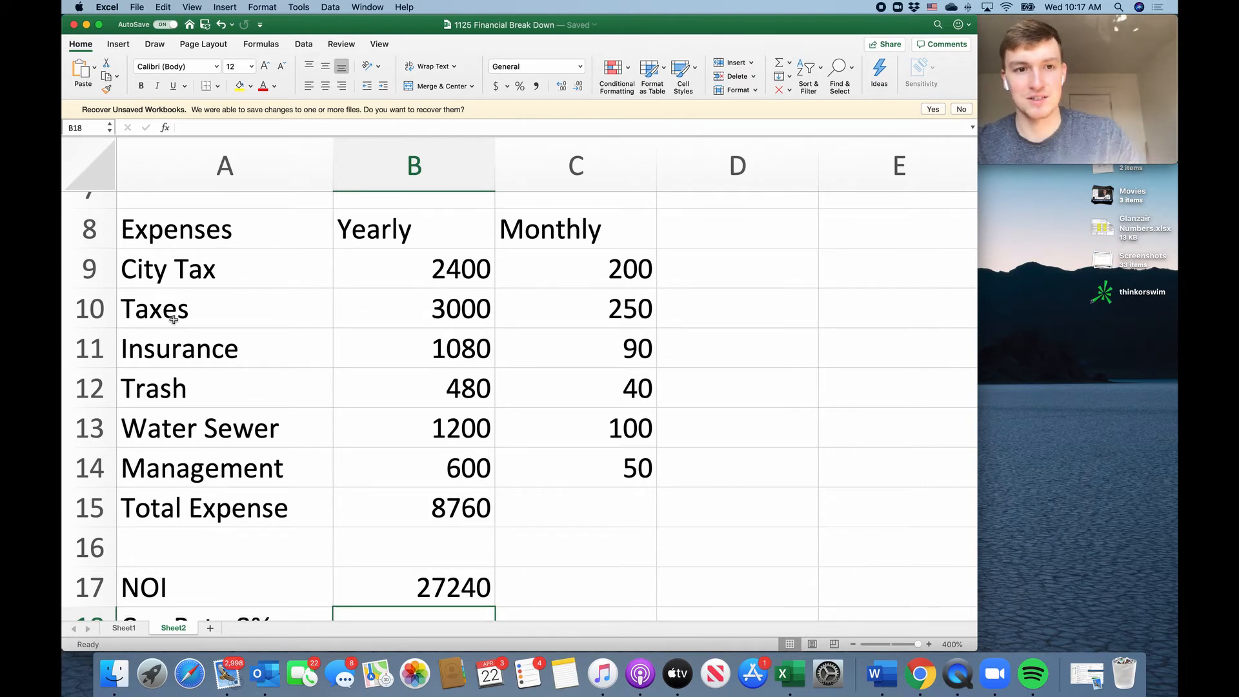
scroll(346, 279, down, 7)
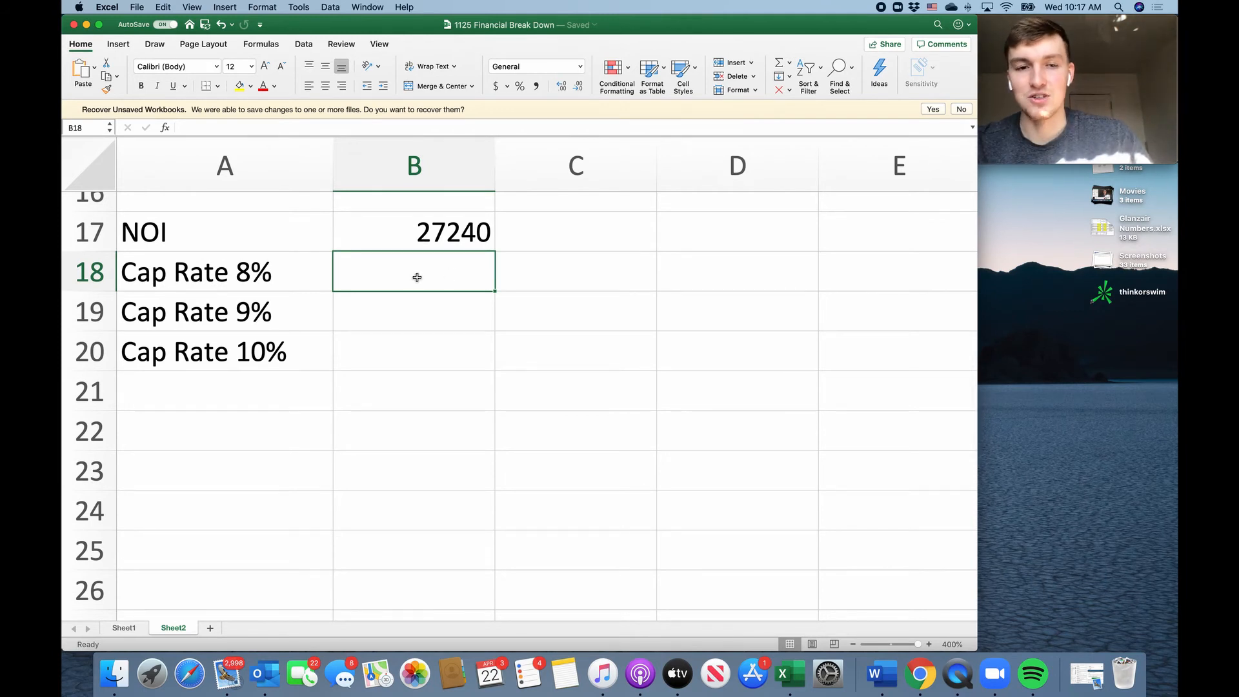
click(435, 238)
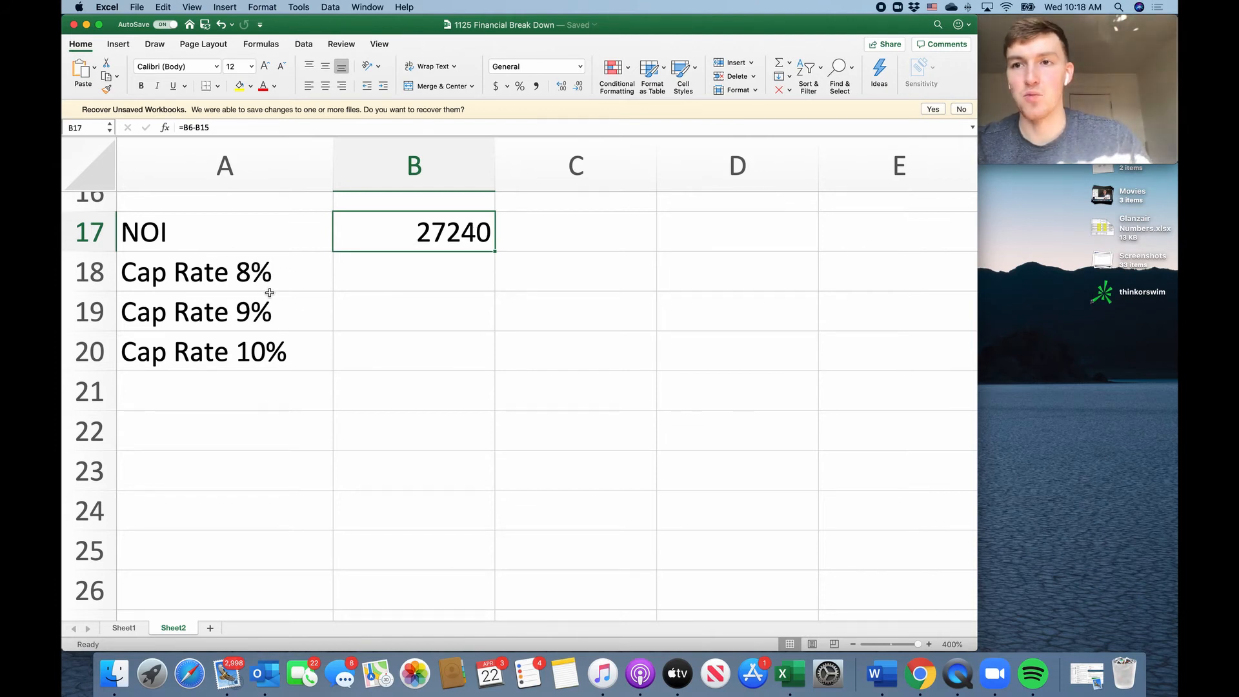
Calculate the Cap Rate 8% figure in B18 by dividing the NOI with the formula =B17/.08.
click(391, 286)
text(=)
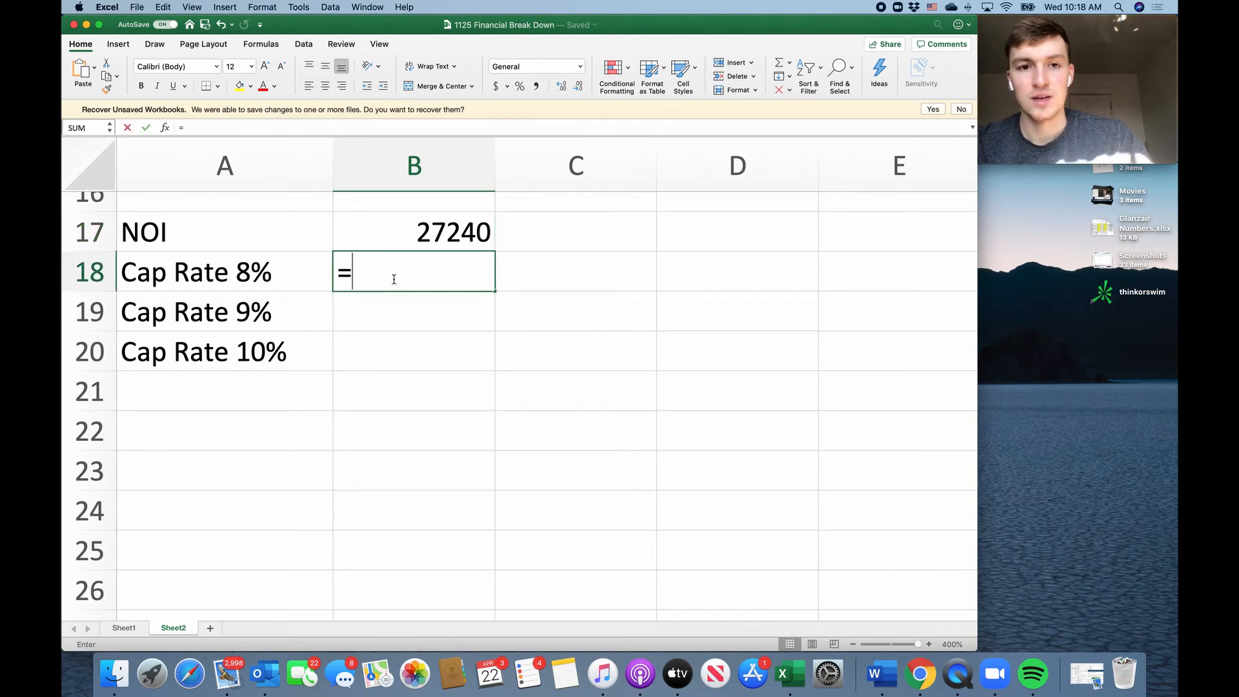
click(449, 233)
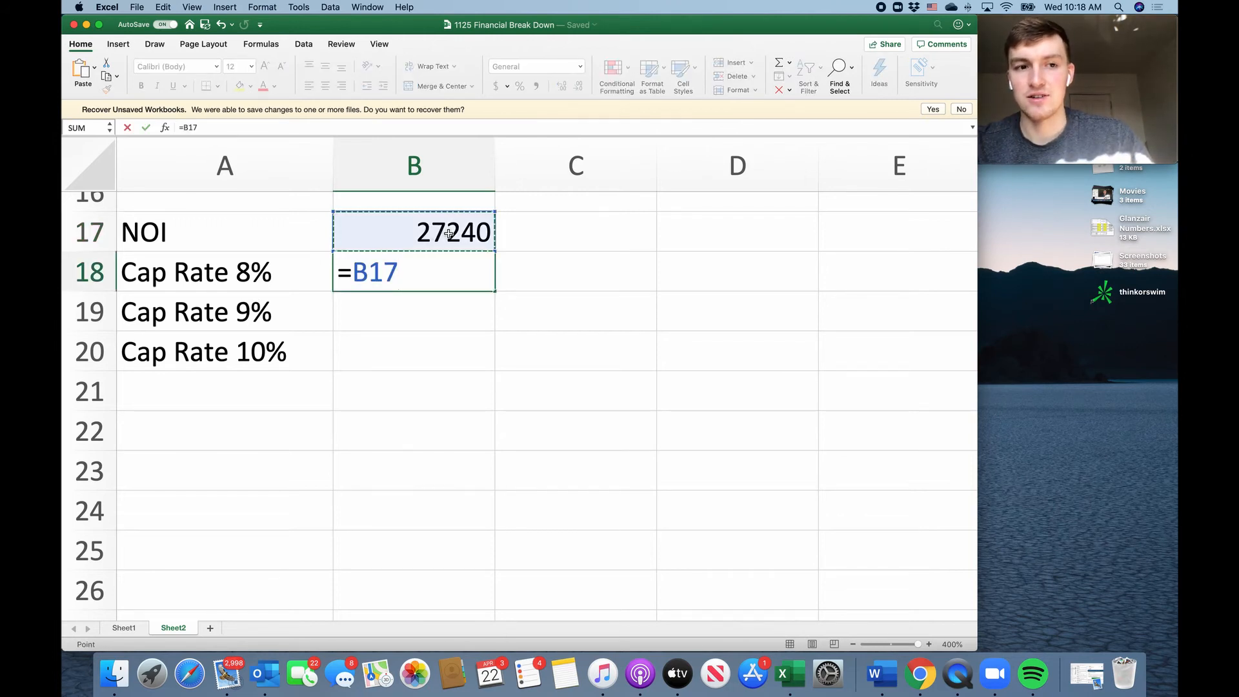
text(/)
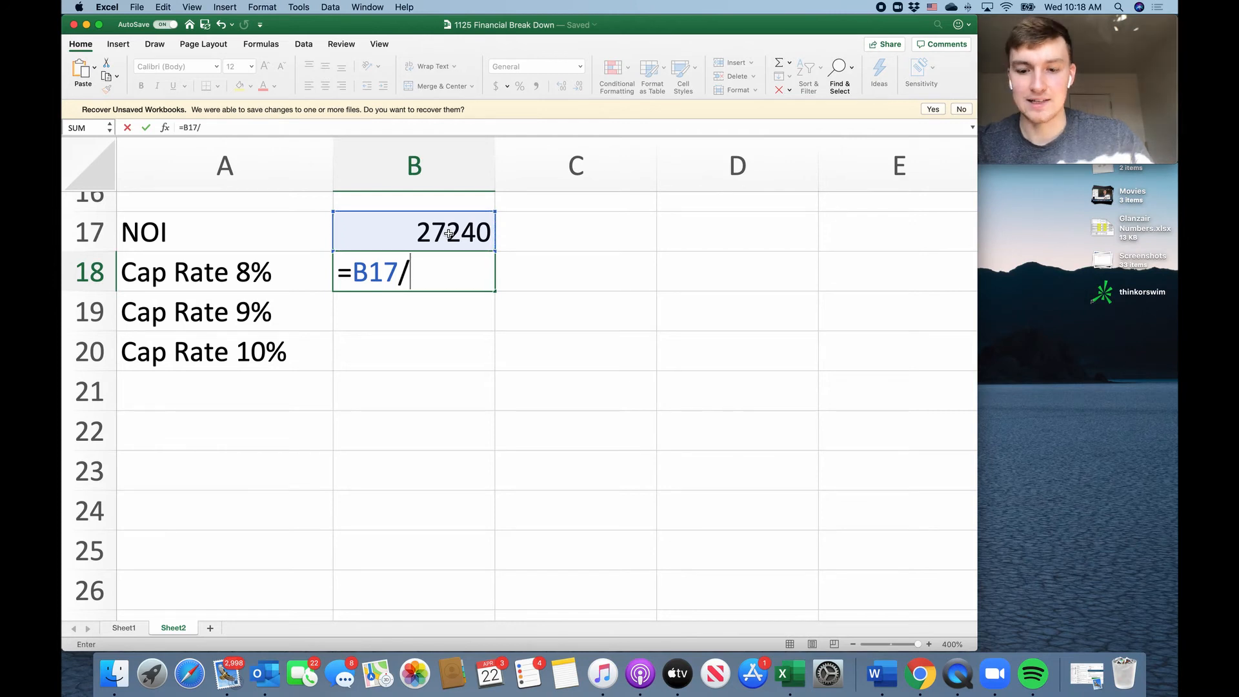
text(.08)
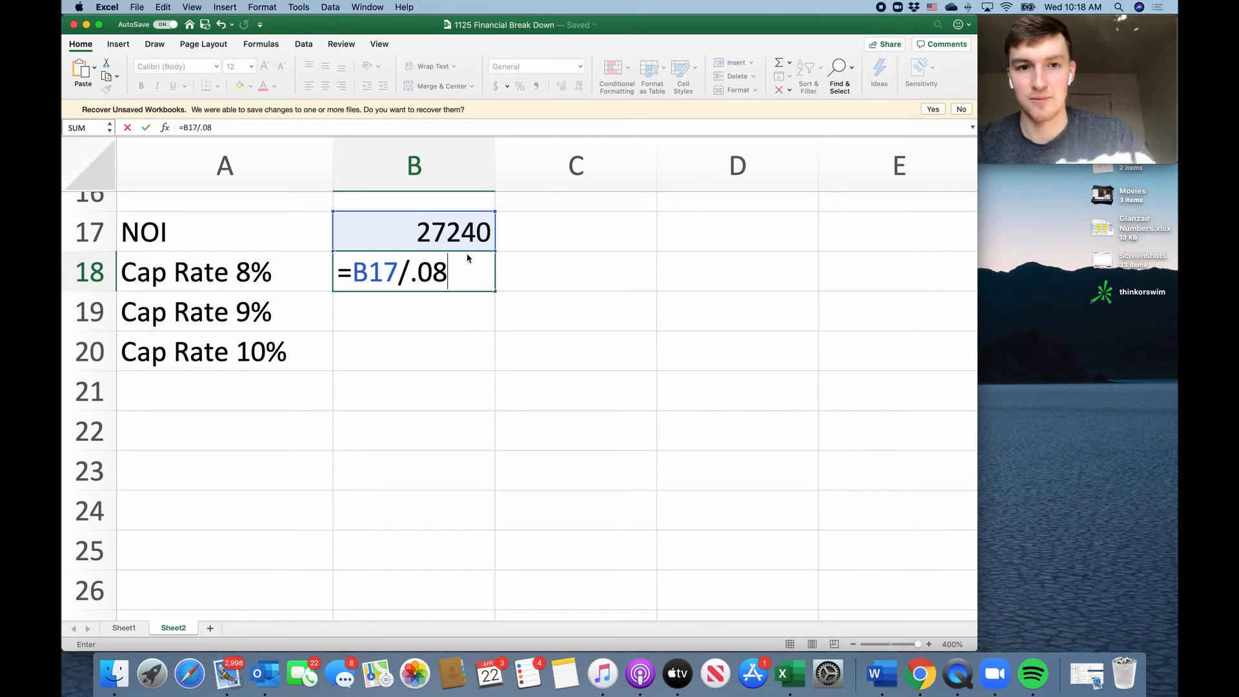
key(Return)
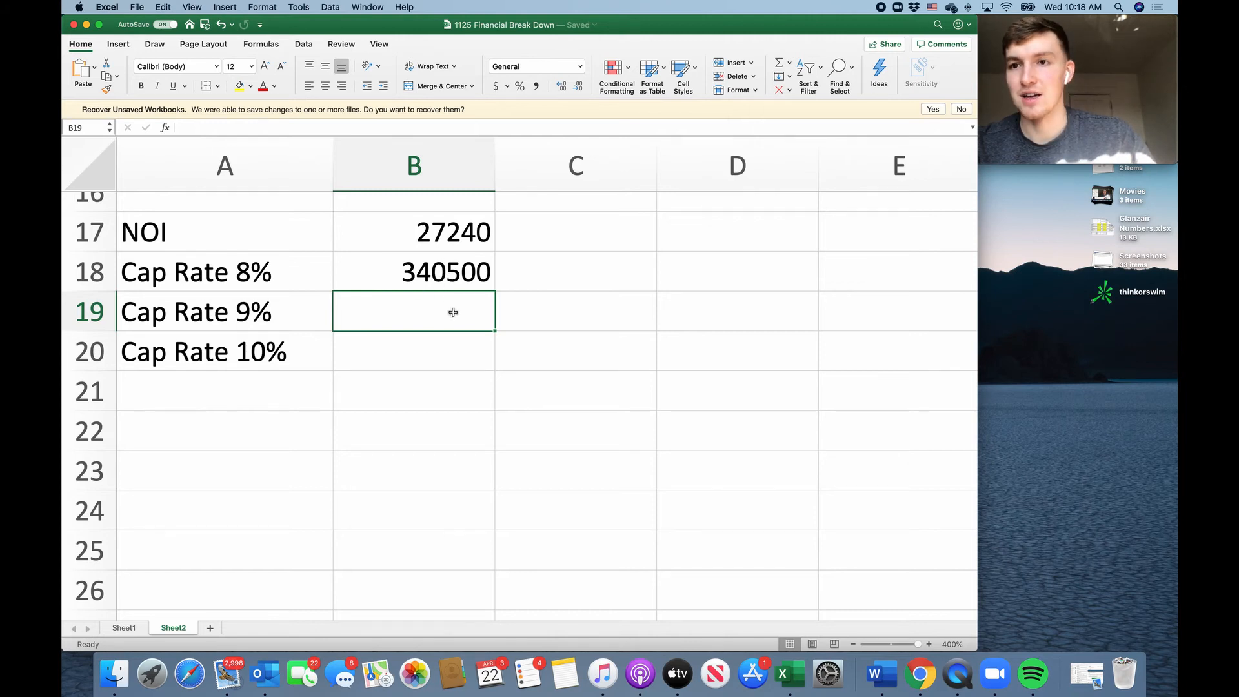
click(288, 268)
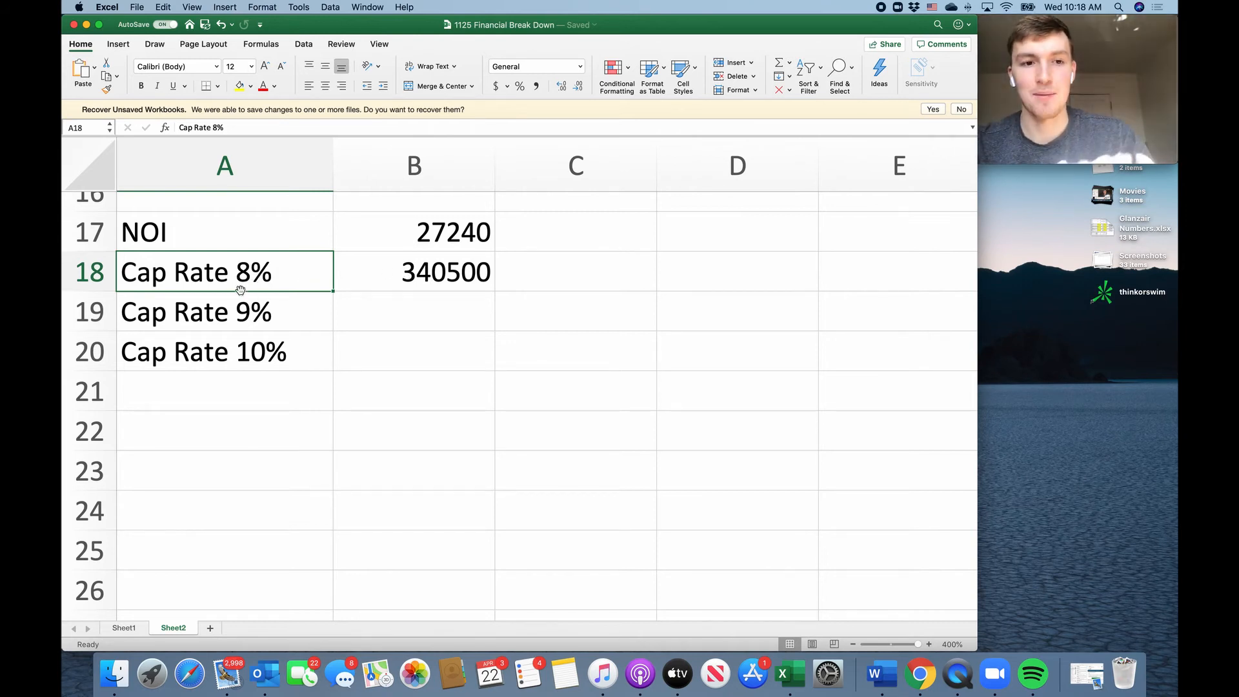
click(396, 279)
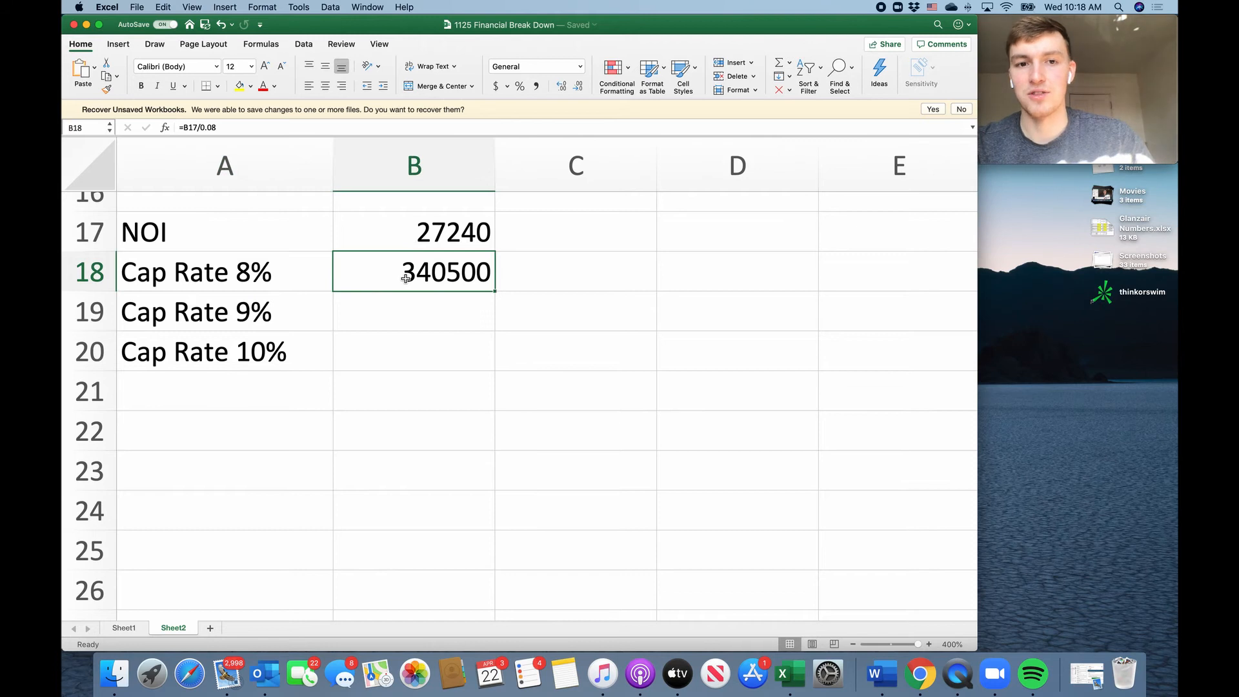
Calculate the Cap Rate 9% figure in B19 by dividing the NOI with the formula =B17/.09.
click(435, 313)
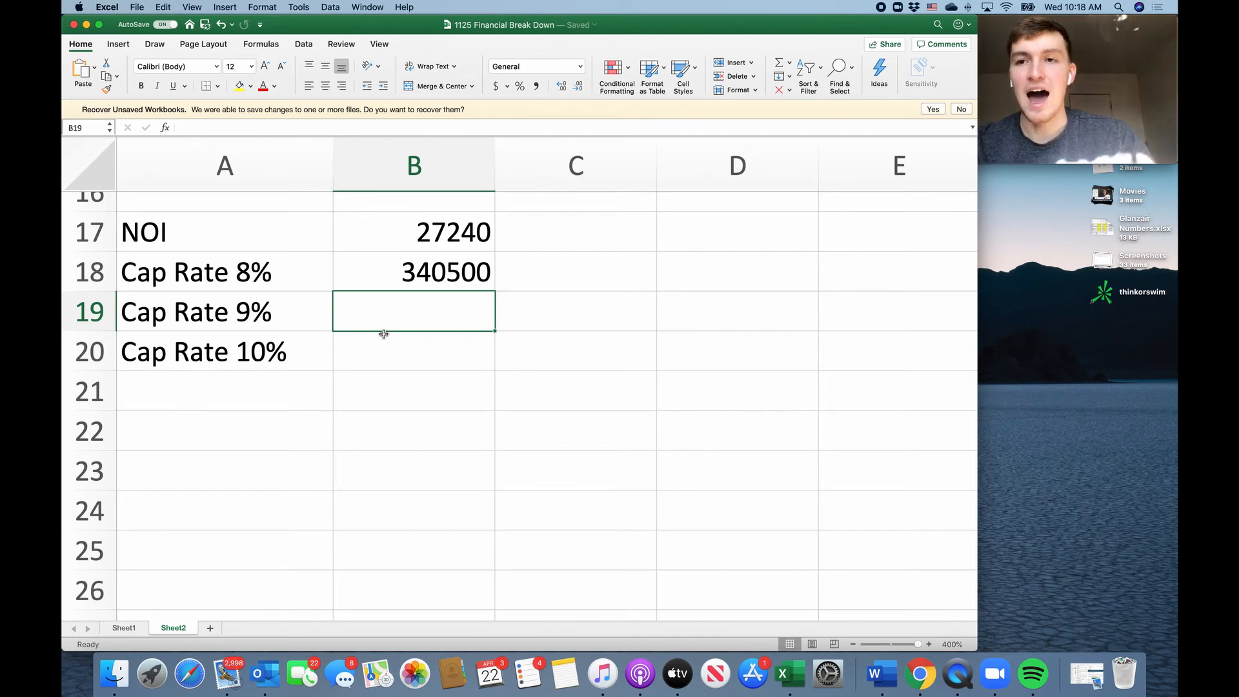
text(=)
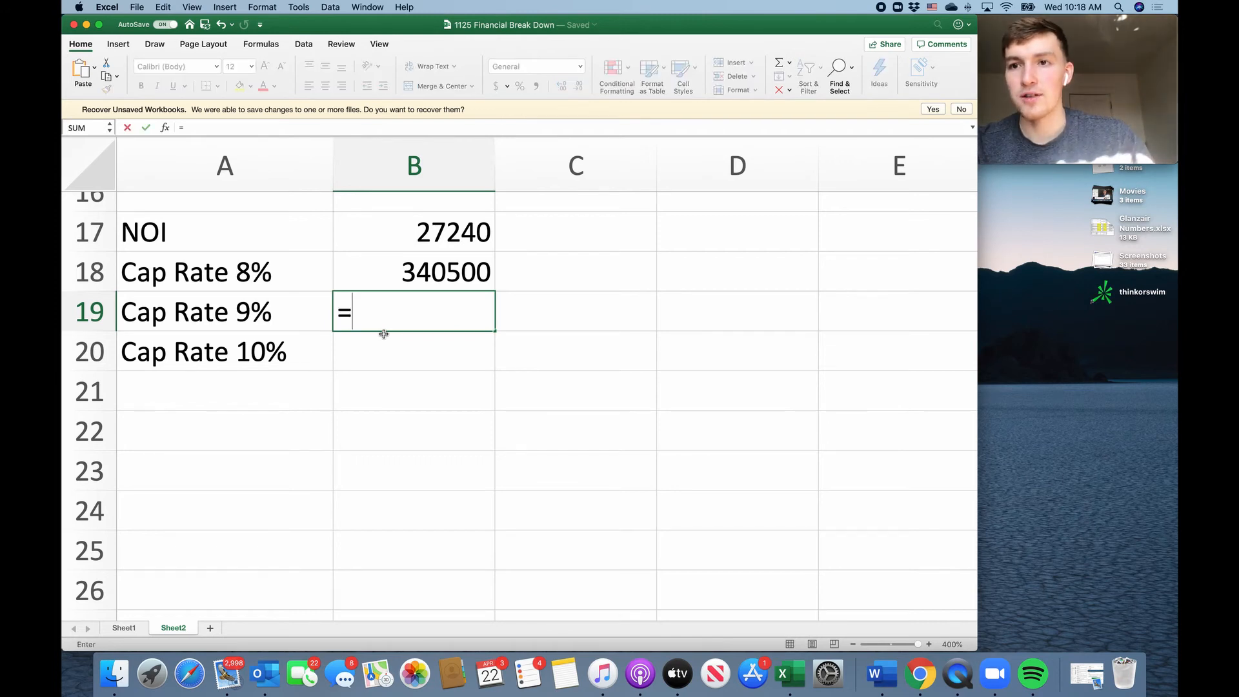
click(465, 234)
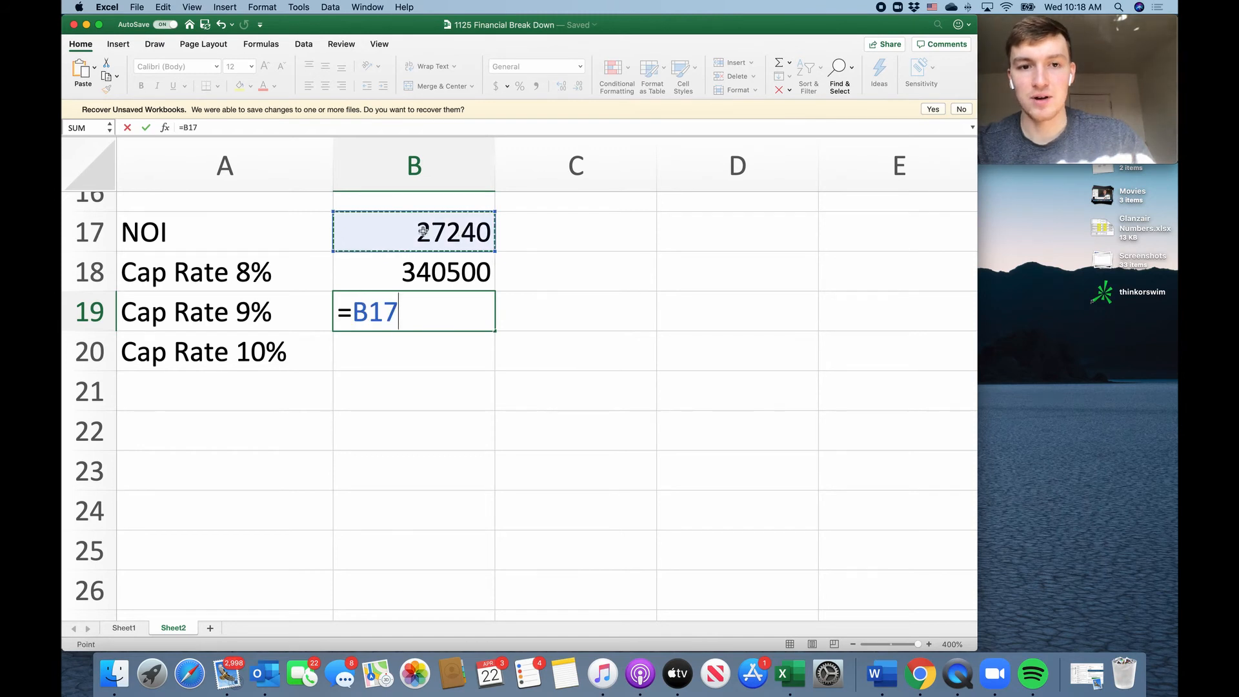
text(/0.0)
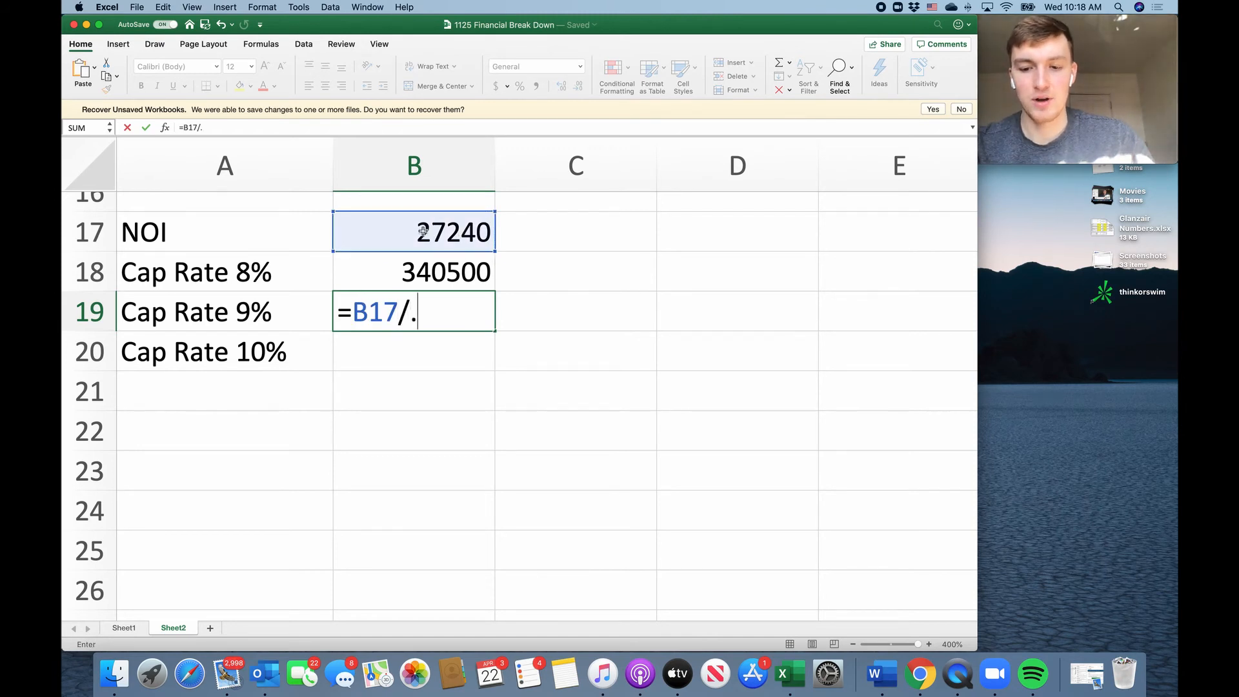
text(9)
key(Return)
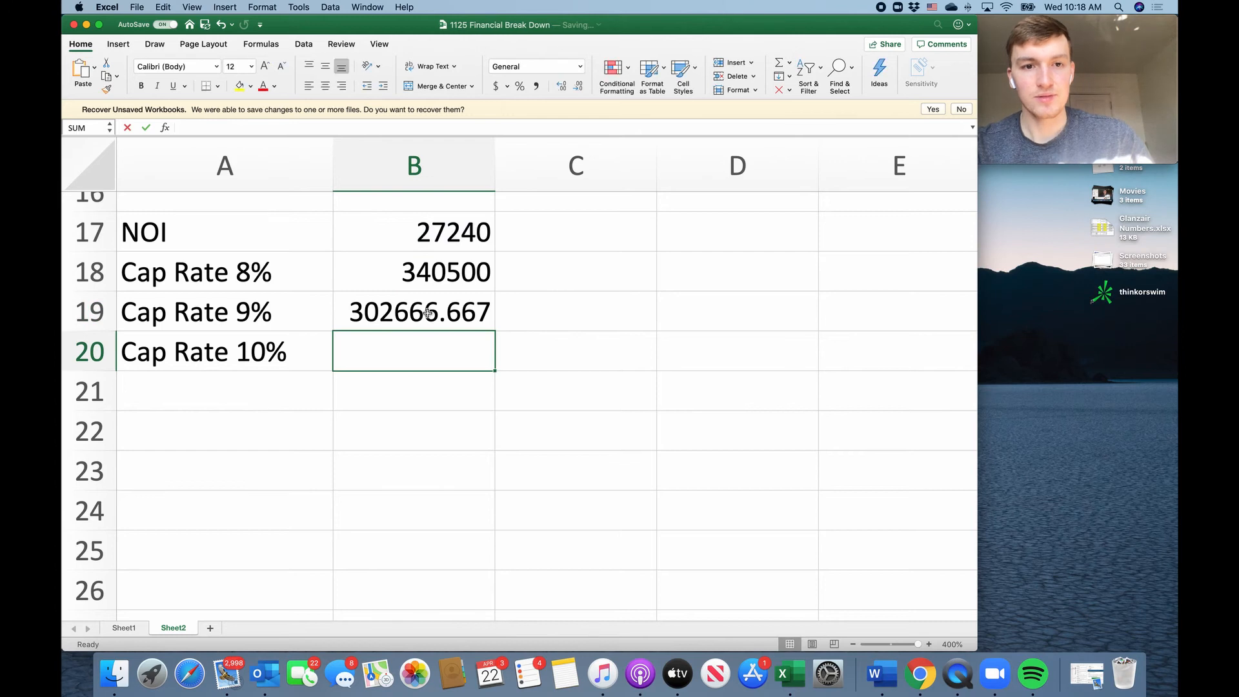
double_click(427, 313)
key(Return)
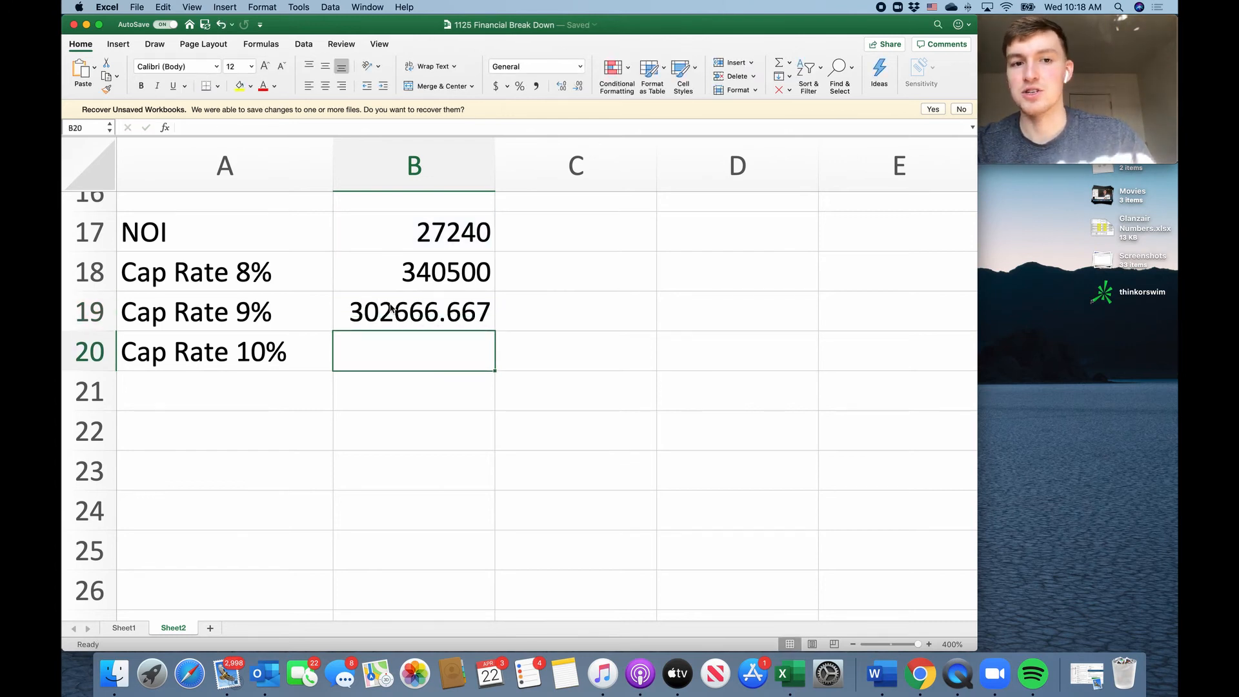
Calculate the Cap Rate 10% figure in B20 by dividing the NOI with the formula =B17/.1.
double_click(396, 351)
text(=)
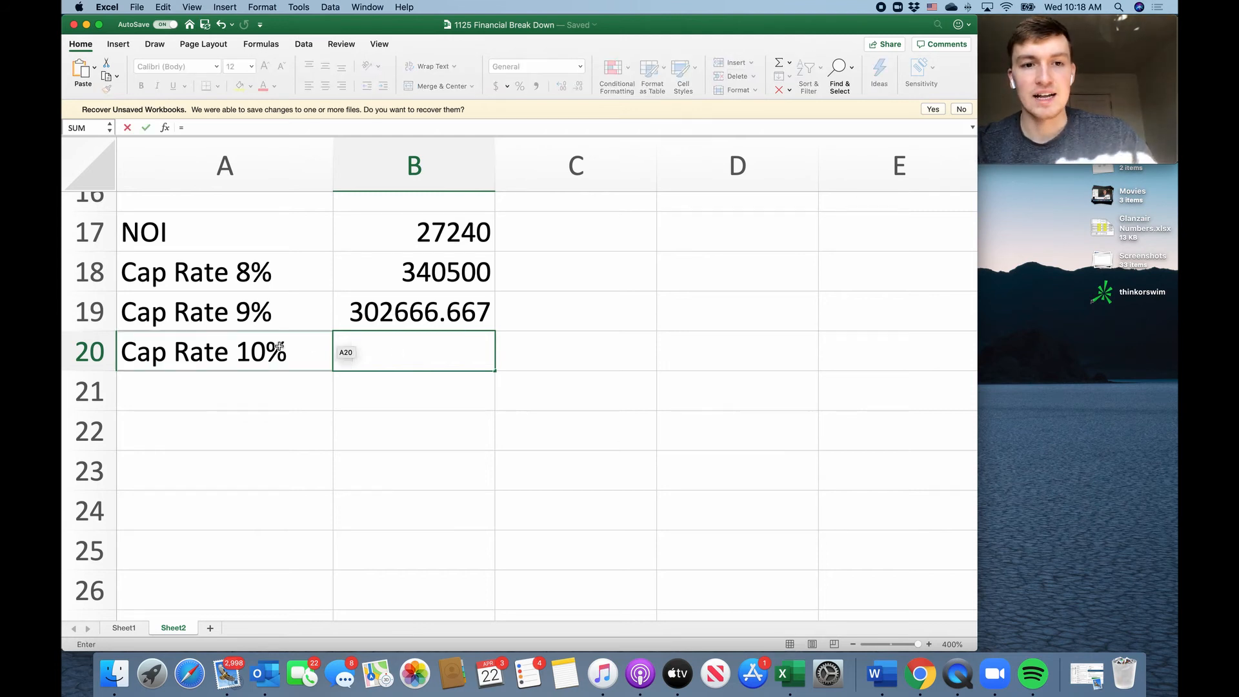
click(452, 233)
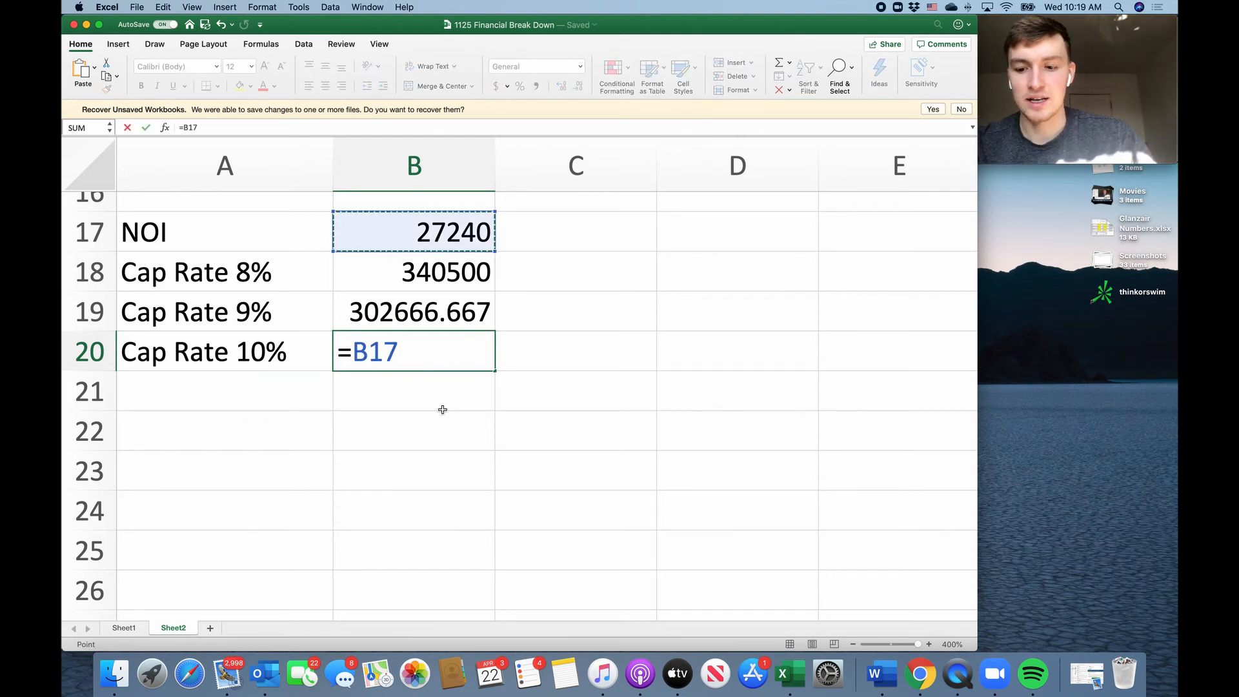
text(/.1)
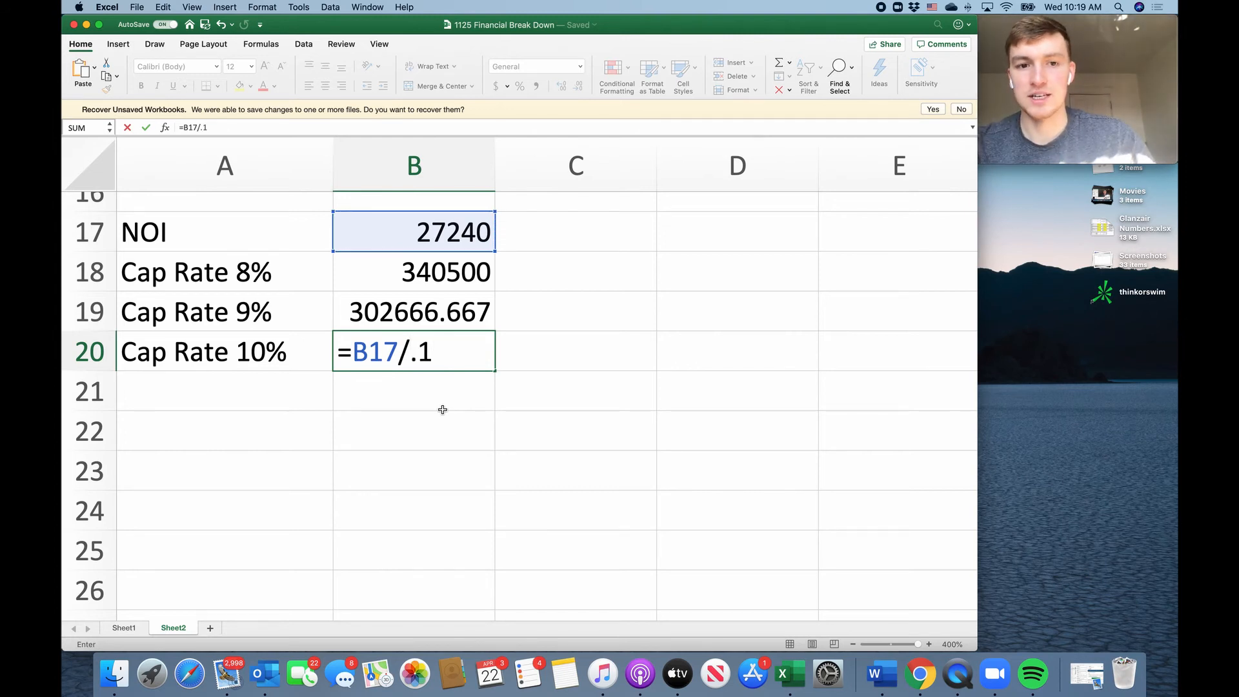
key(Return)
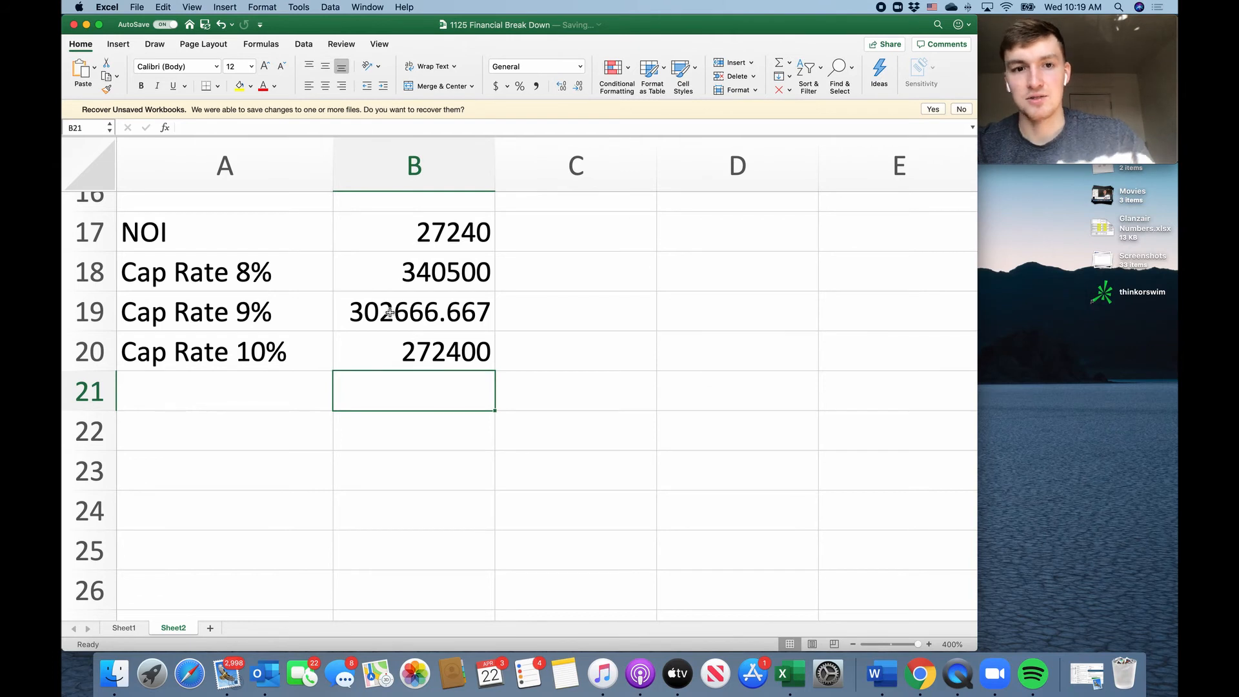
Review the completed sheet from the rental income down to the 8%, 9% and 10% cap rate rows.
scroll(390, 312, up, 5)
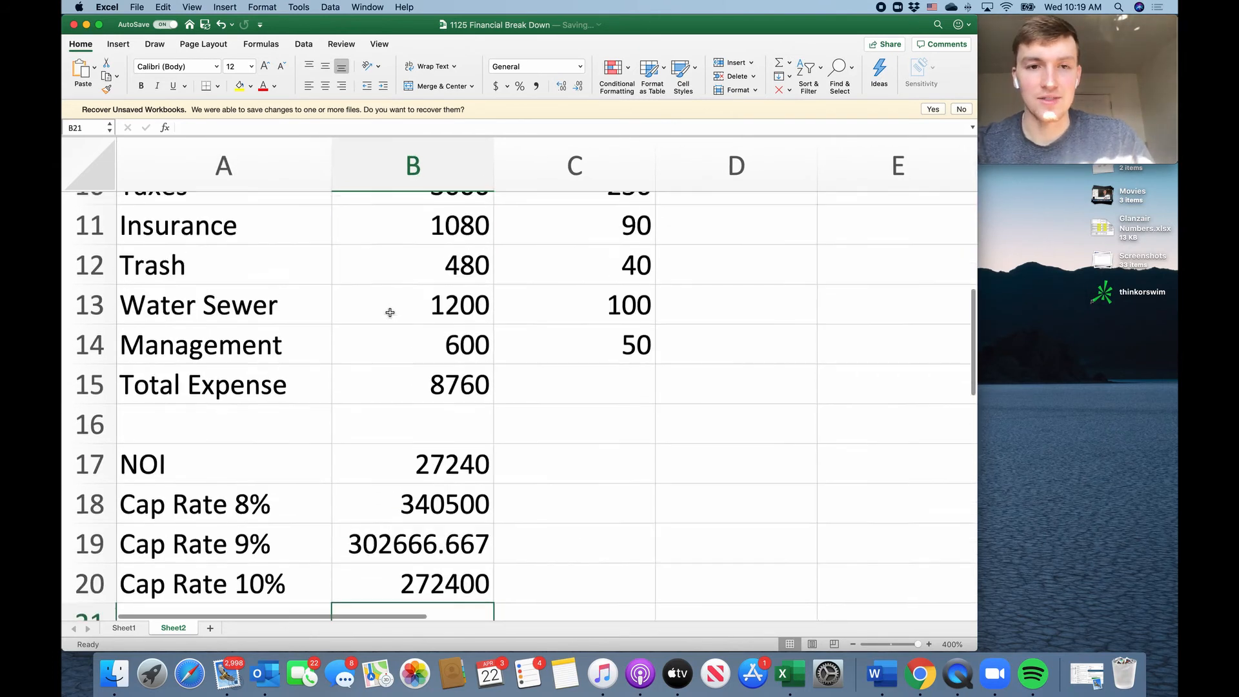
scroll(390, 312, up, 8)
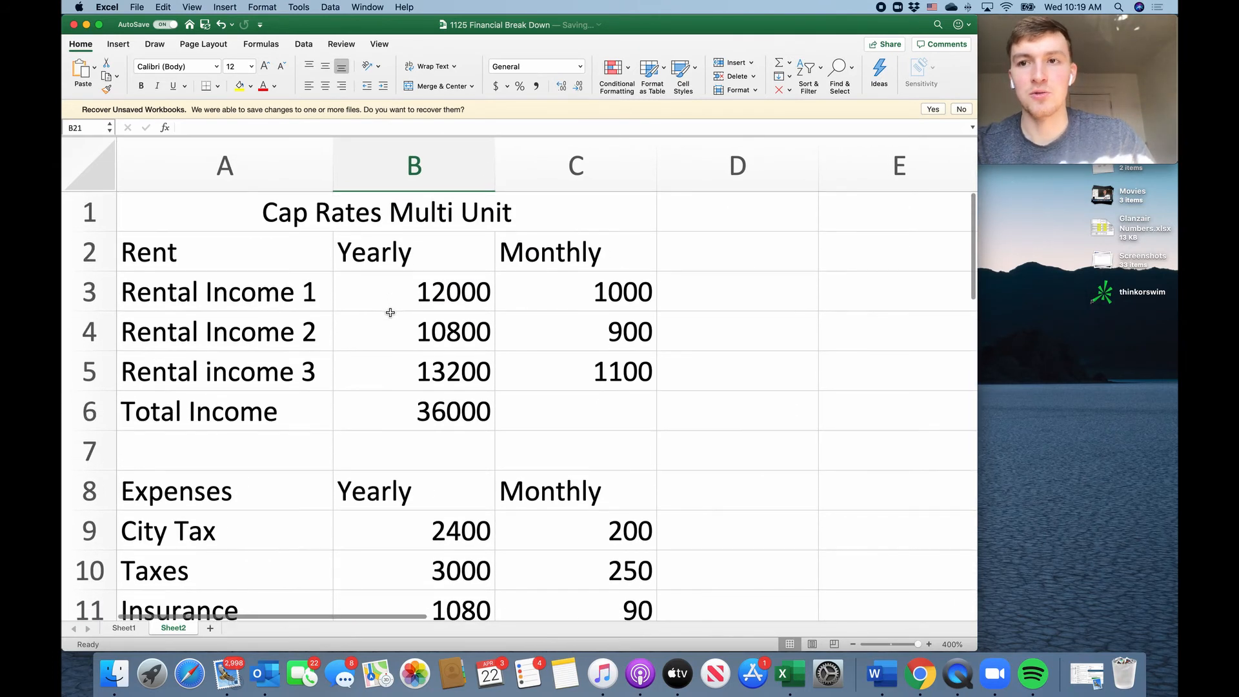
scroll(390, 312, down, 10)
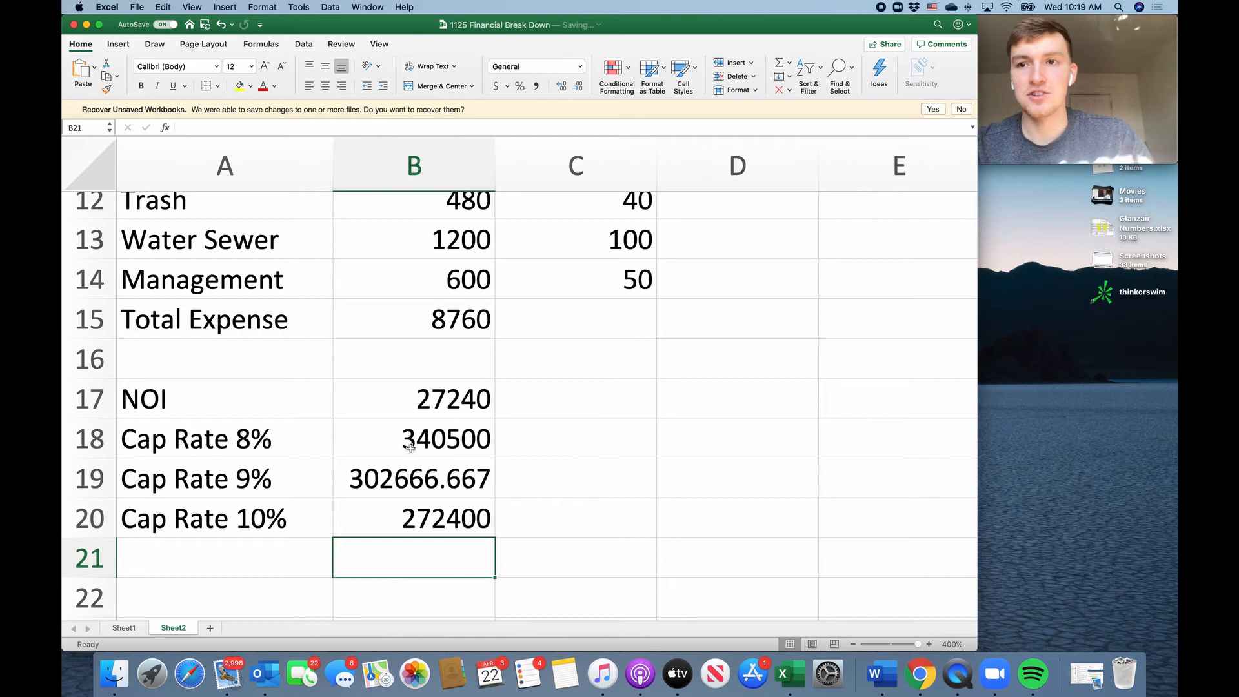
scroll(429, 467, down, 3)
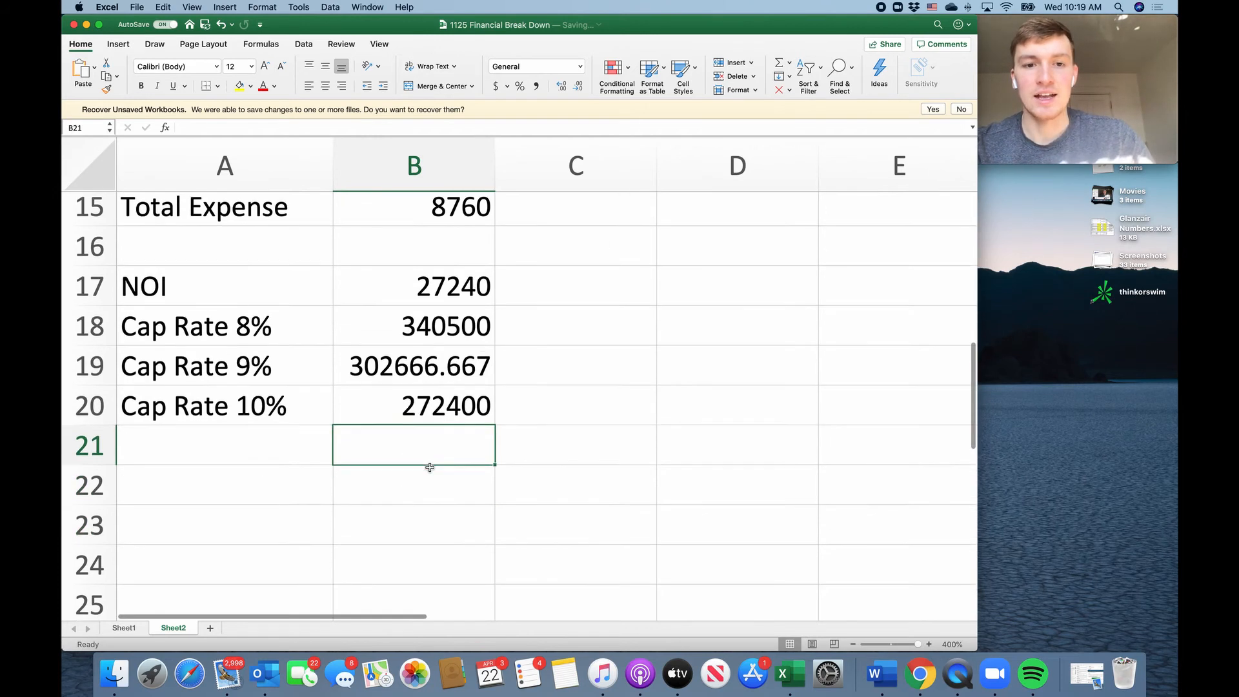
click(281, 327)
click(220, 434)
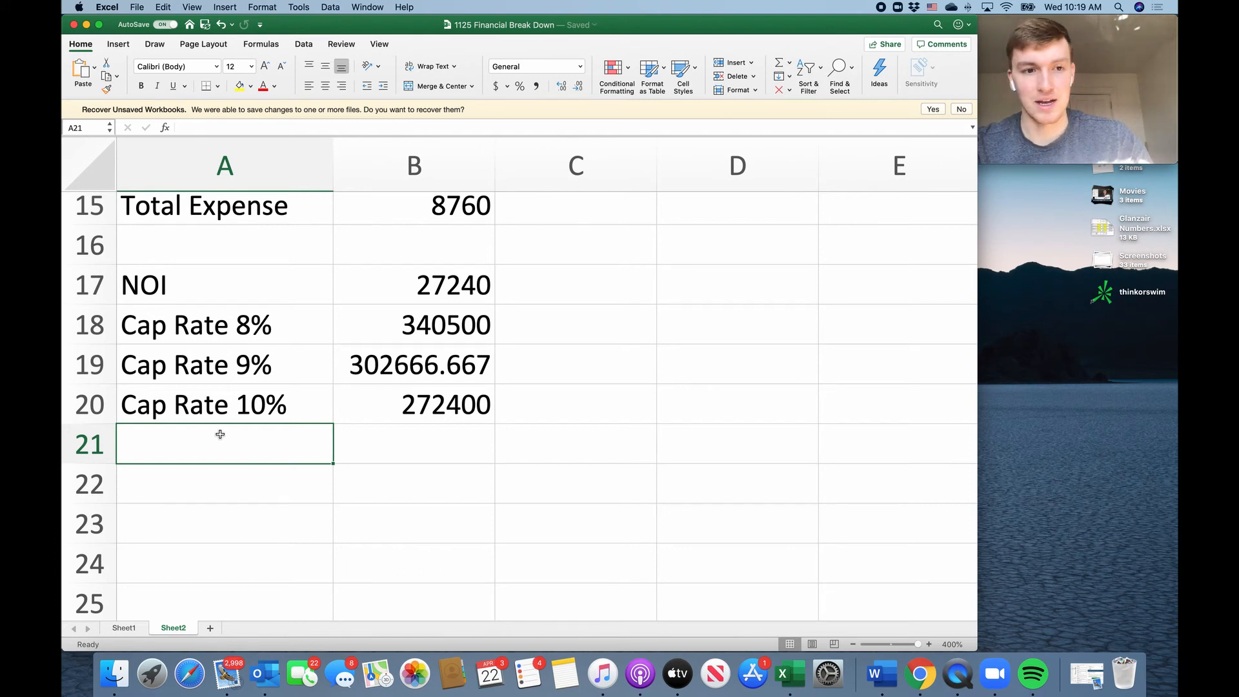
Label cell A21 as Cap Rate 15%.
text(Cap Ra)
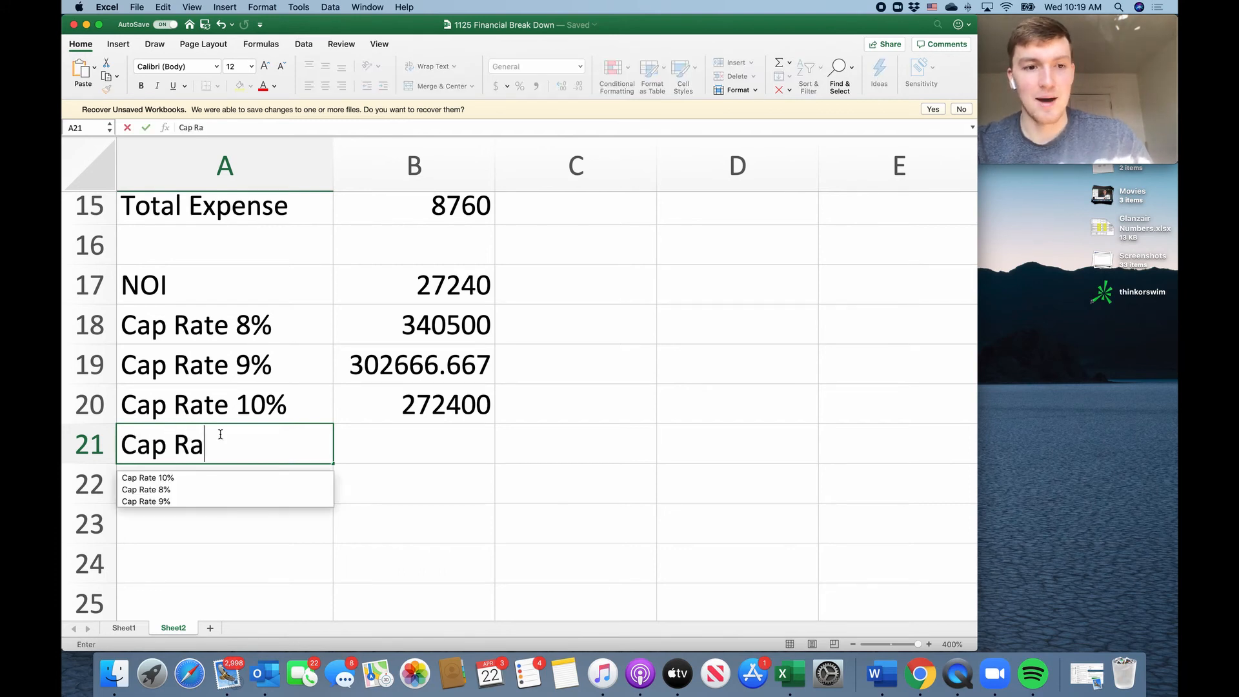
text(te 15%)
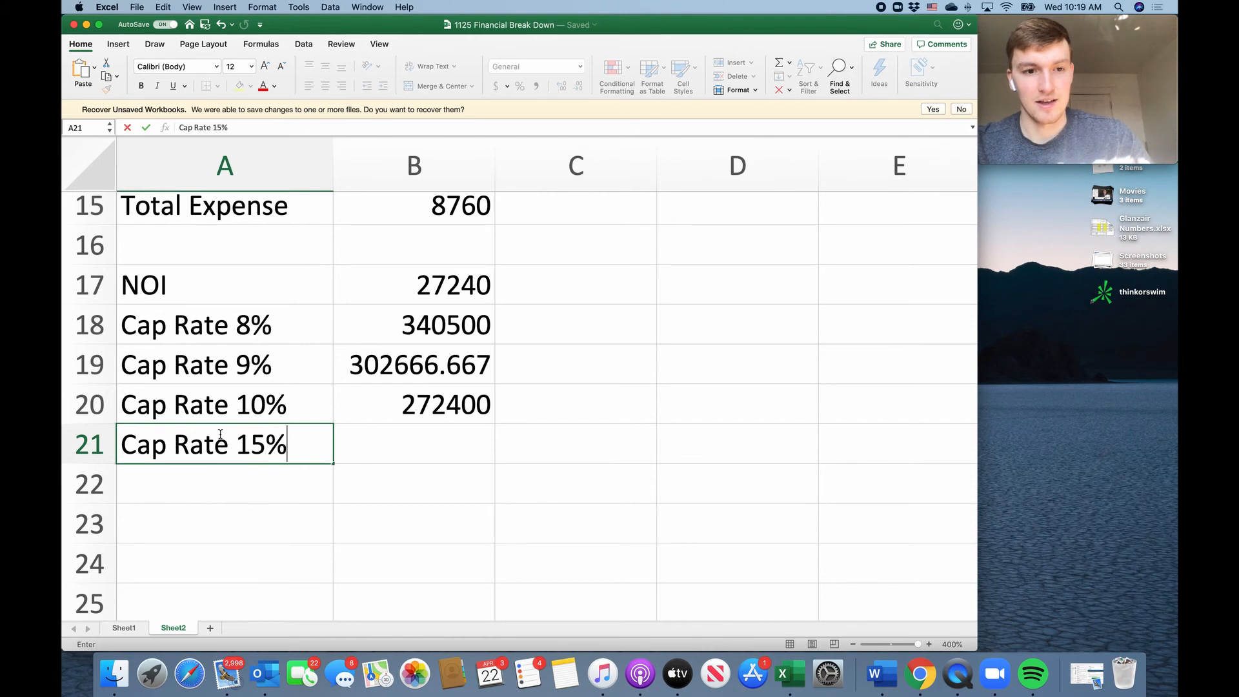
key(Tab)
Calculate the Cap Rate 15% figure in B21 by dividing the NOI with the formula =B17/.15.
scroll(342, 419, down, 2)
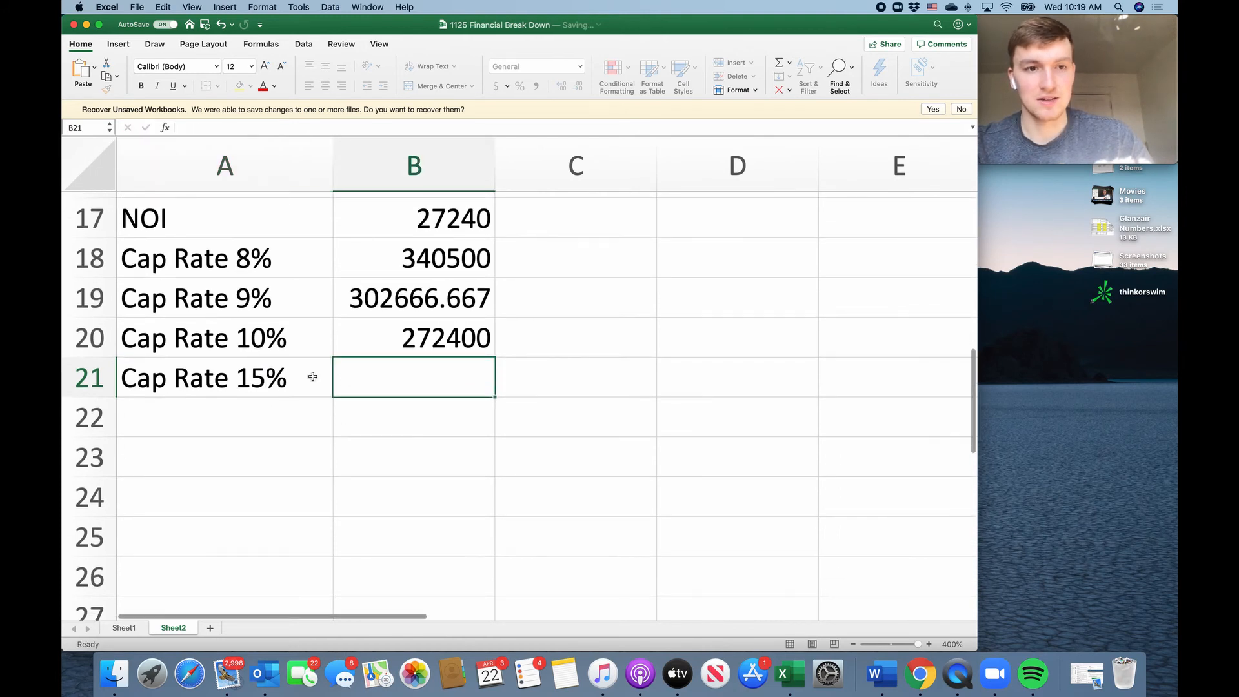
text(=)
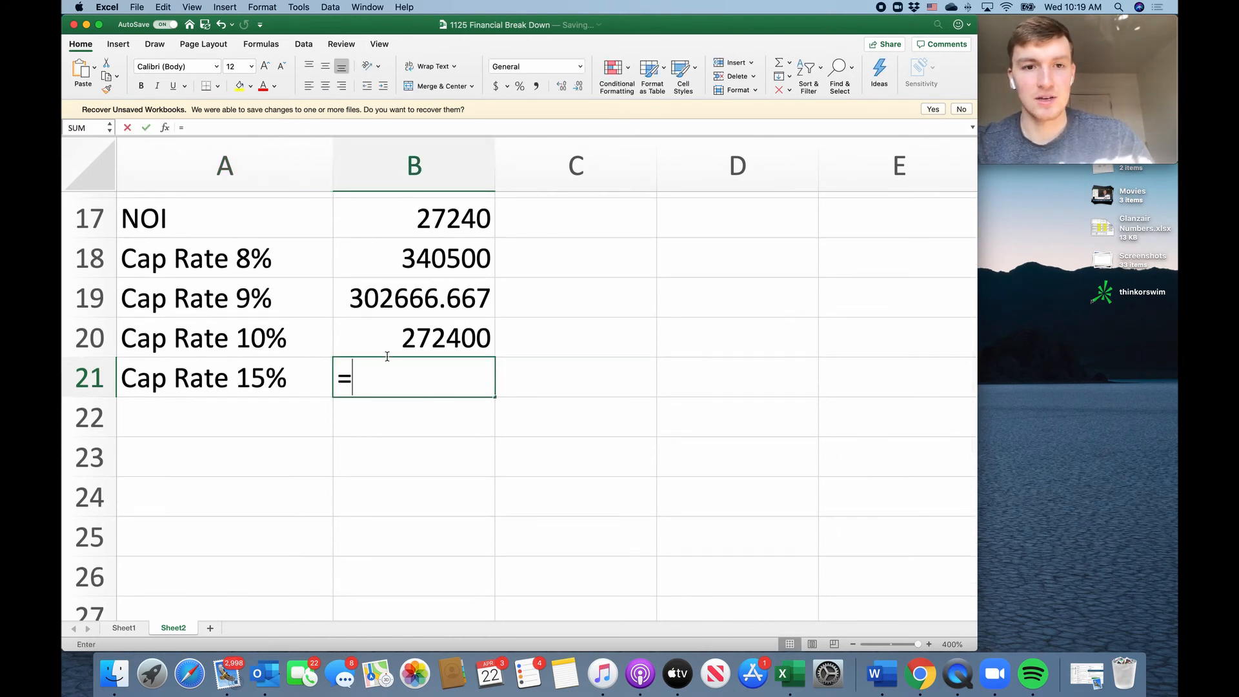
click(439, 222)
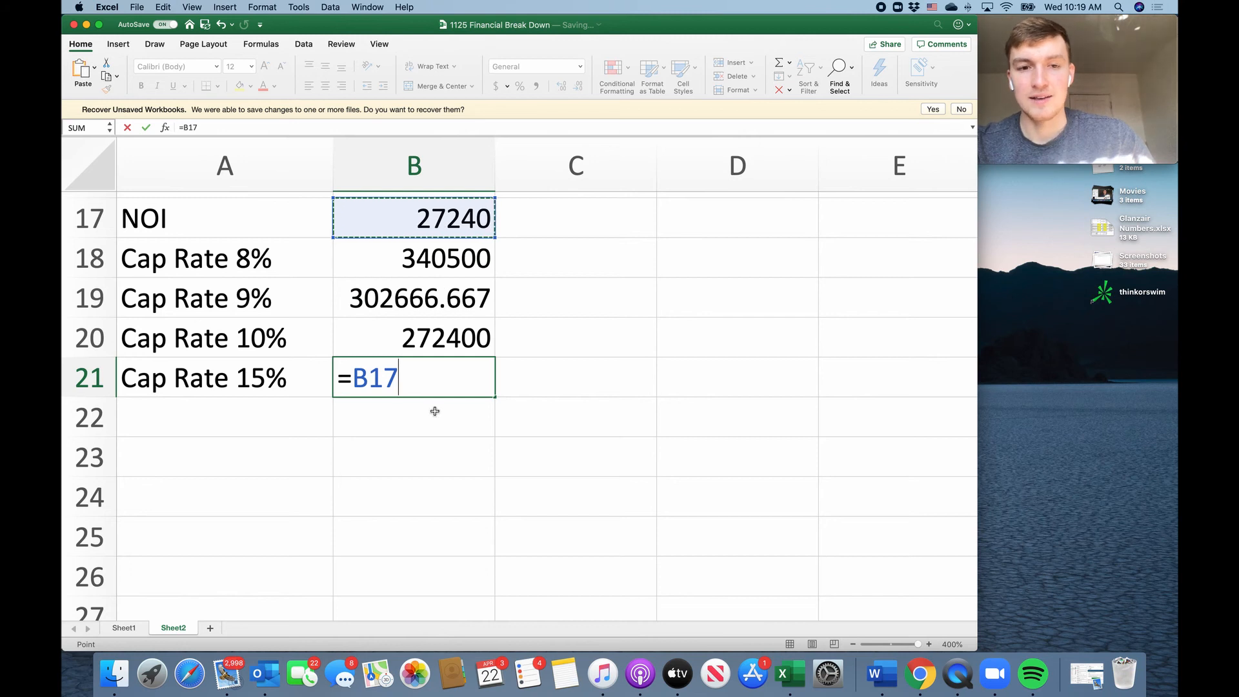
text(/.1)
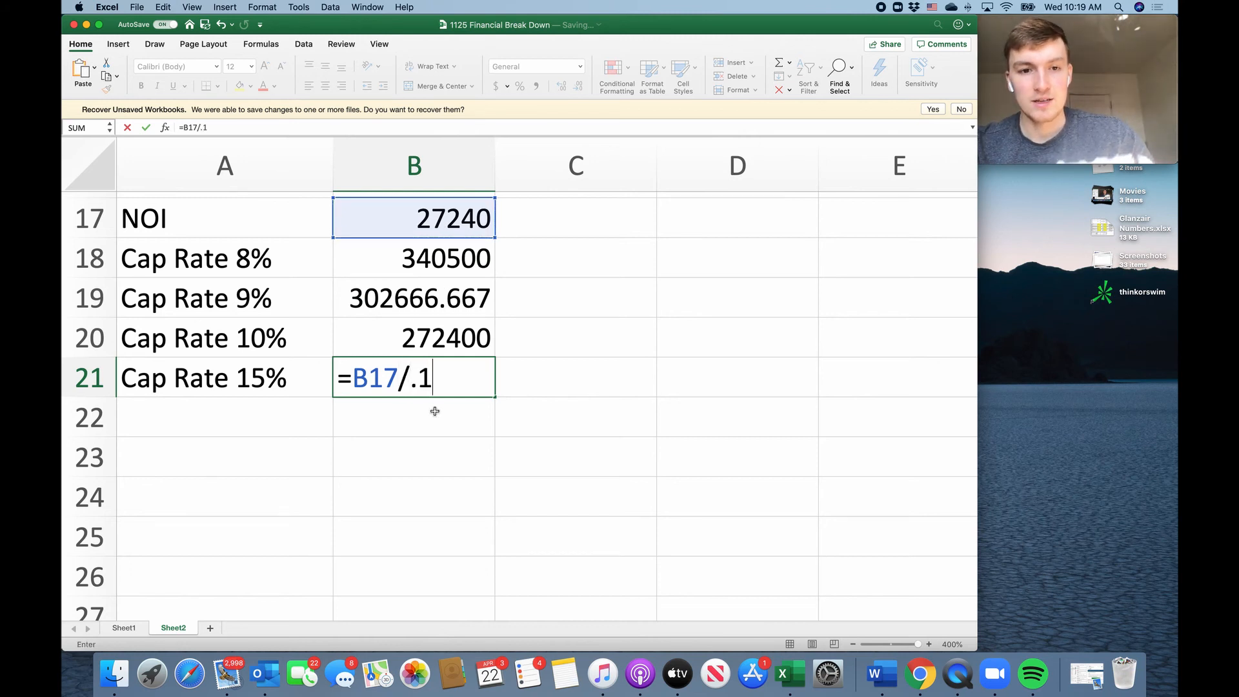
text(5)
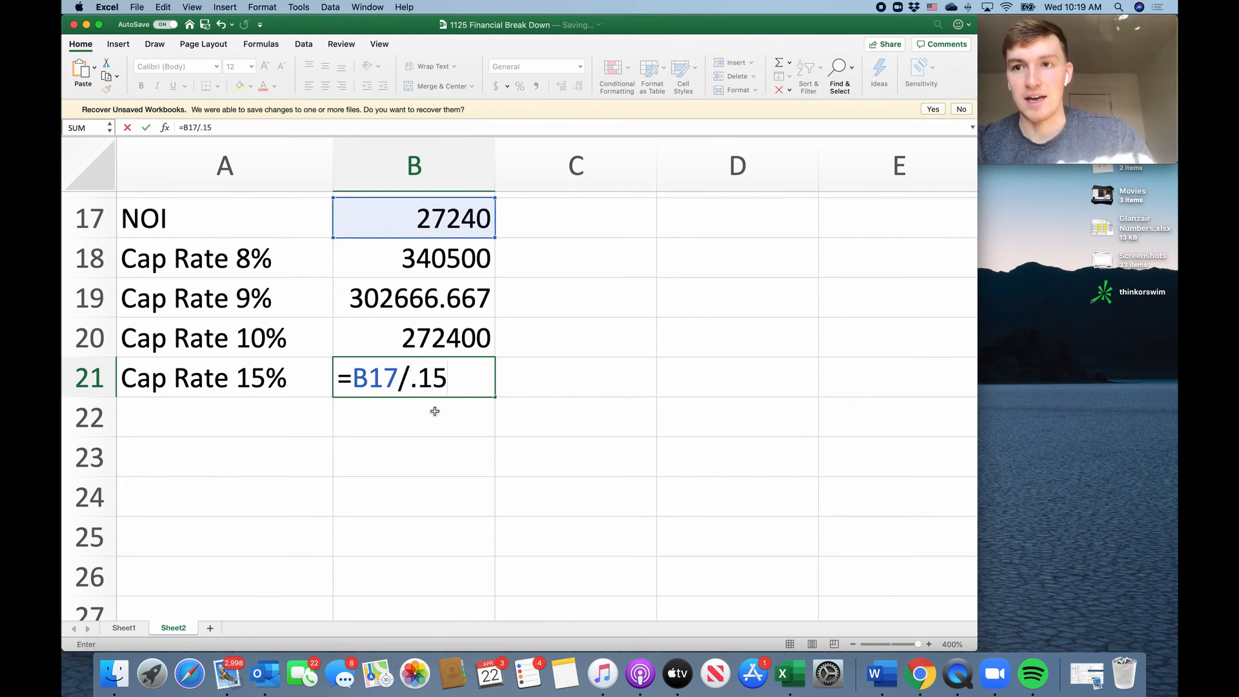
key(Return)
double_click(426, 392)
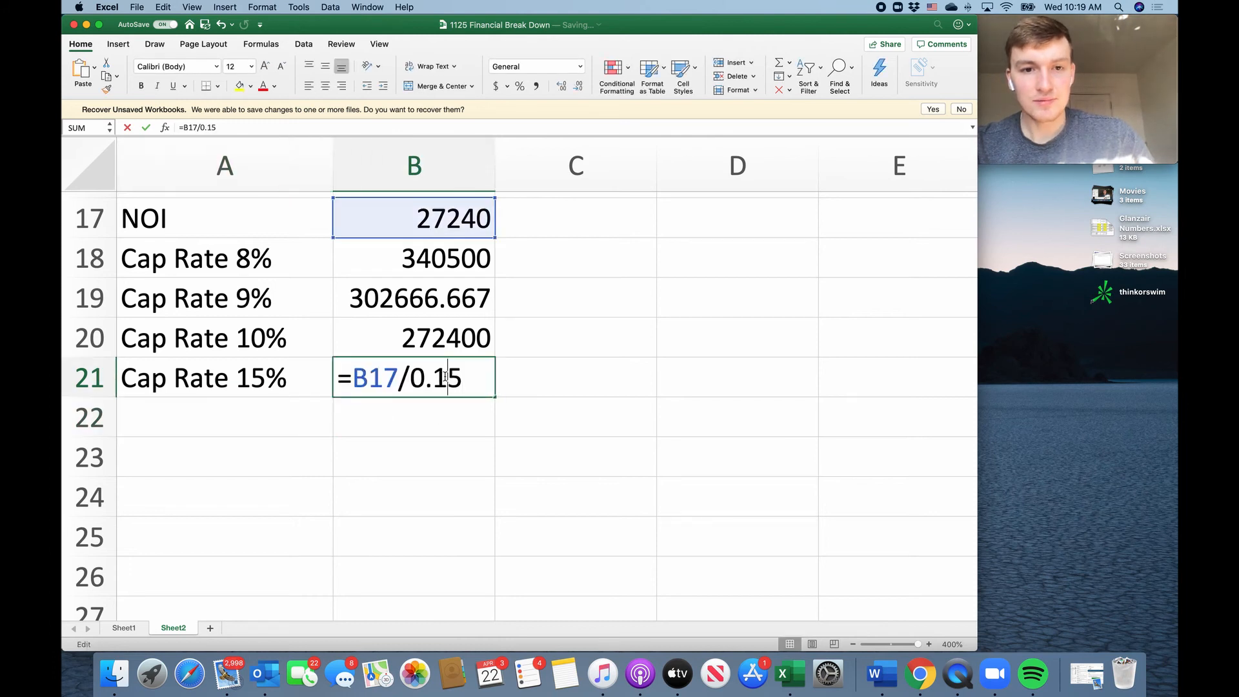
key(Return)
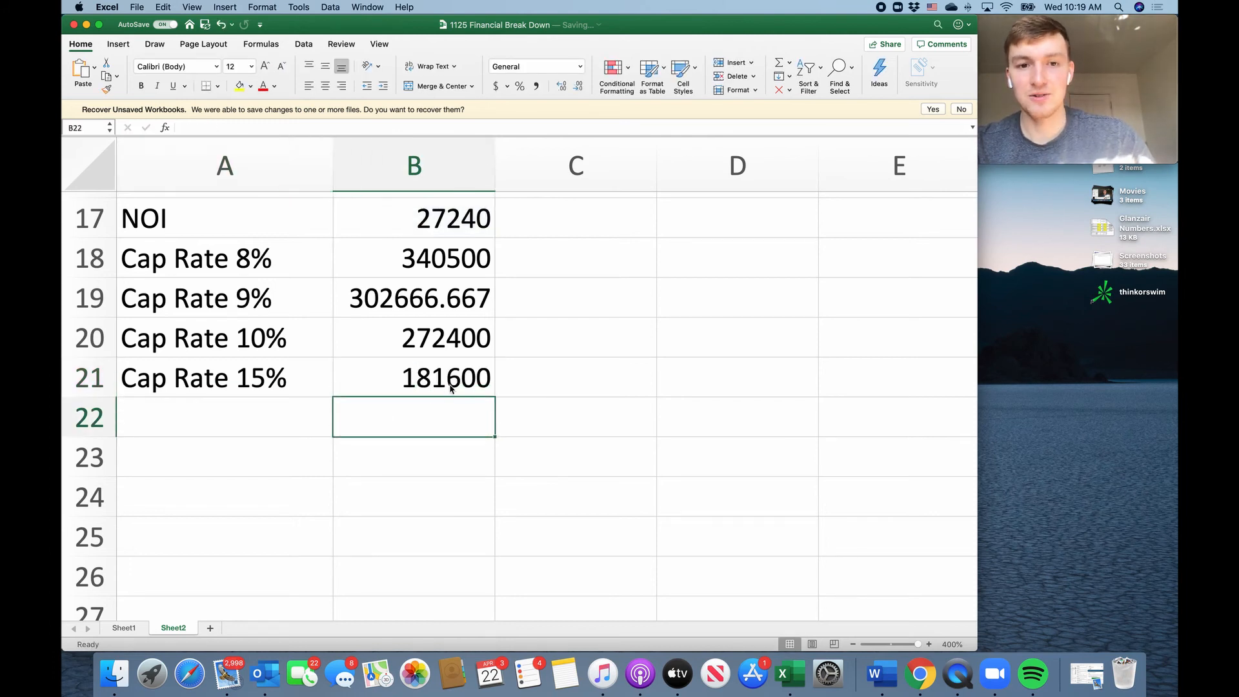
Review the formulas behind the 15% cap rate, total income, total expense, NOI and 8% cap rate figures.
click(449, 380)
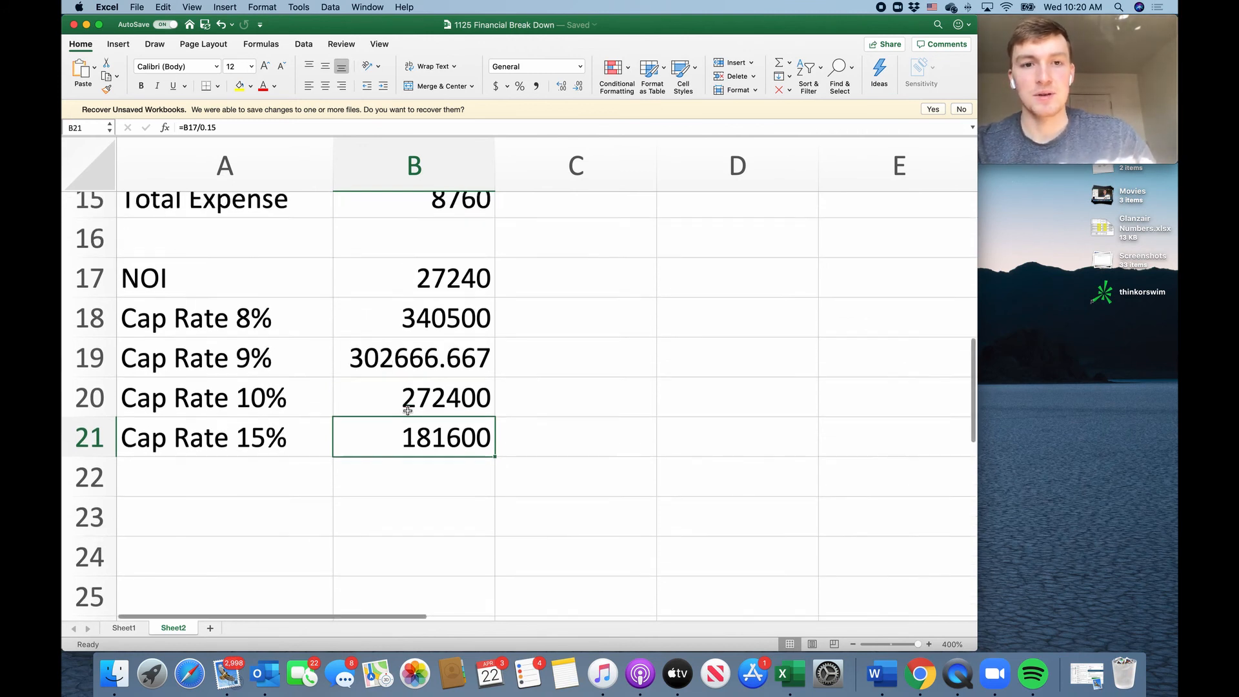
scroll(420, 412, up, 2)
scroll(444, 450, up, 10)
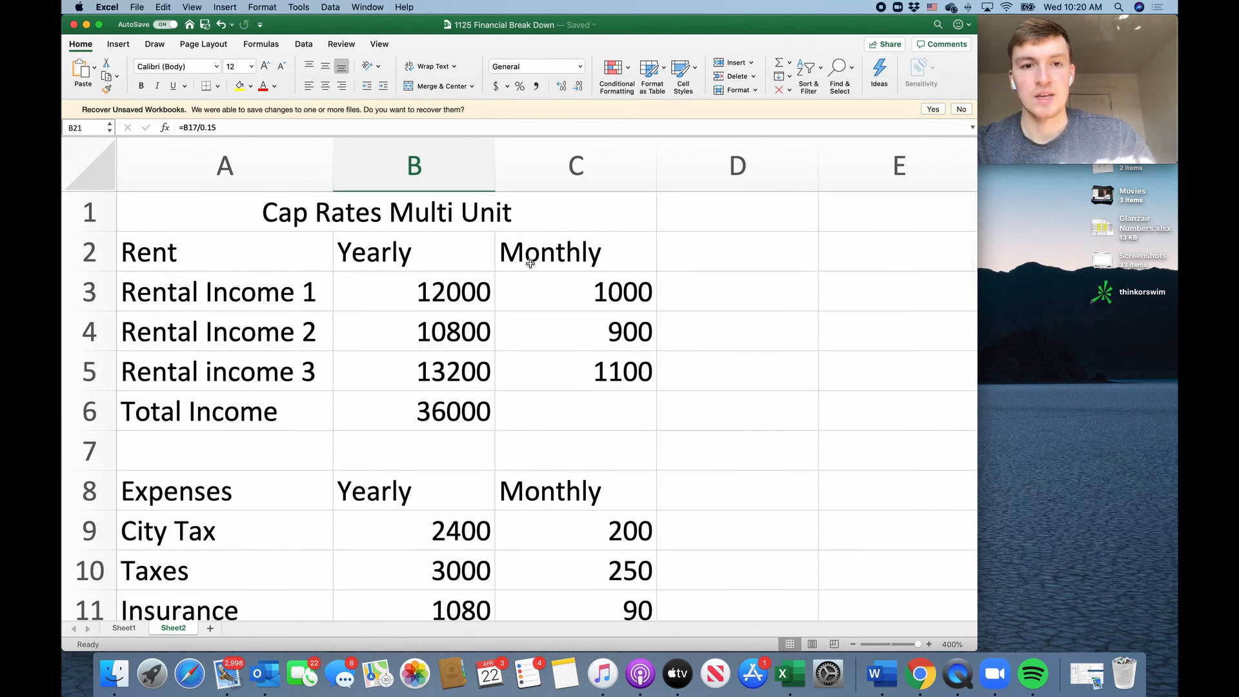
click(457, 412)
scroll(454, 433, down, 8)
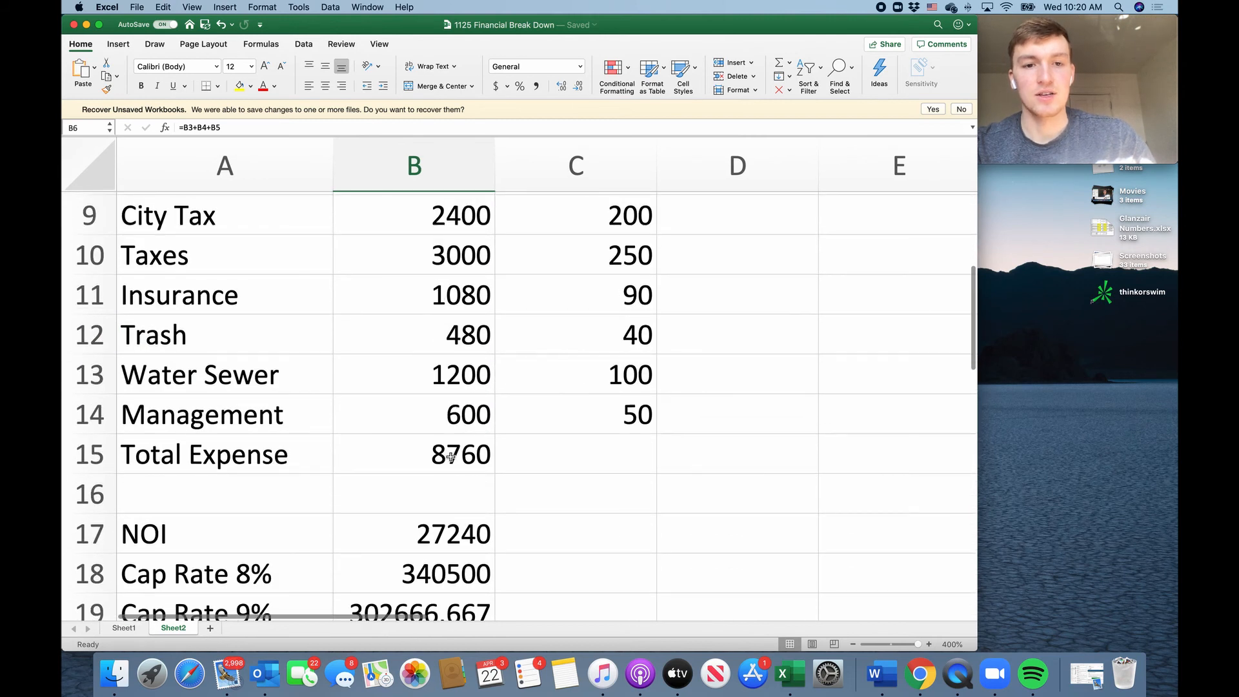
click(451, 457)
scroll(452, 452, down, 4)
click(458, 390)
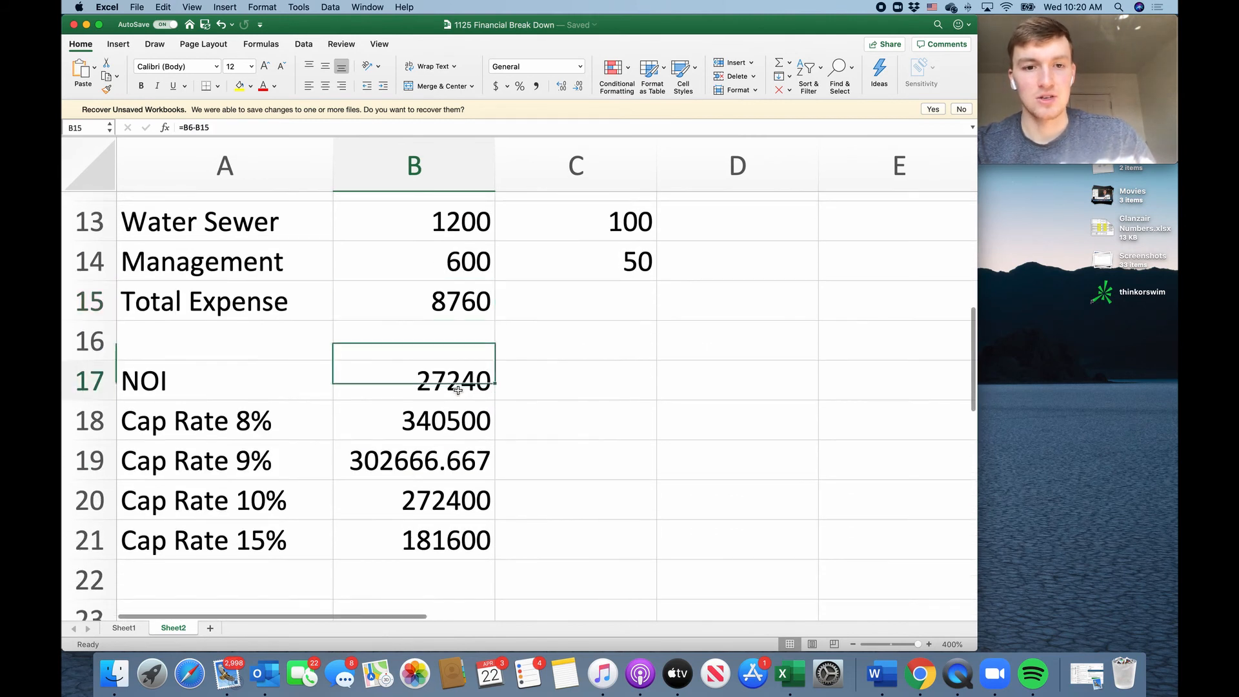
double_click(464, 383)
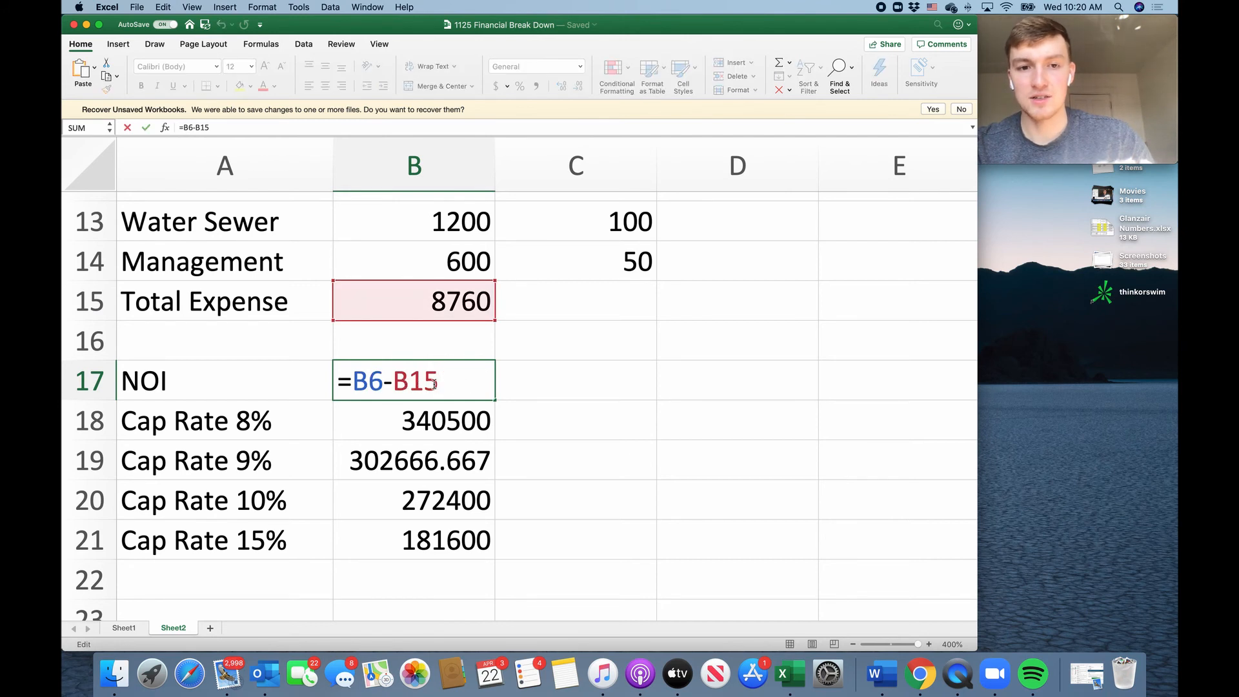
key(Return)
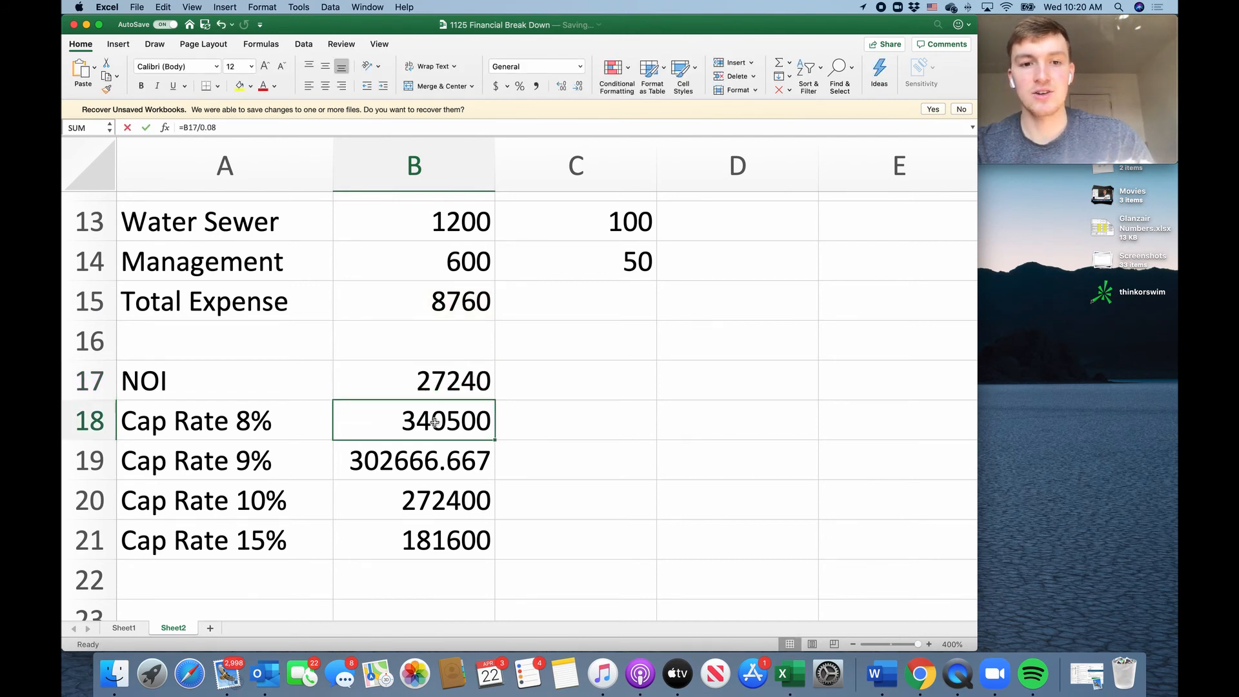
double_click(435, 426)
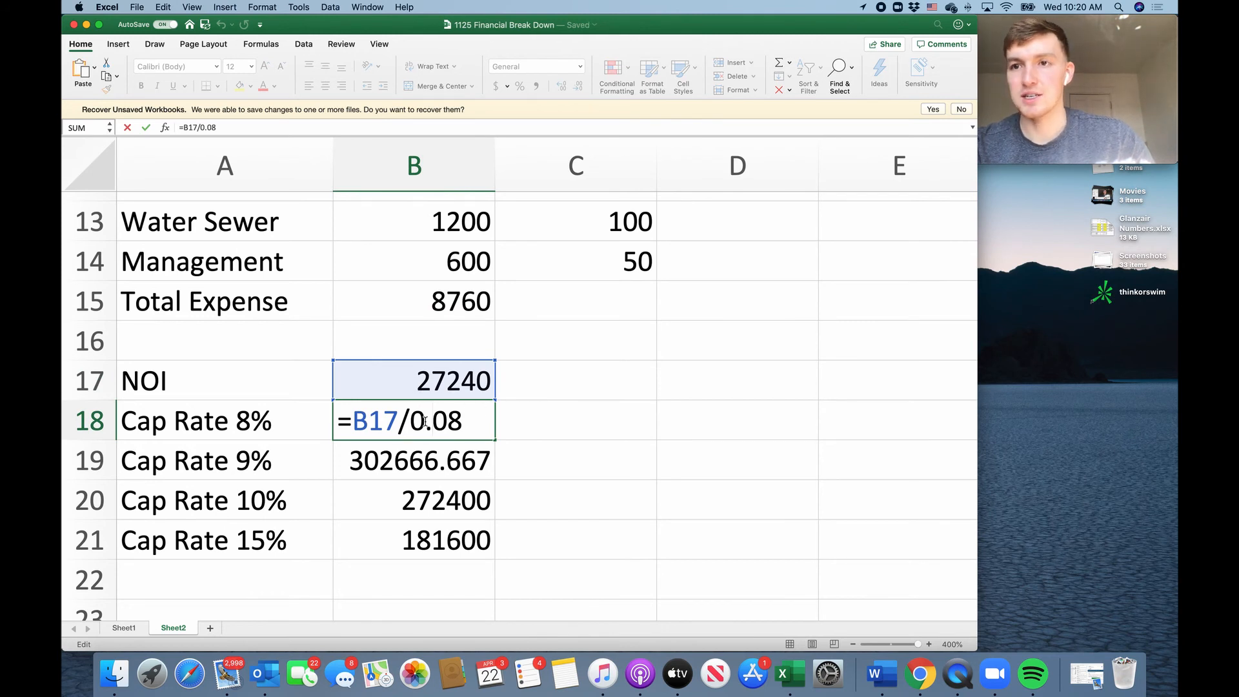
key(Return)
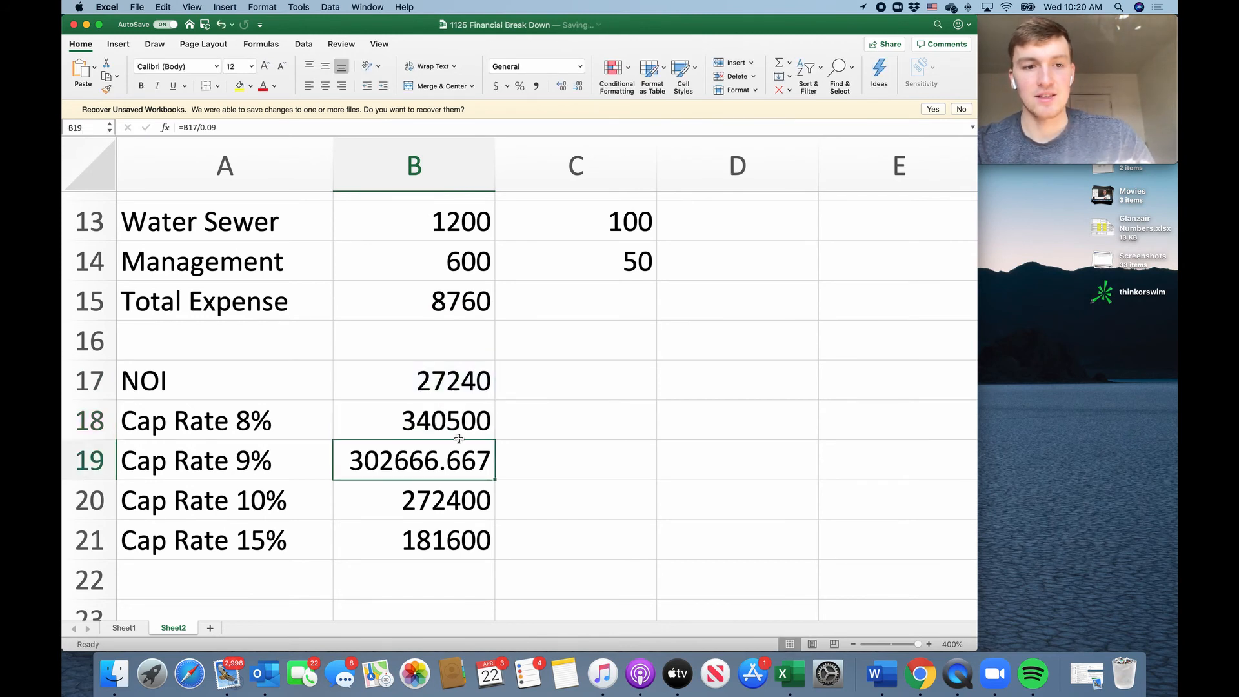
scroll(350, 433, down, 5)
click(246, 339)
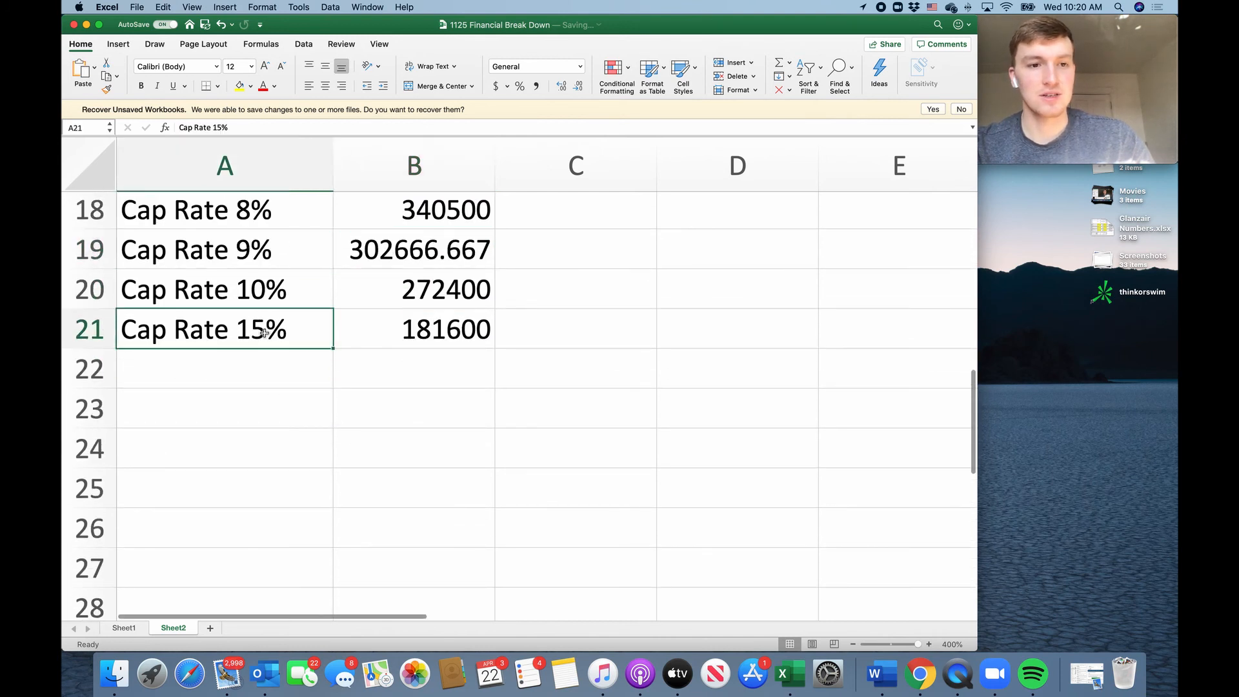
drag(333, 350, 342, 390)
double_click(290, 376)
key(BackSpace)
triple_click(290, 376)
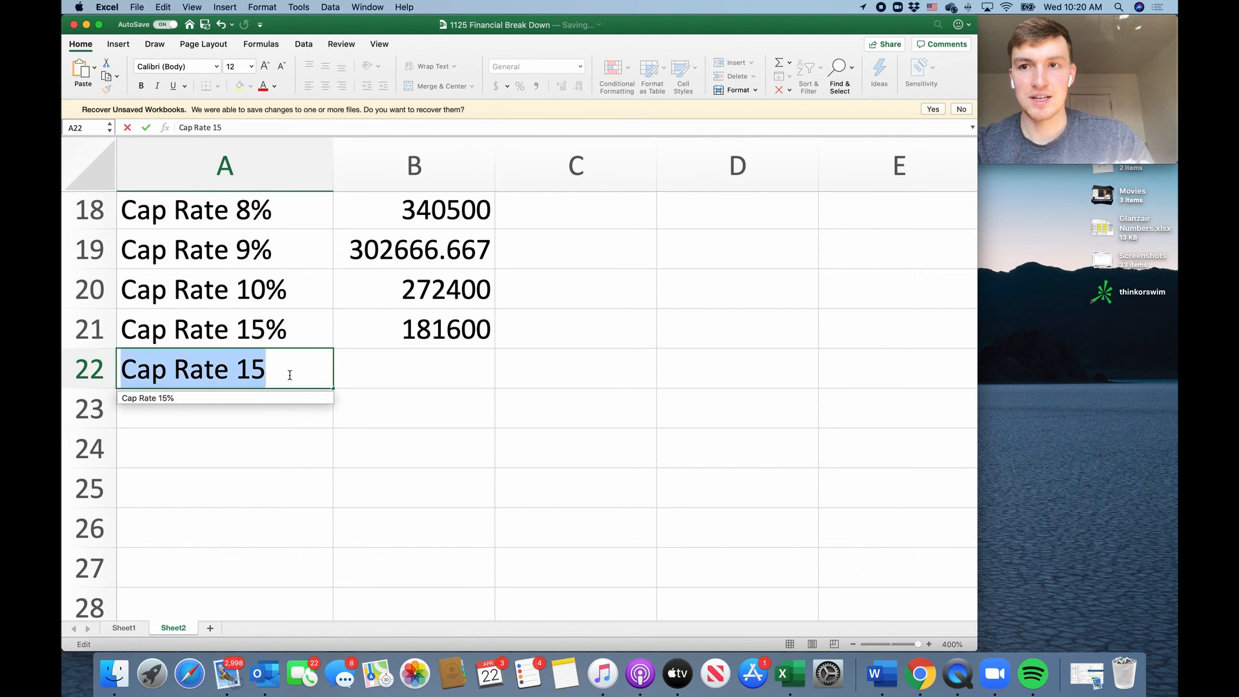
key(BackSpace)
scroll(334, 317, up, 4)
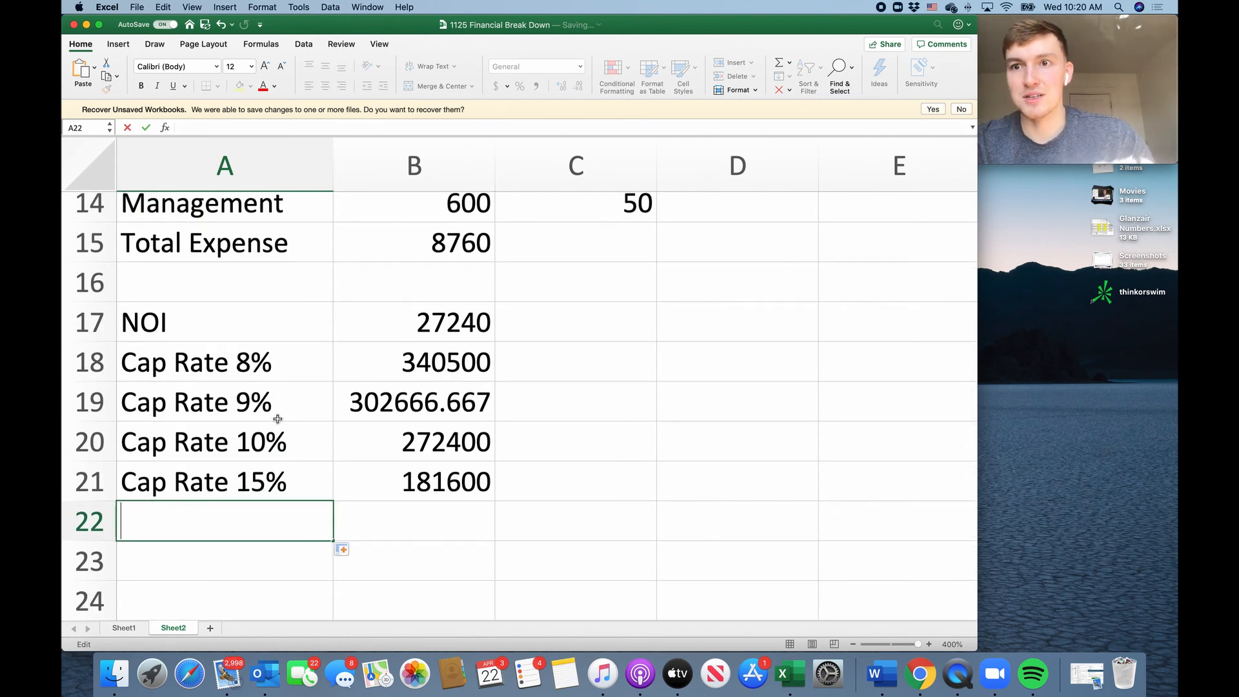
scroll(277, 419, down, 3)
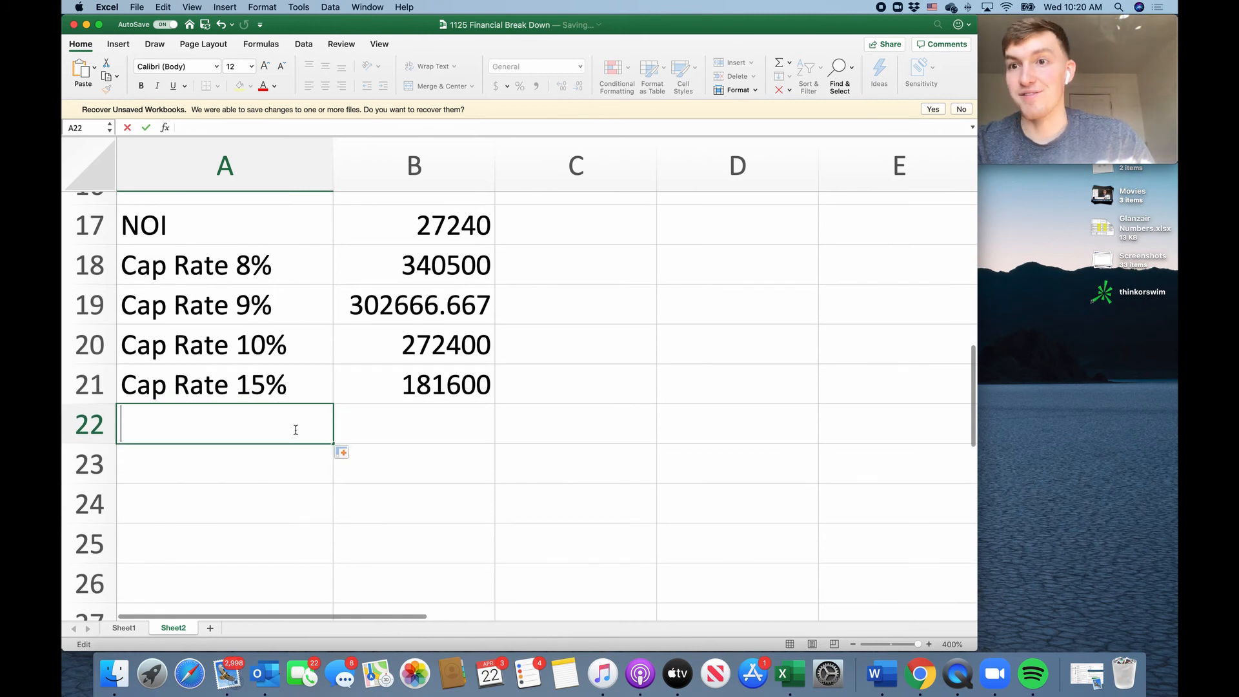
Label cell A22 as Cap Rate 8.5%.
text(C)
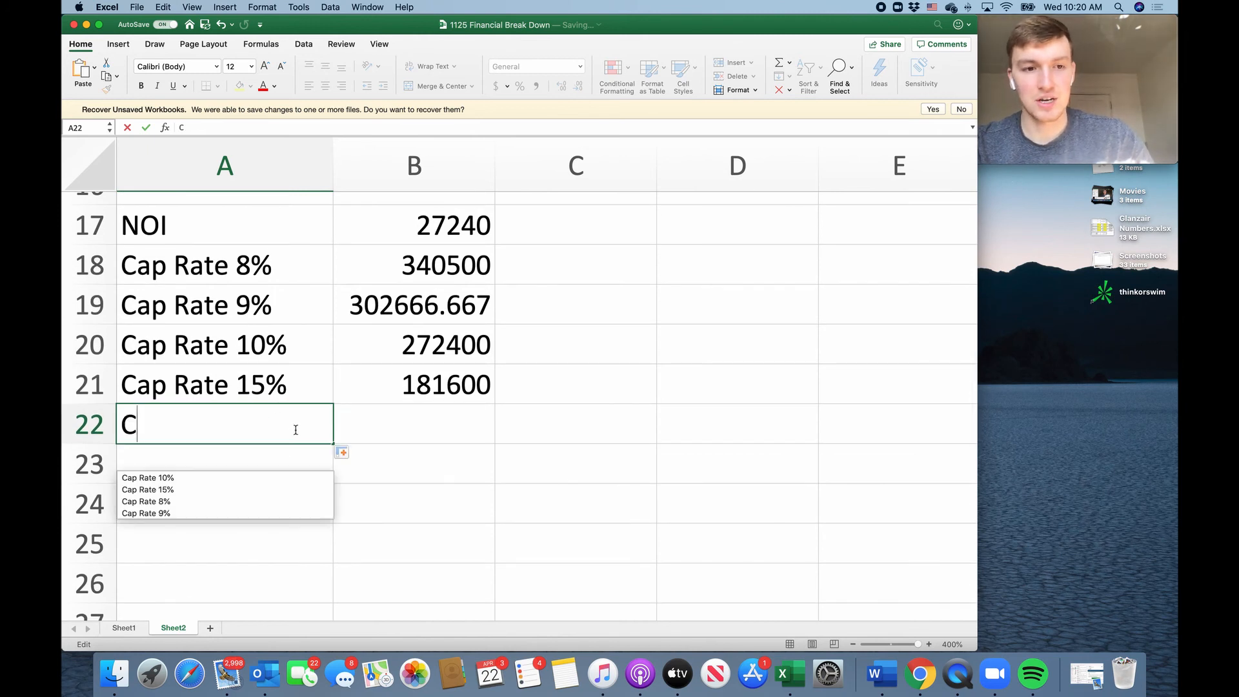
text(ap Rat)
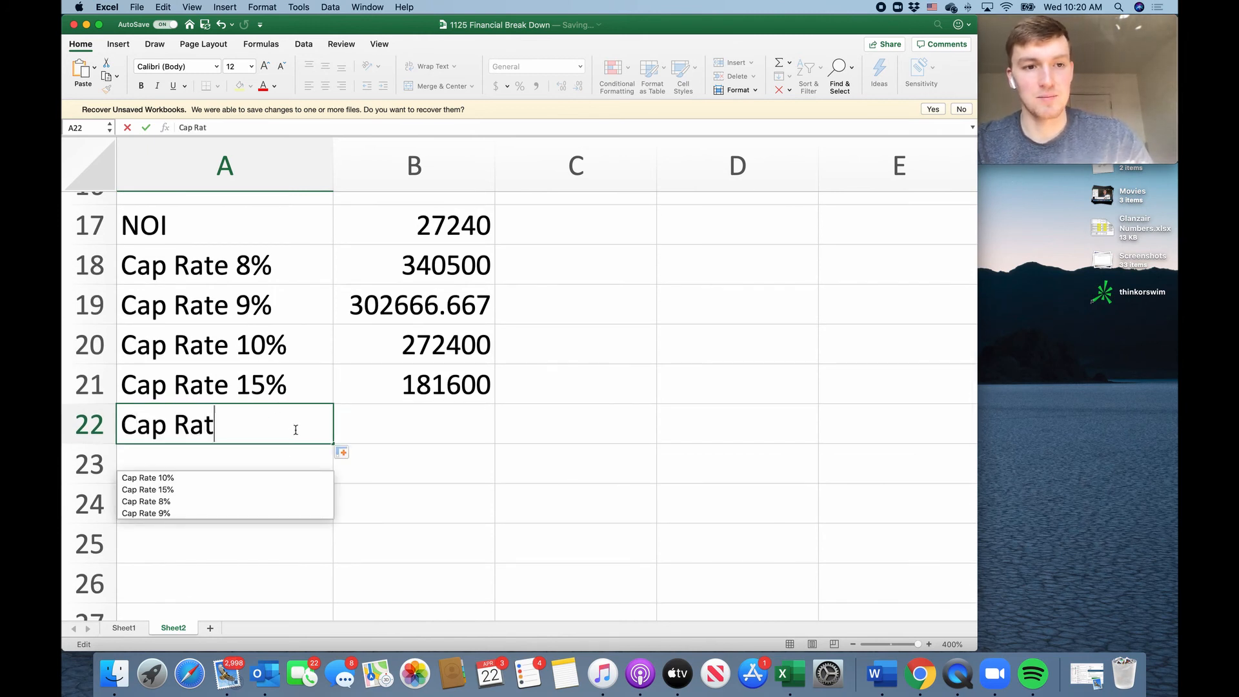
text(e 8)
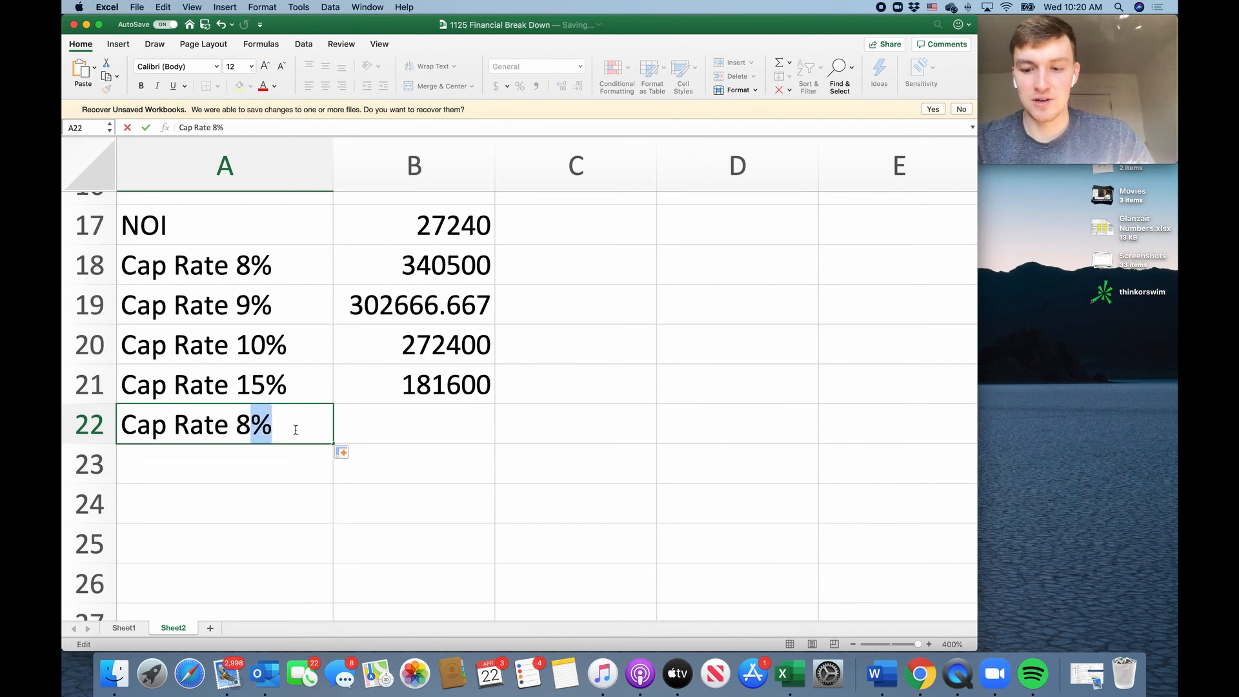
text(.5%)
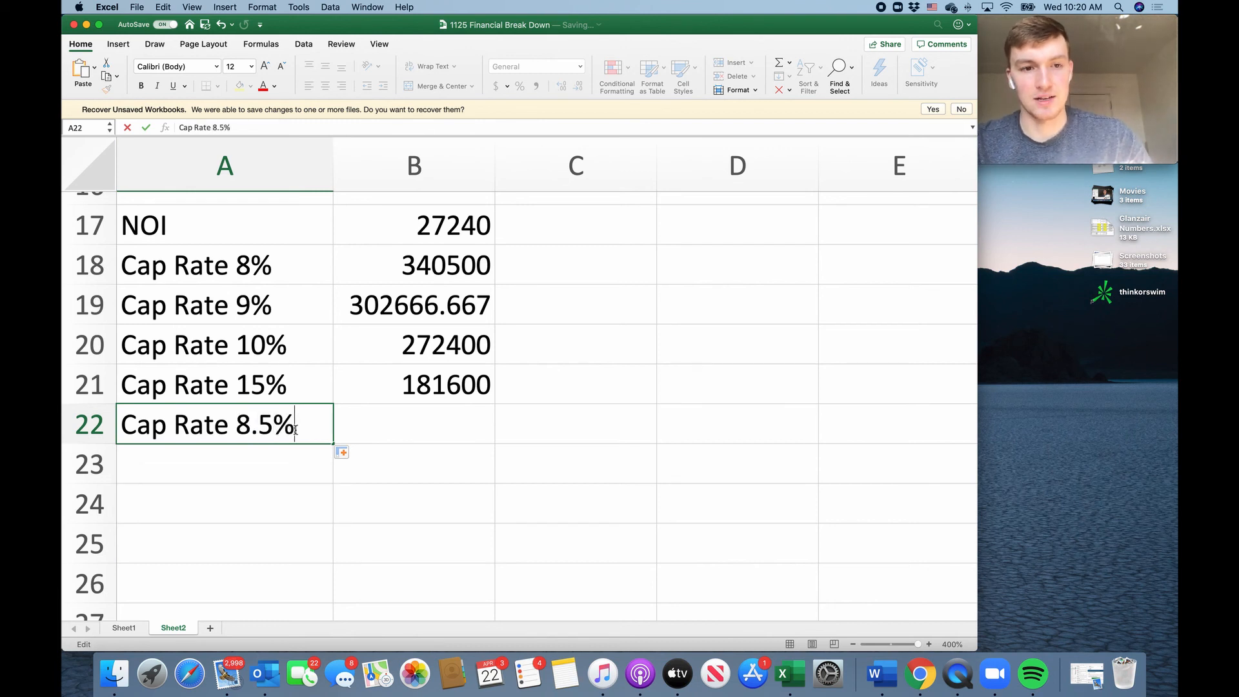
Calculate the Cap Rate 8.5% figure in B22 by dividing the NOI with the formula =B17/.085.
click(392, 429)
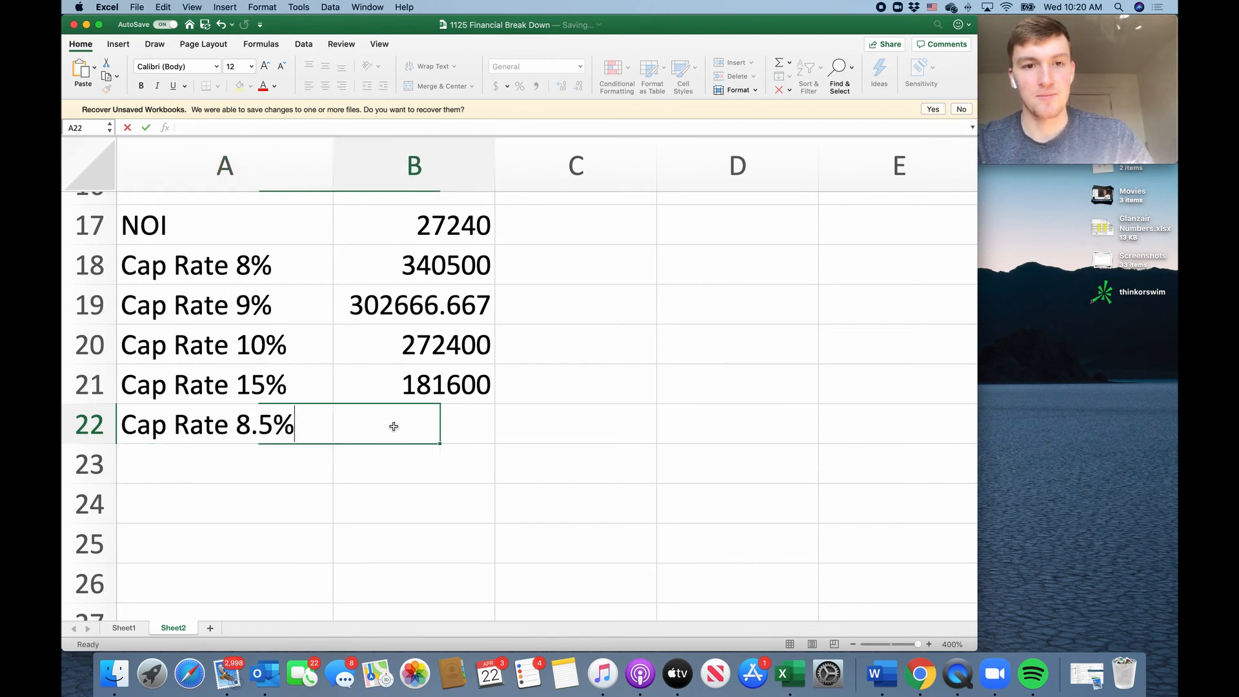
text(=)
click(448, 226)
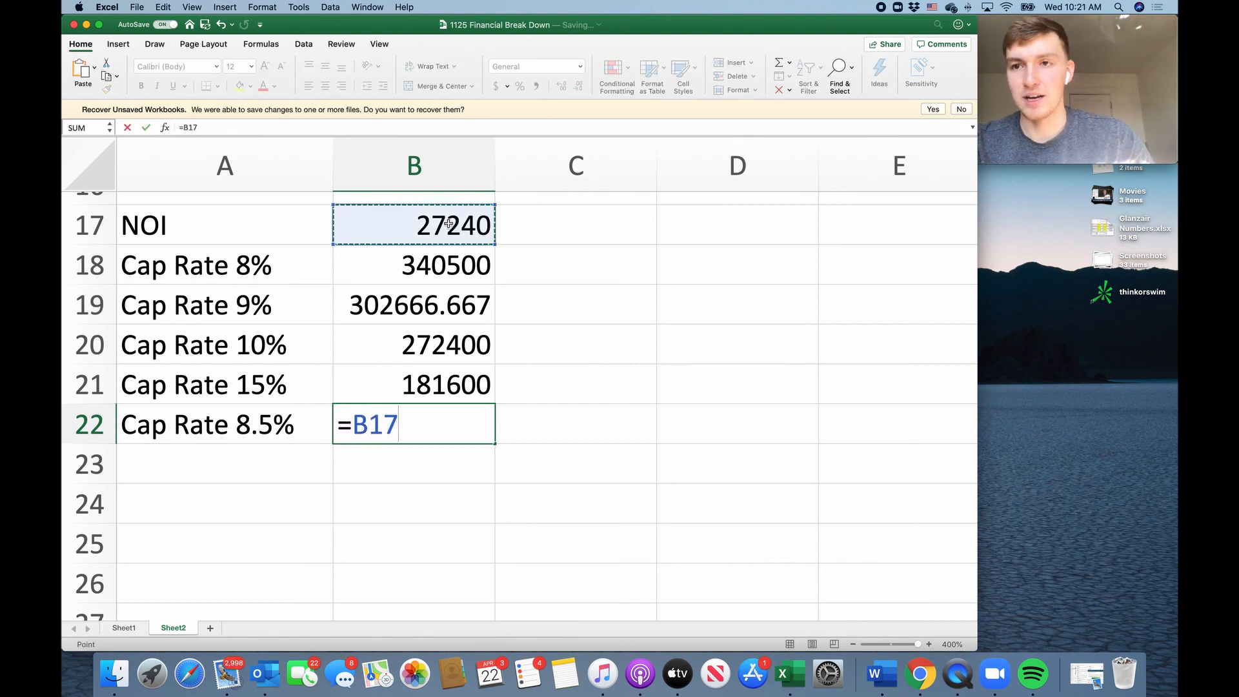
text(/.)
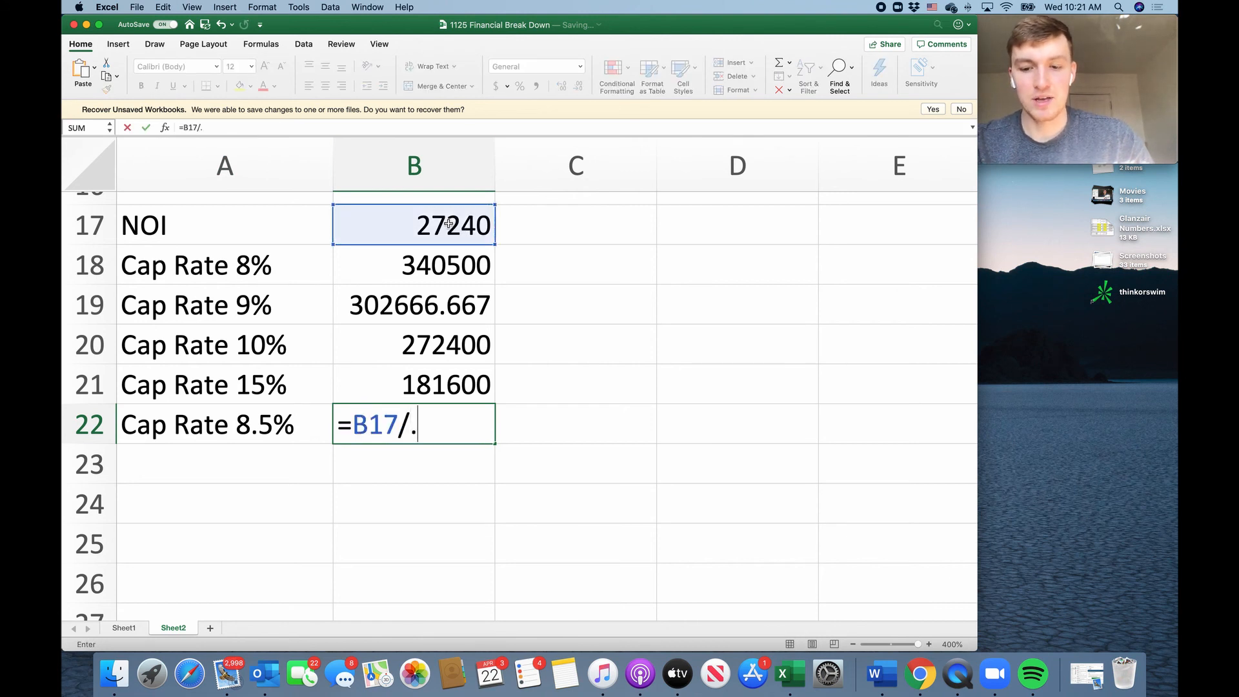
text(085)
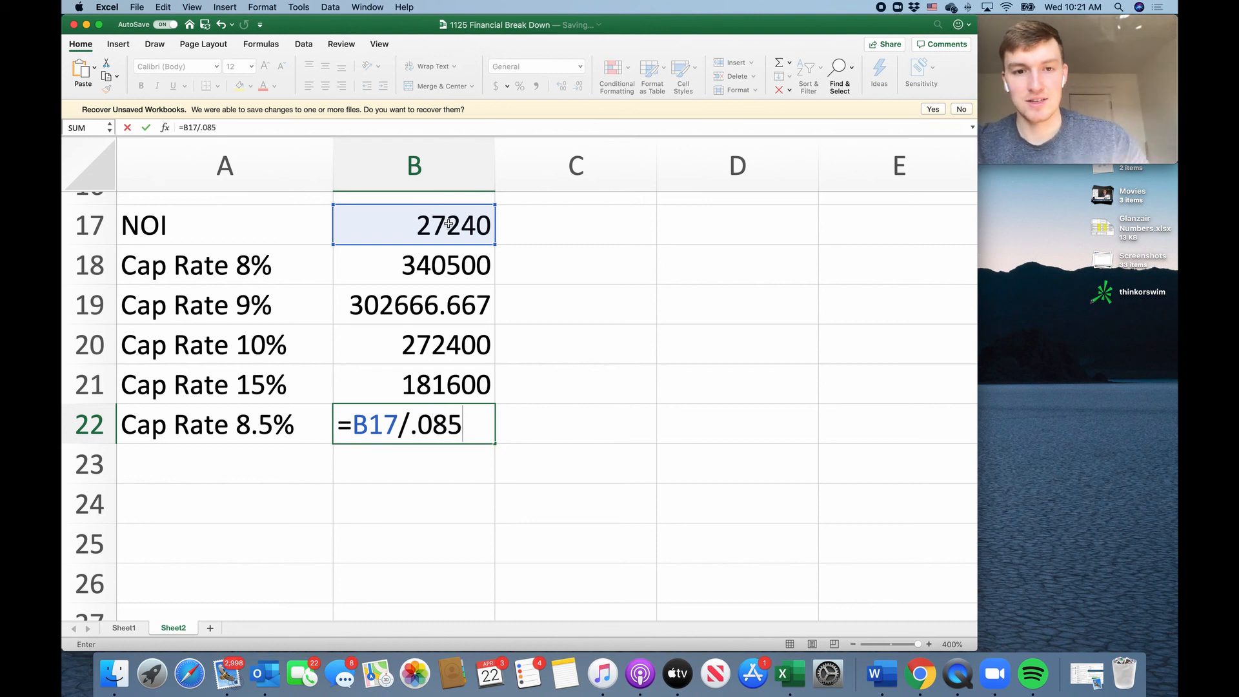
key(Return)
Check the formula behind the 8.5% cap rate figure and review the expense, NOI and cap rate rows.
scroll(435, 418, down, 2)
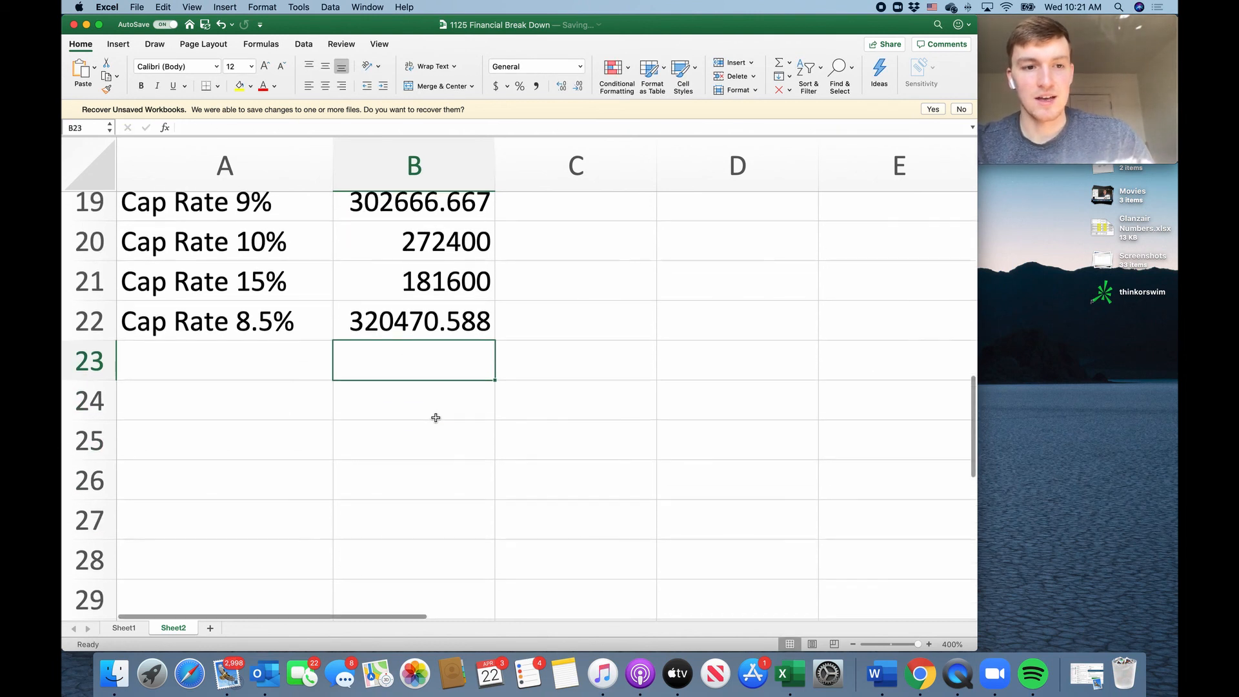
click(401, 323)
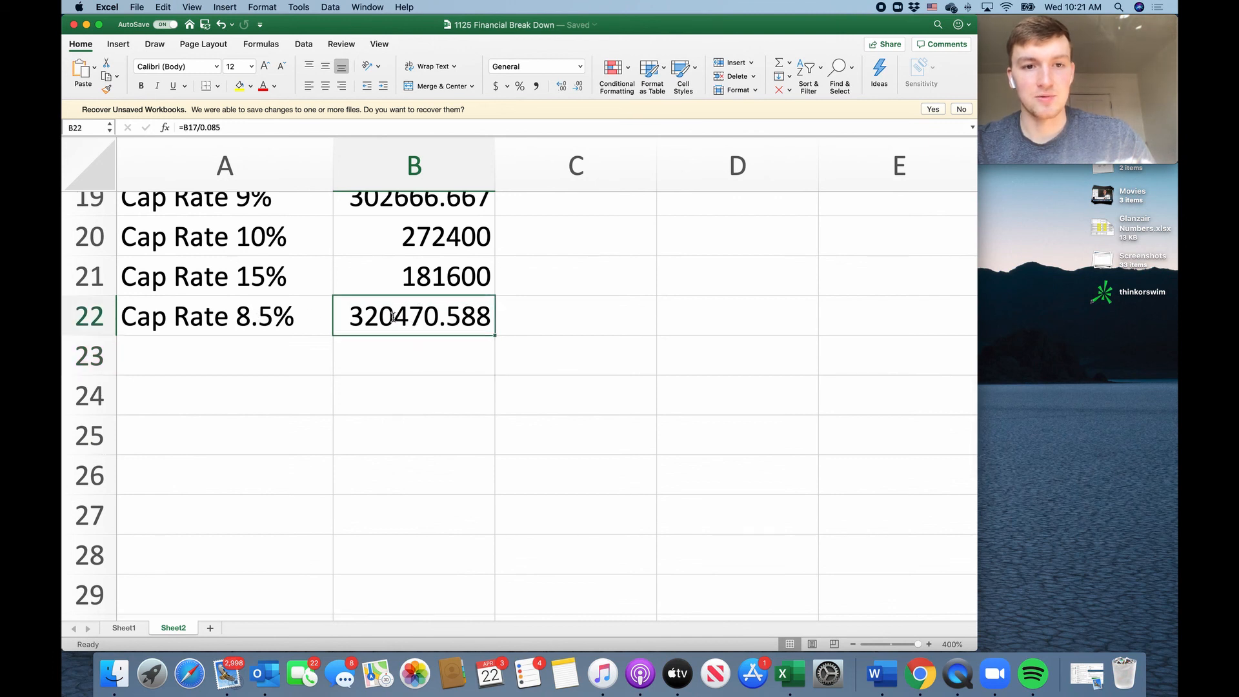
double_click(400, 331)
key(Return)
scroll(410, 329, up, 4)
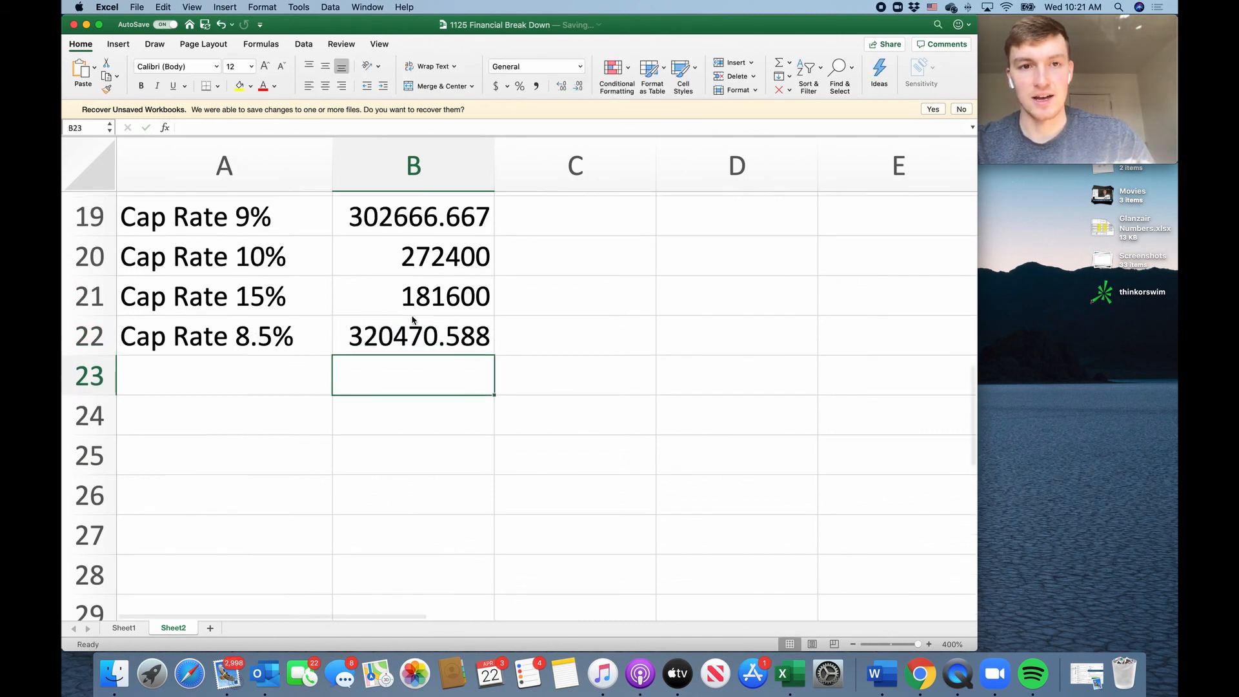
click(242, 539)
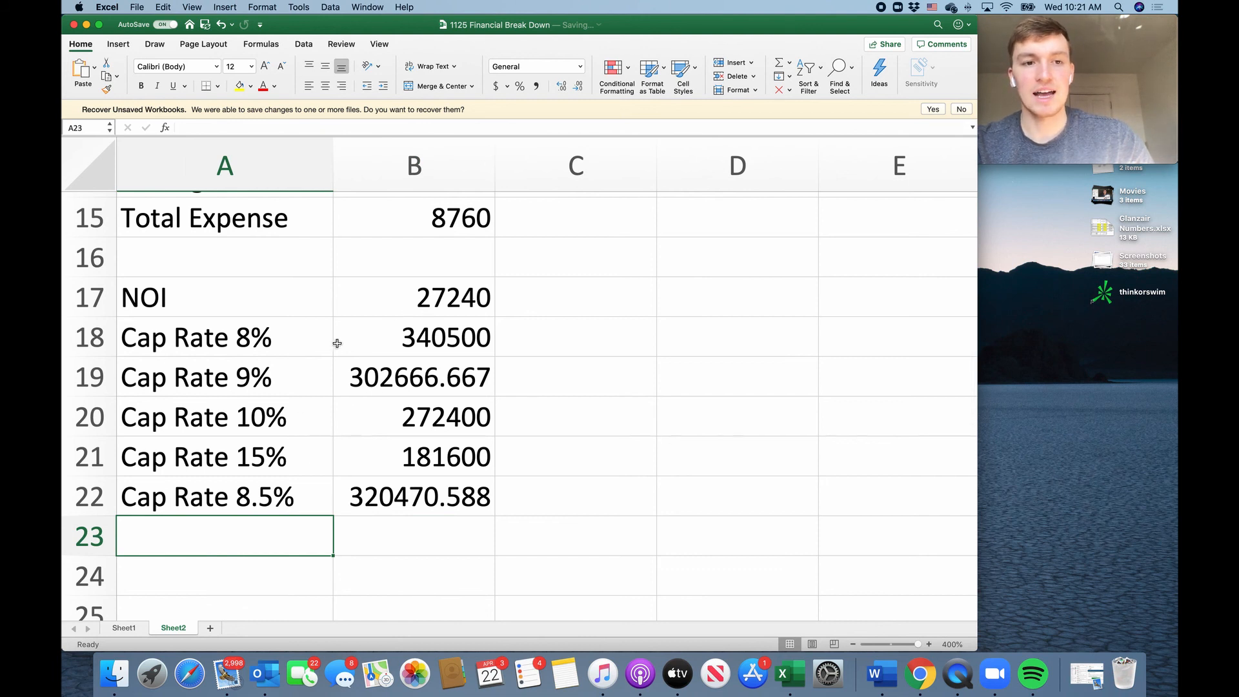
scroll(277, 403, down, 3)
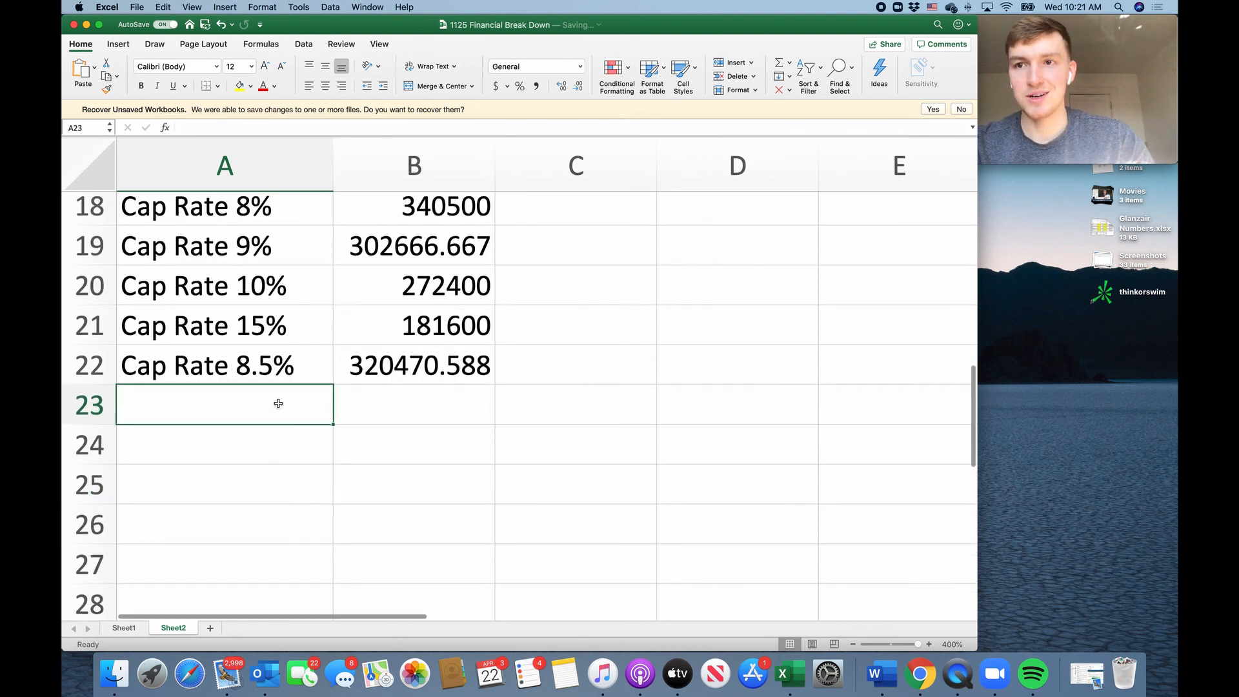
scroll(274, 407, up, 10)
scroll(454, 404, down, 6)
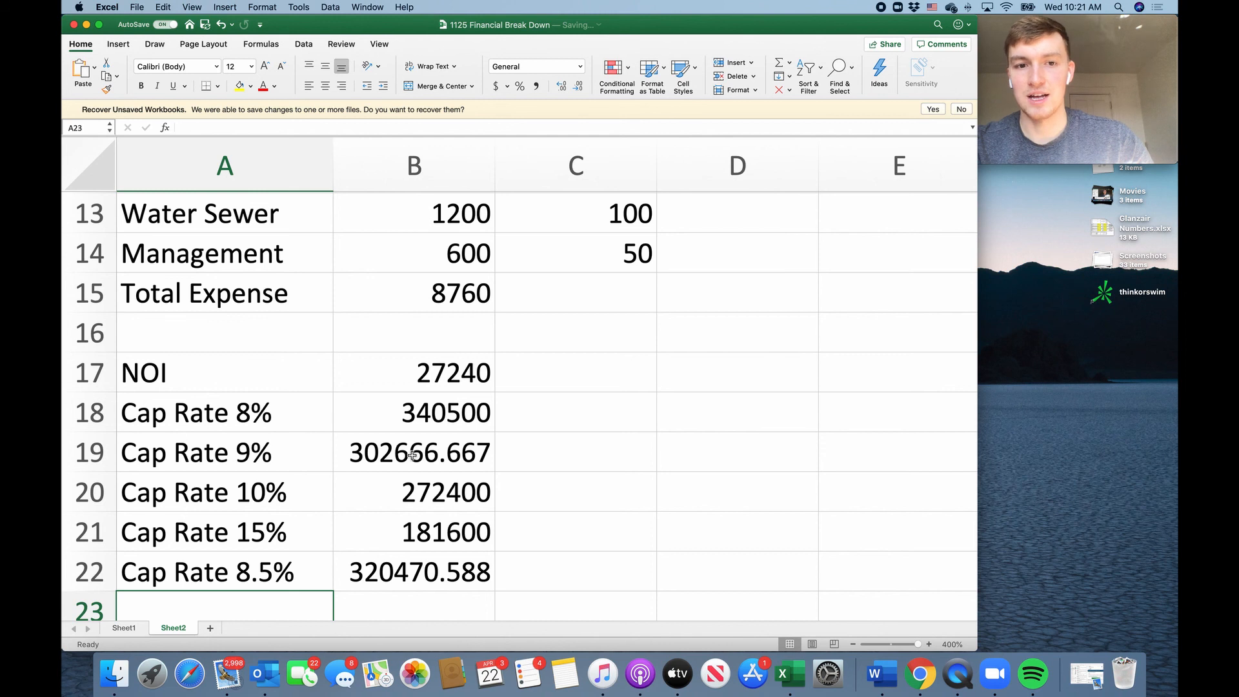
Switch to the Chrome window showing the Glanzair Studios YouTube channel and clear the text selection on the channel page.
scroll(450, 549, up, 10)
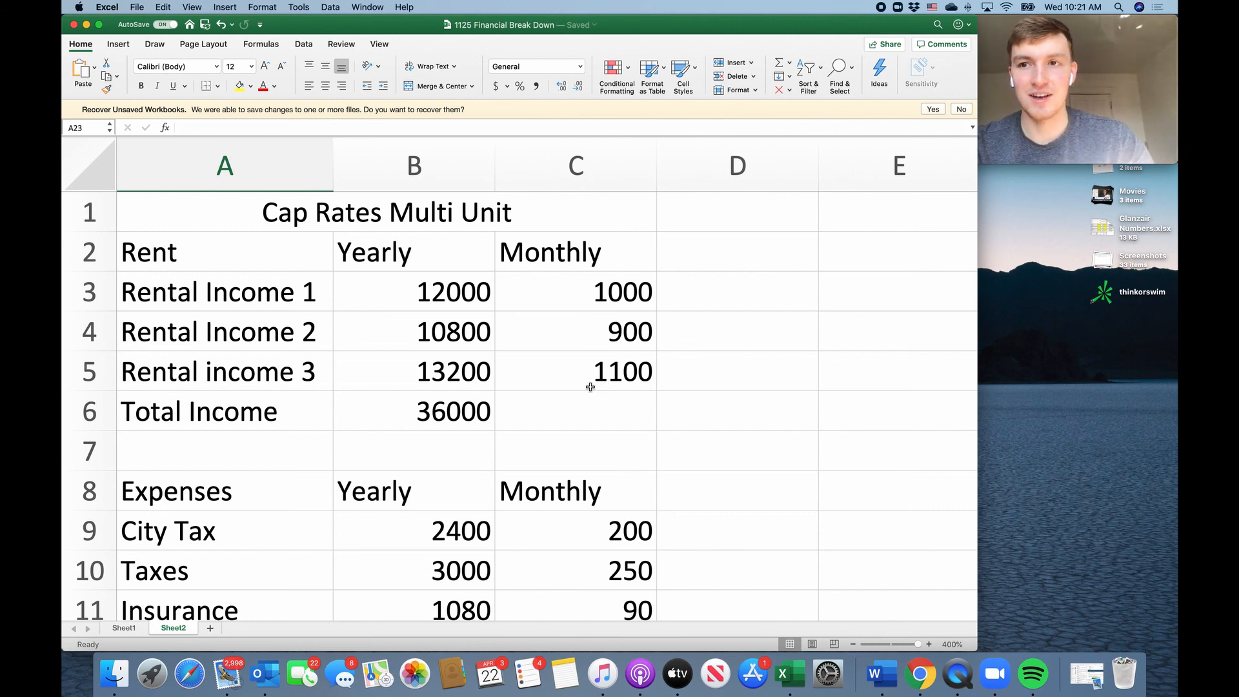
key(ctrl+Up)
click(556, 436)
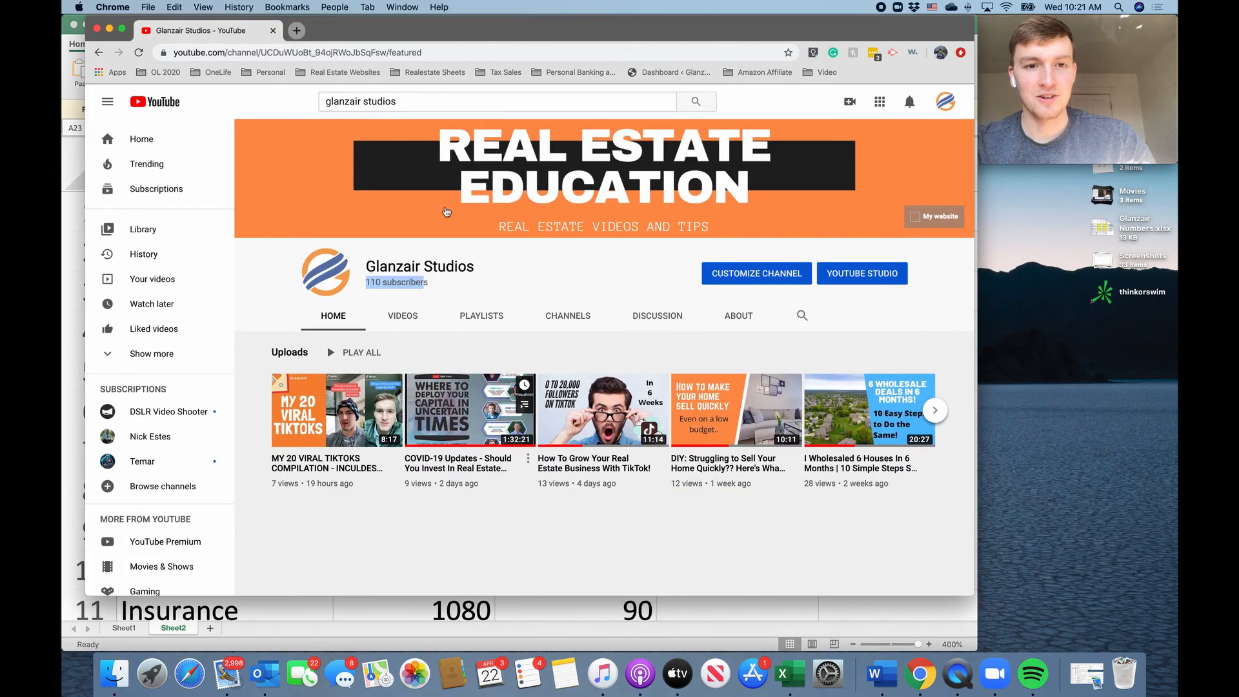
click(479, 284)
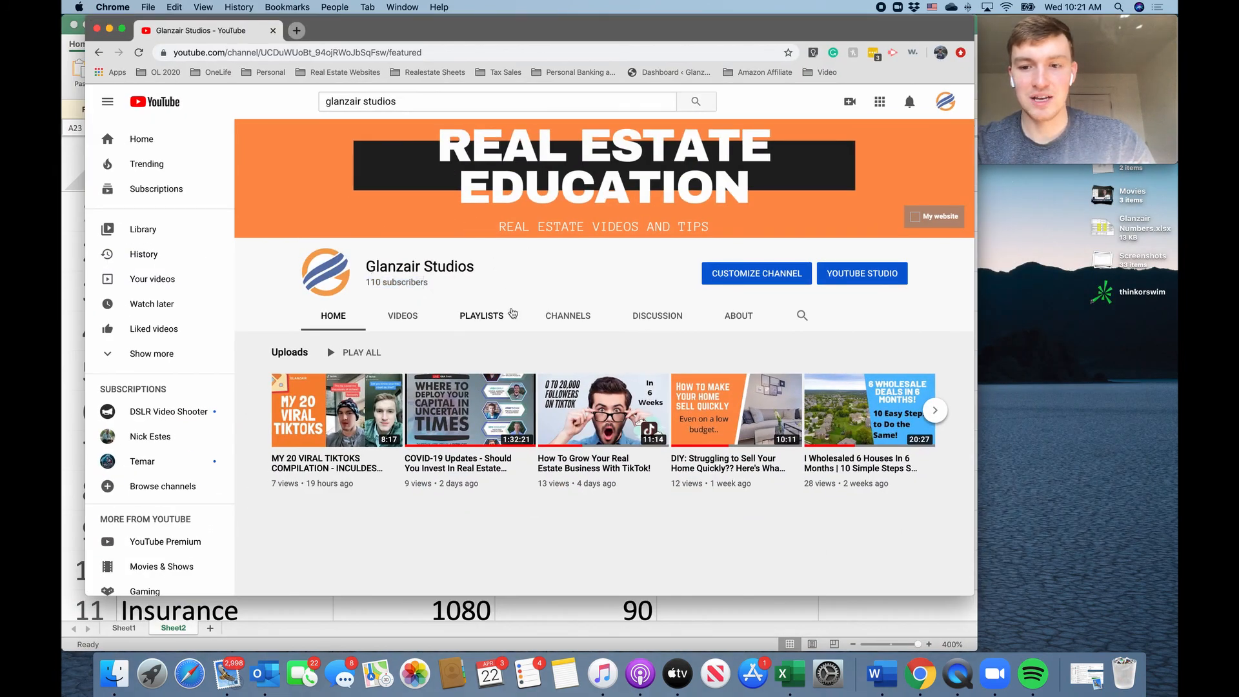
Switch to the Podcasts app and look through the episodes and reviews of The Real Estate Marketing Podcast.
click(639, 673)
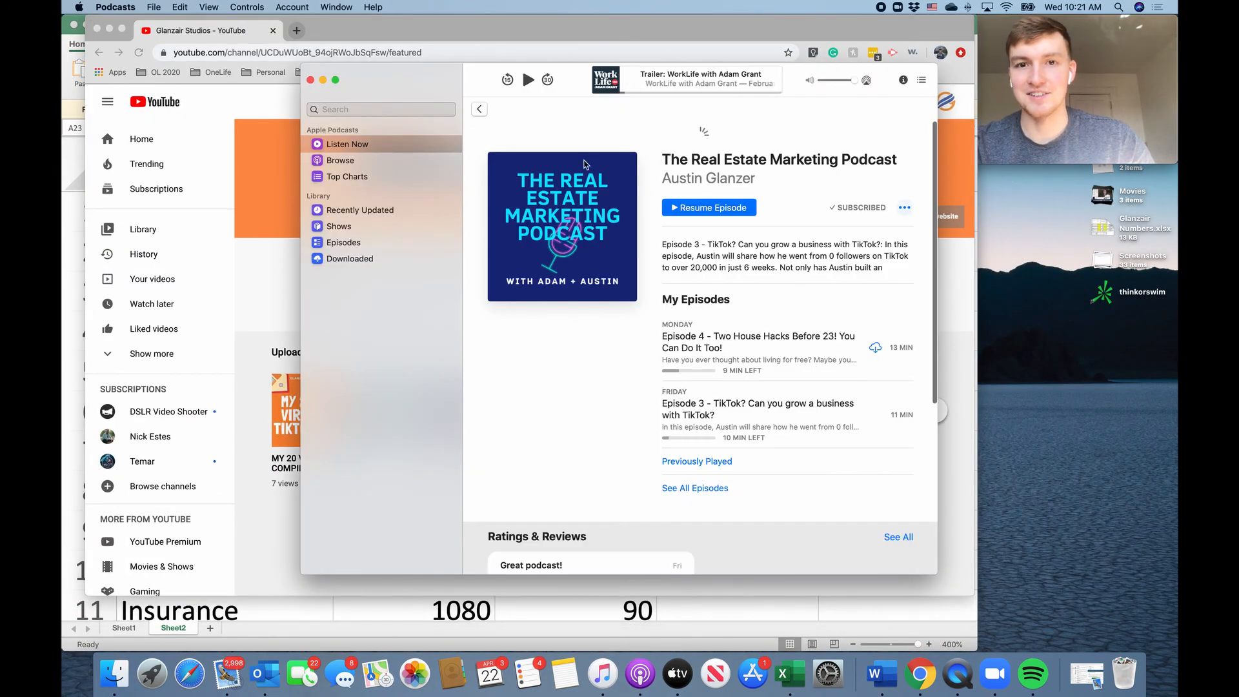
scroll(713, 426, down, 2)
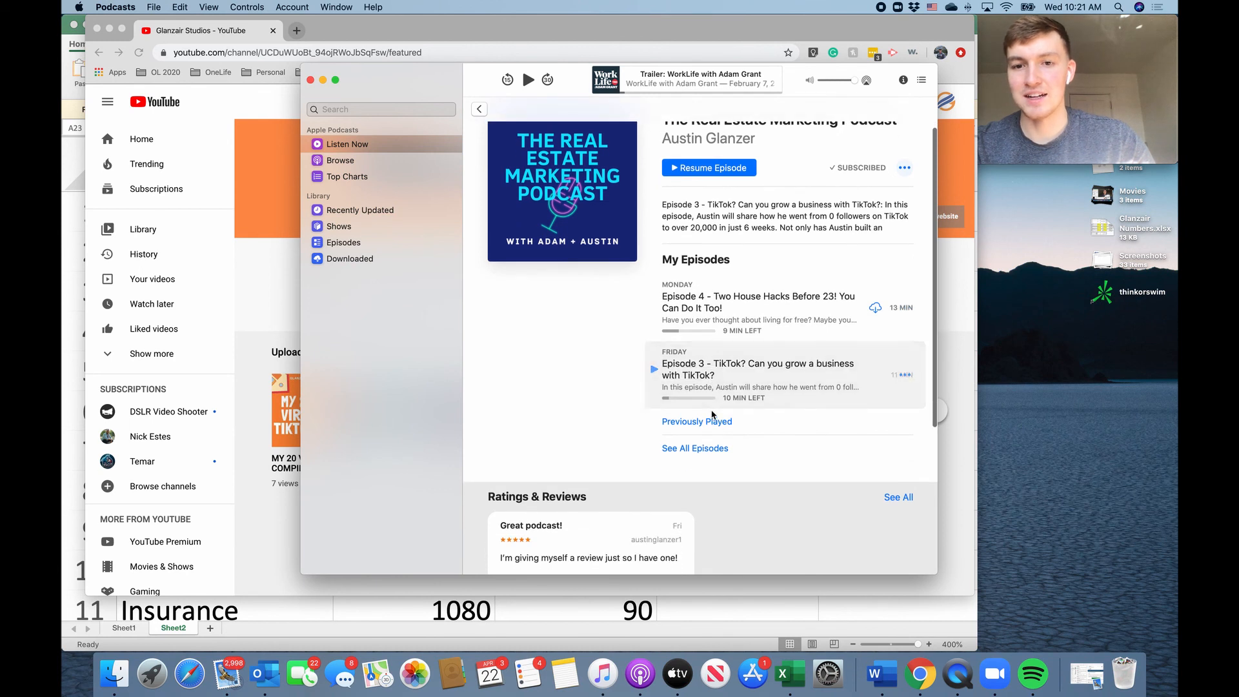
scroll(776, 304, down, 2)
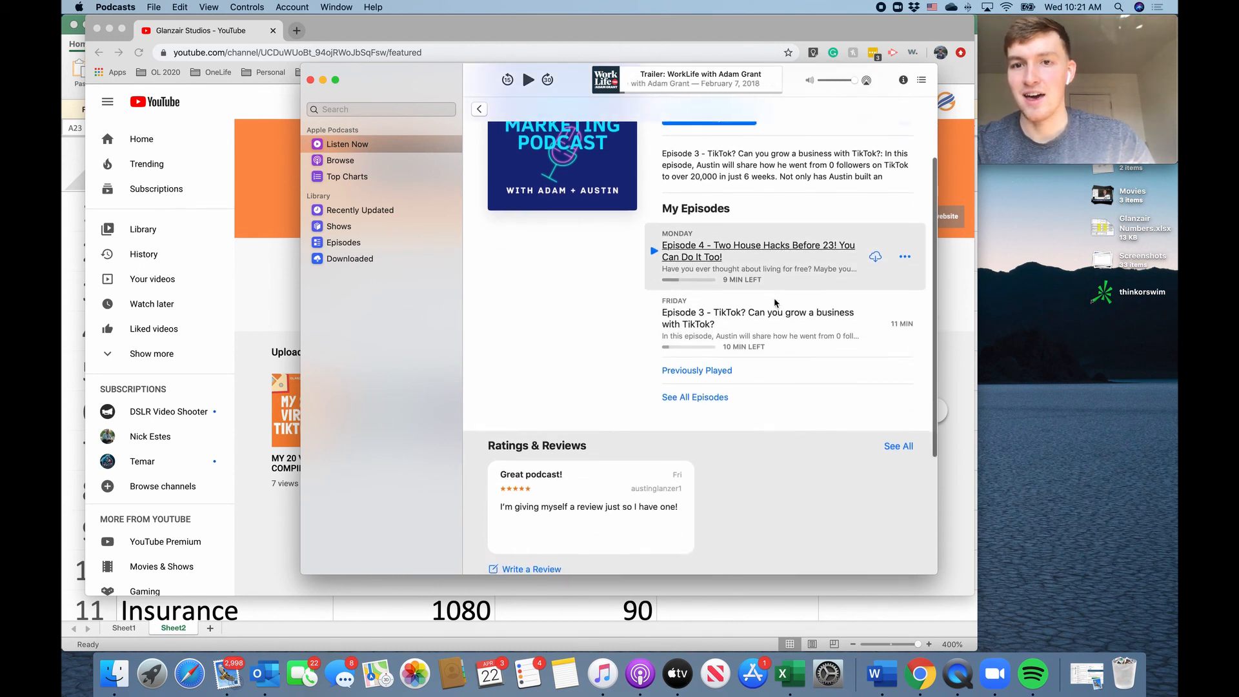
scroll(776, 303, down, 2)
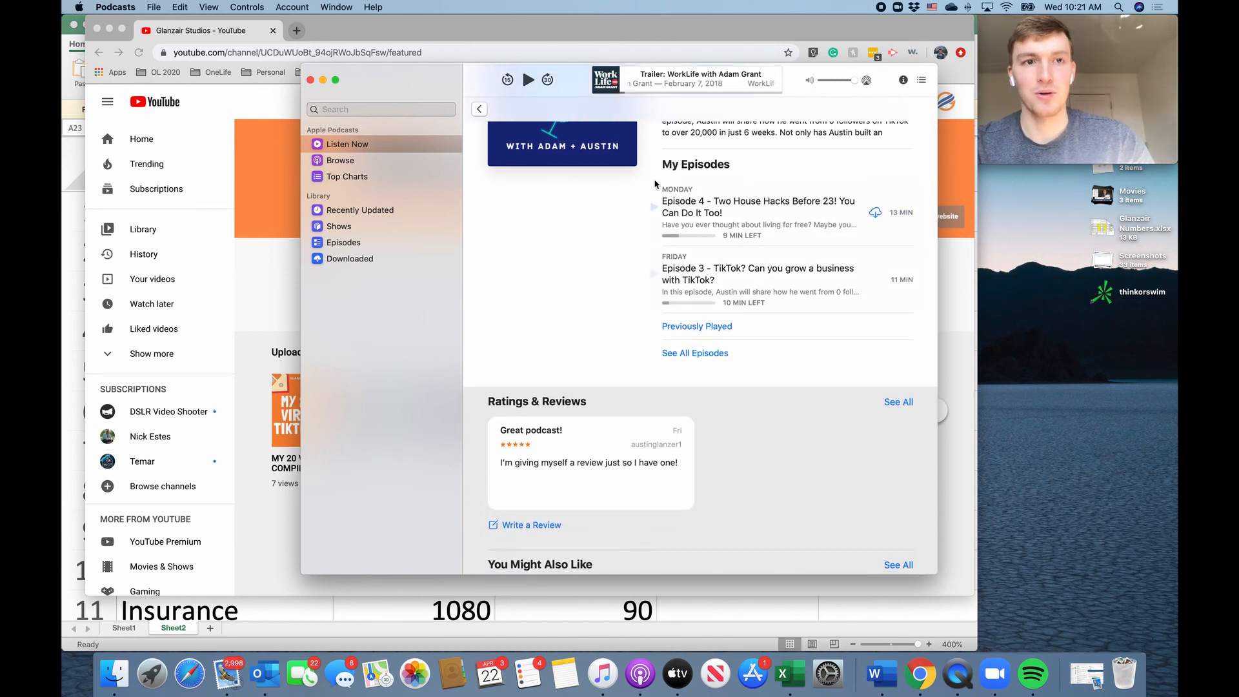